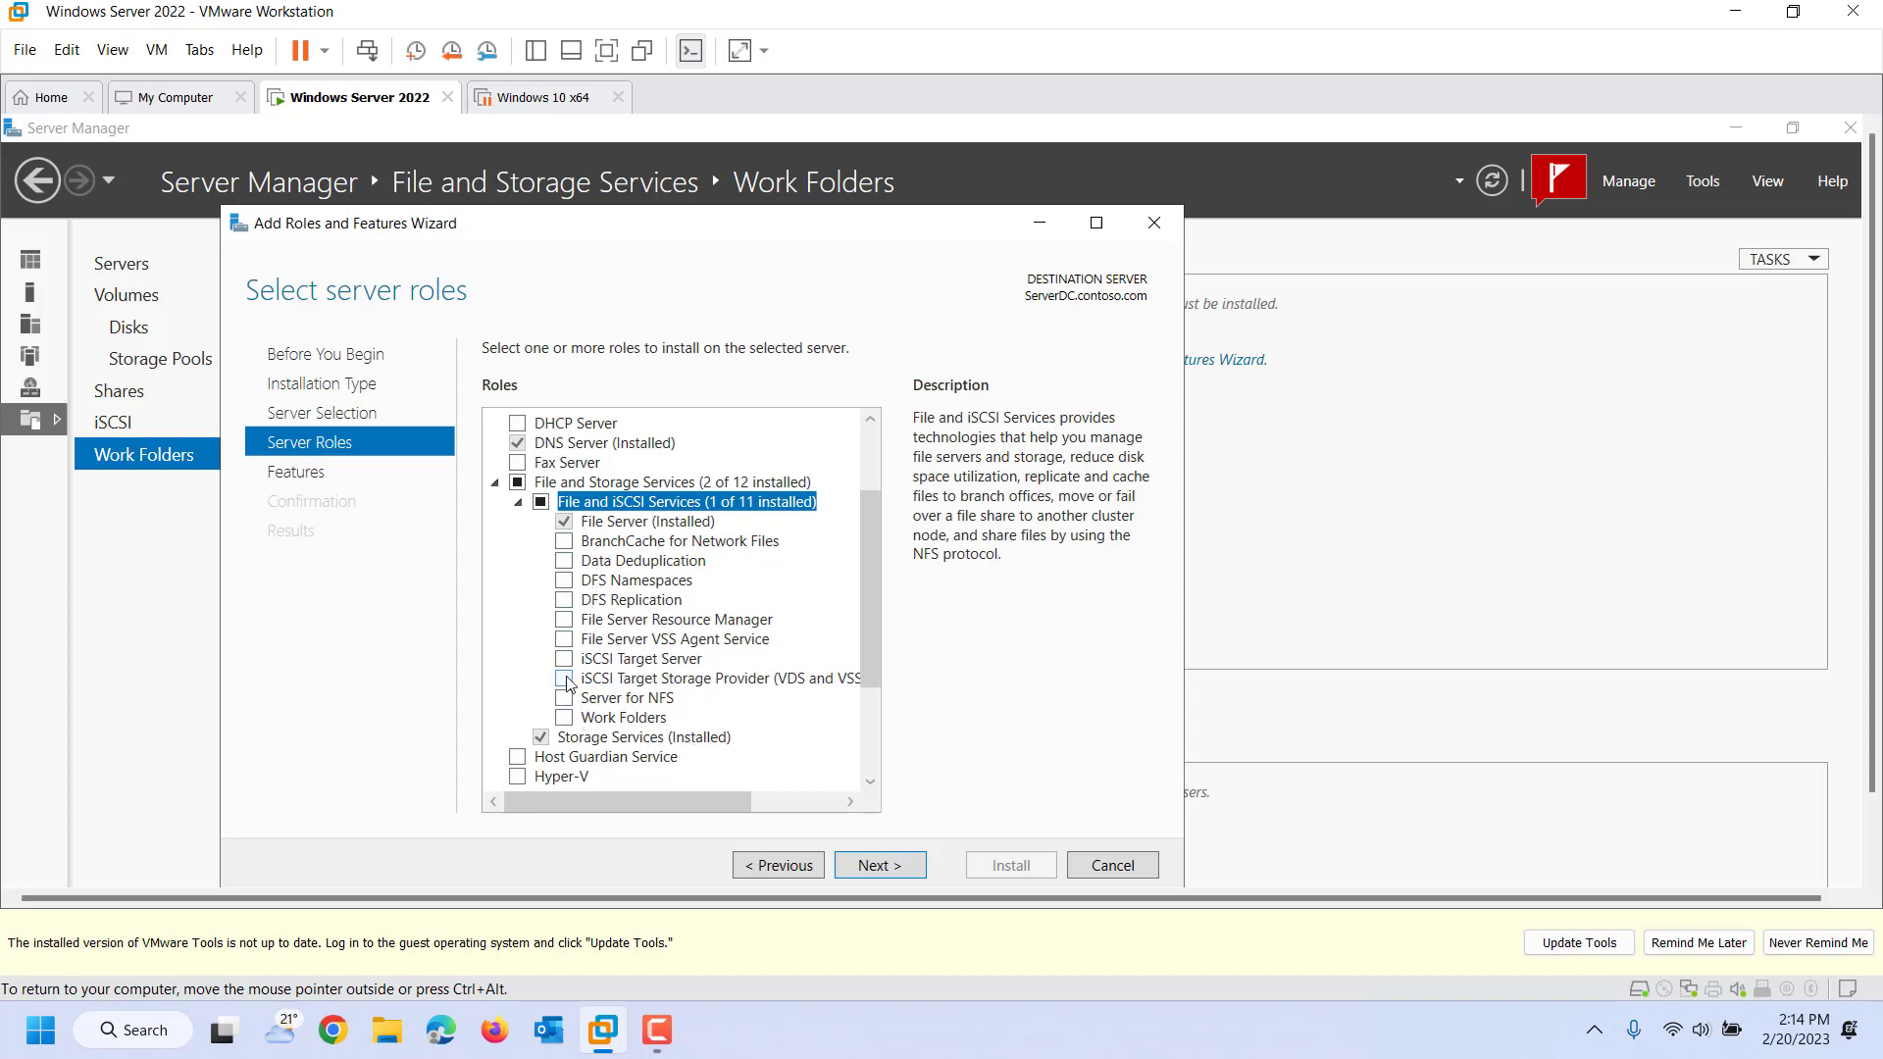
# Step: Cancel the Add Roles and Features Wizard, close Server Manager and postpone the VMware Tools update reminder
pyautogui.click(594, 623)
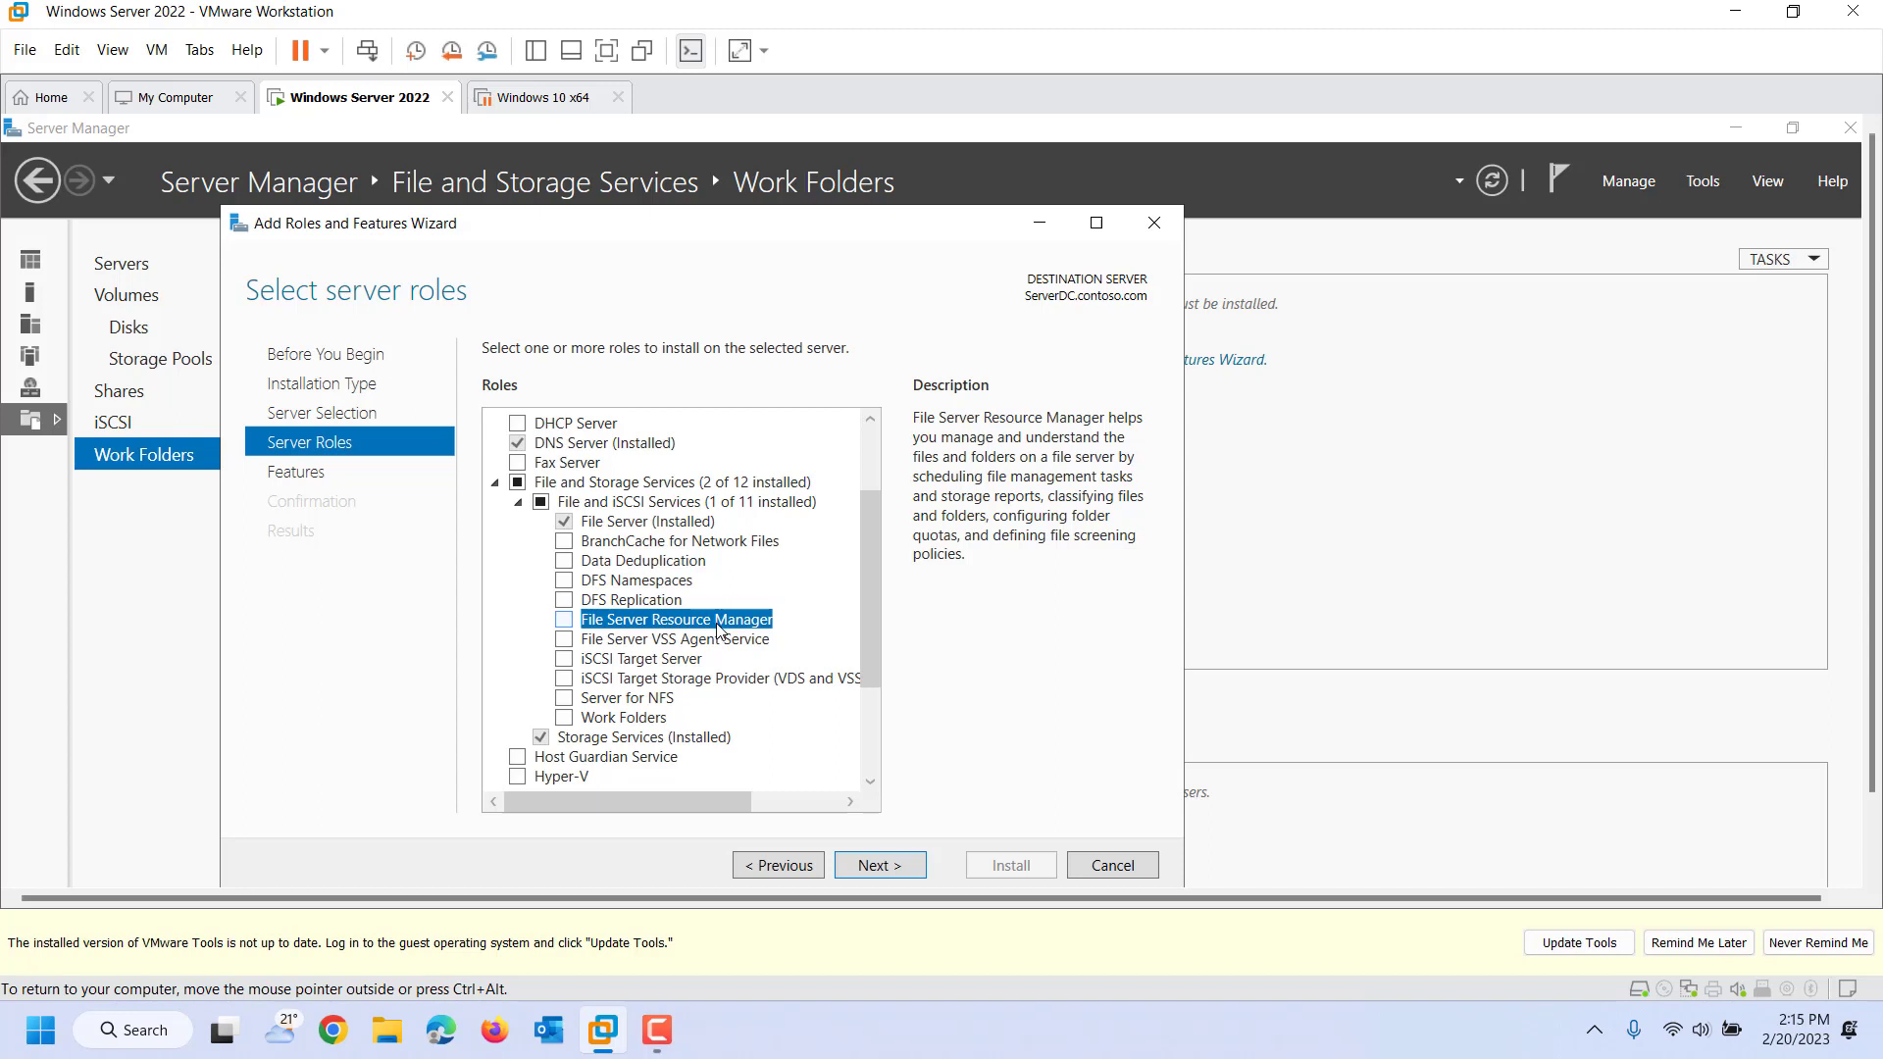
pyautogui.click(1112, 863)
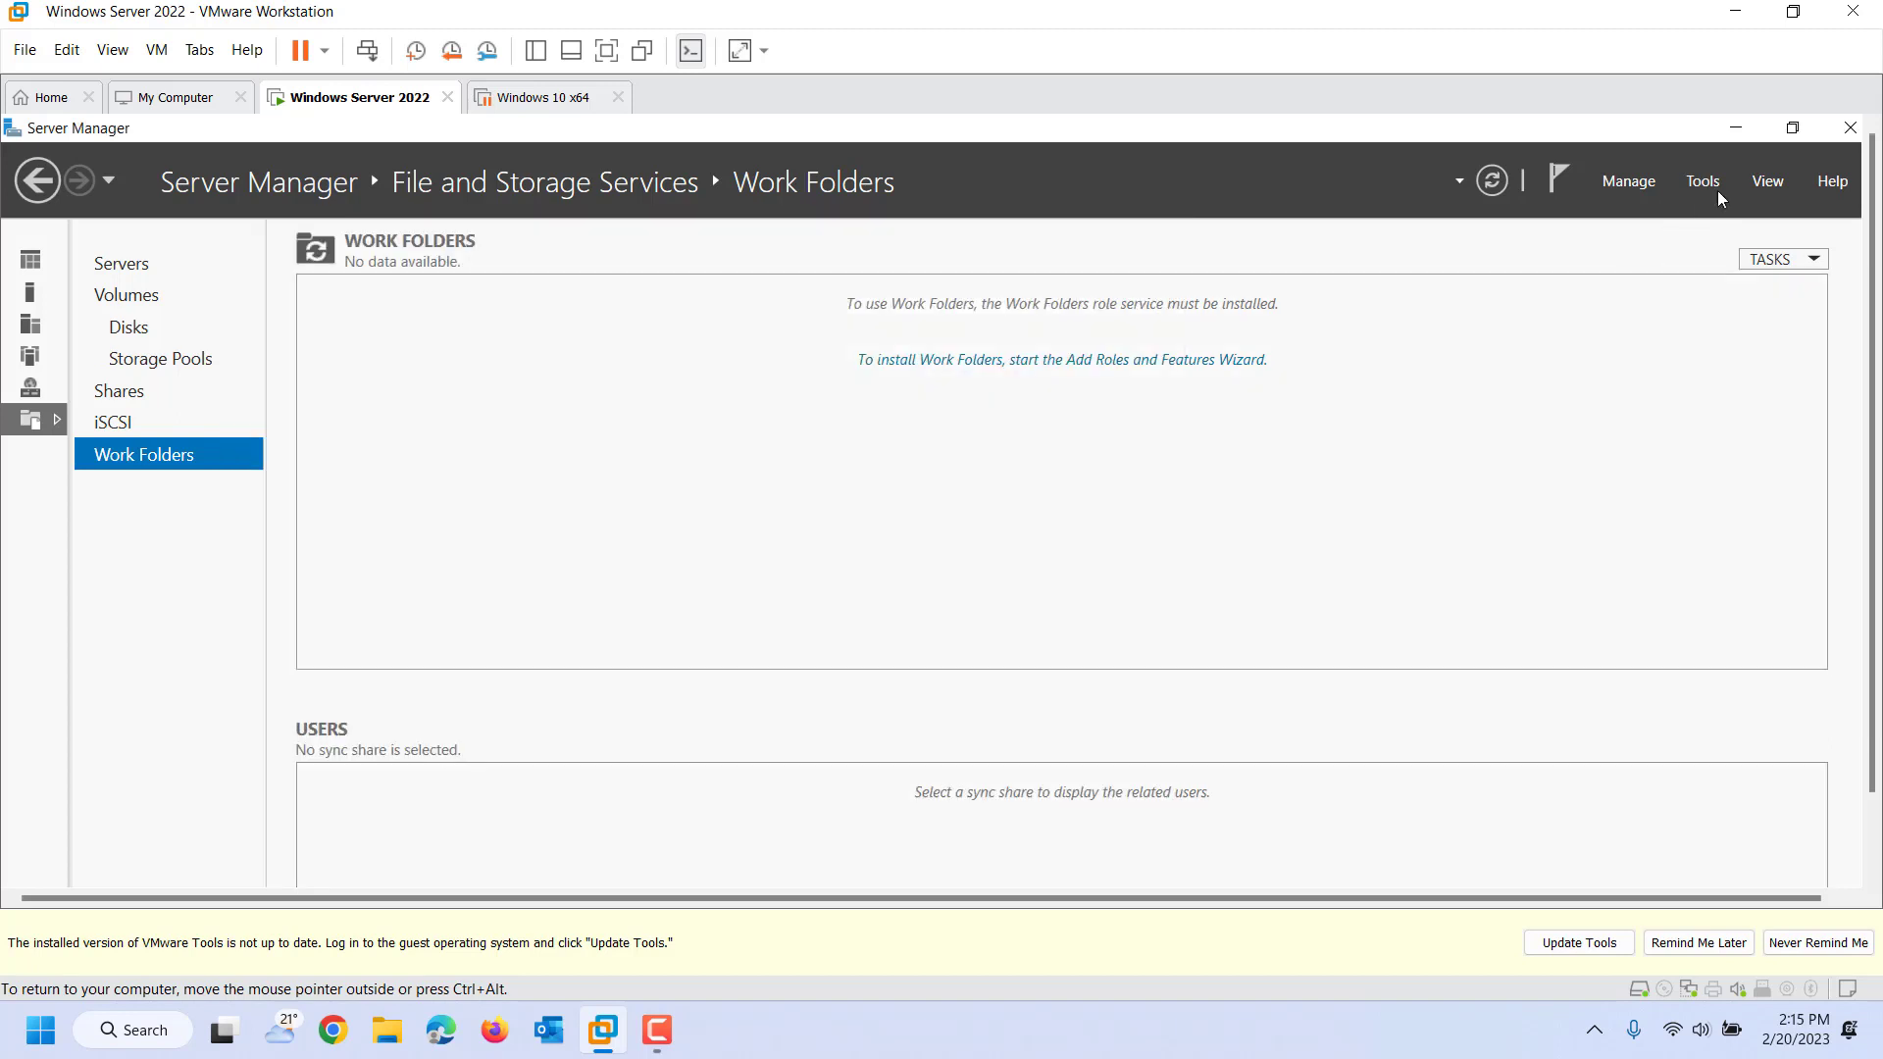
pyautogui.click(1850, 128)
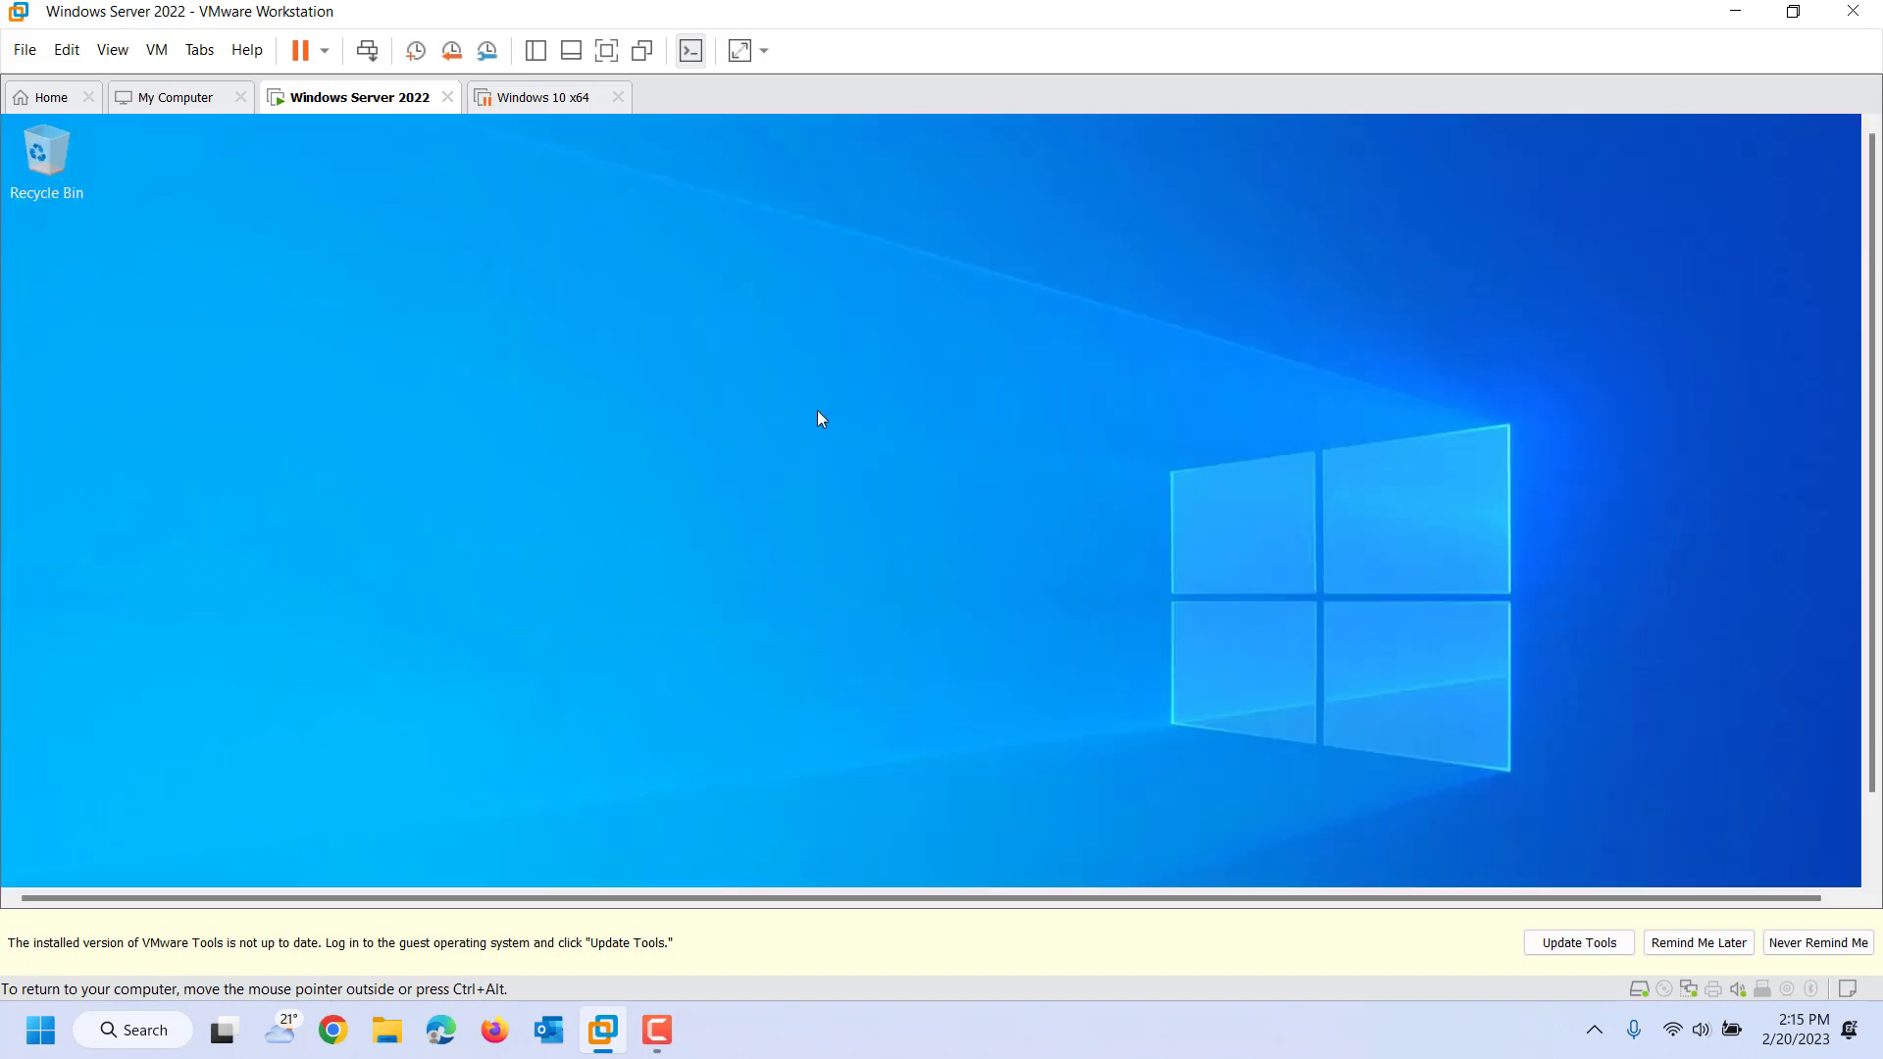
pyautogui.click(1674, 943)
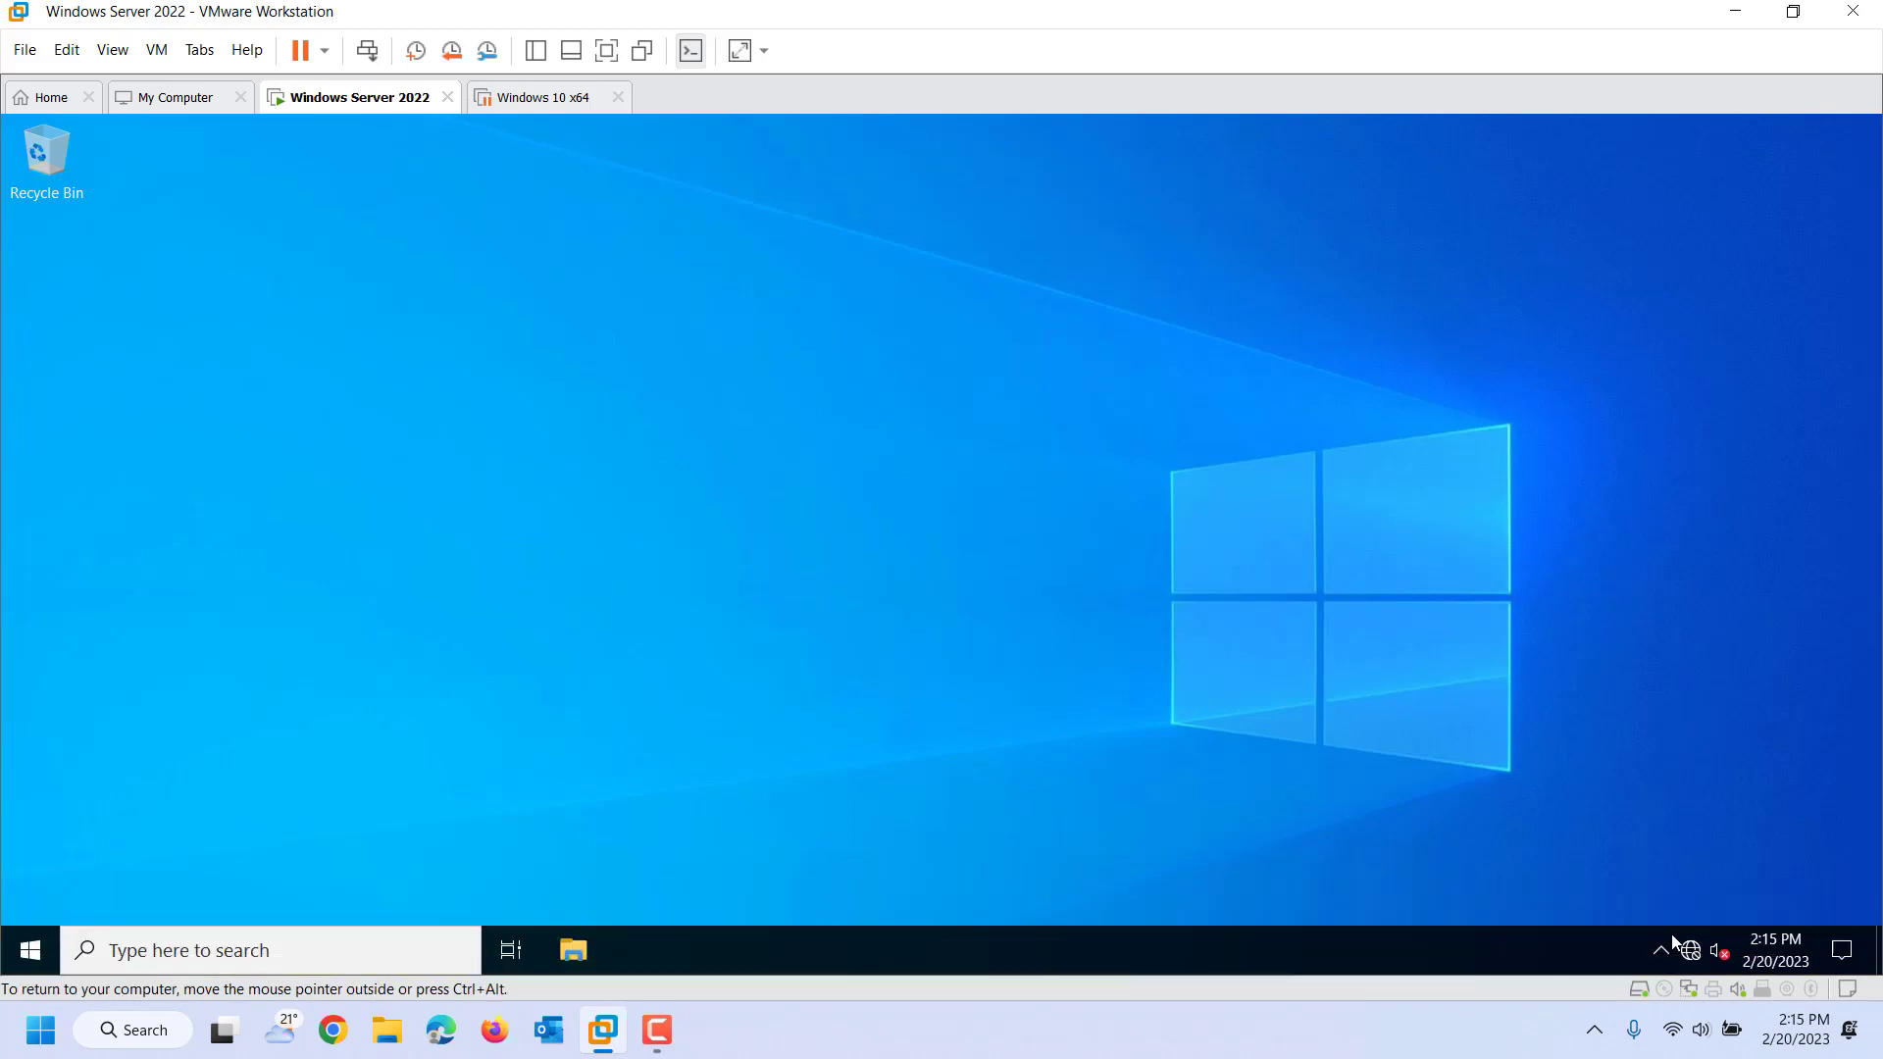
pyautogui.rightClick(252, 555)
pyautogui.moveTo(343, 731)
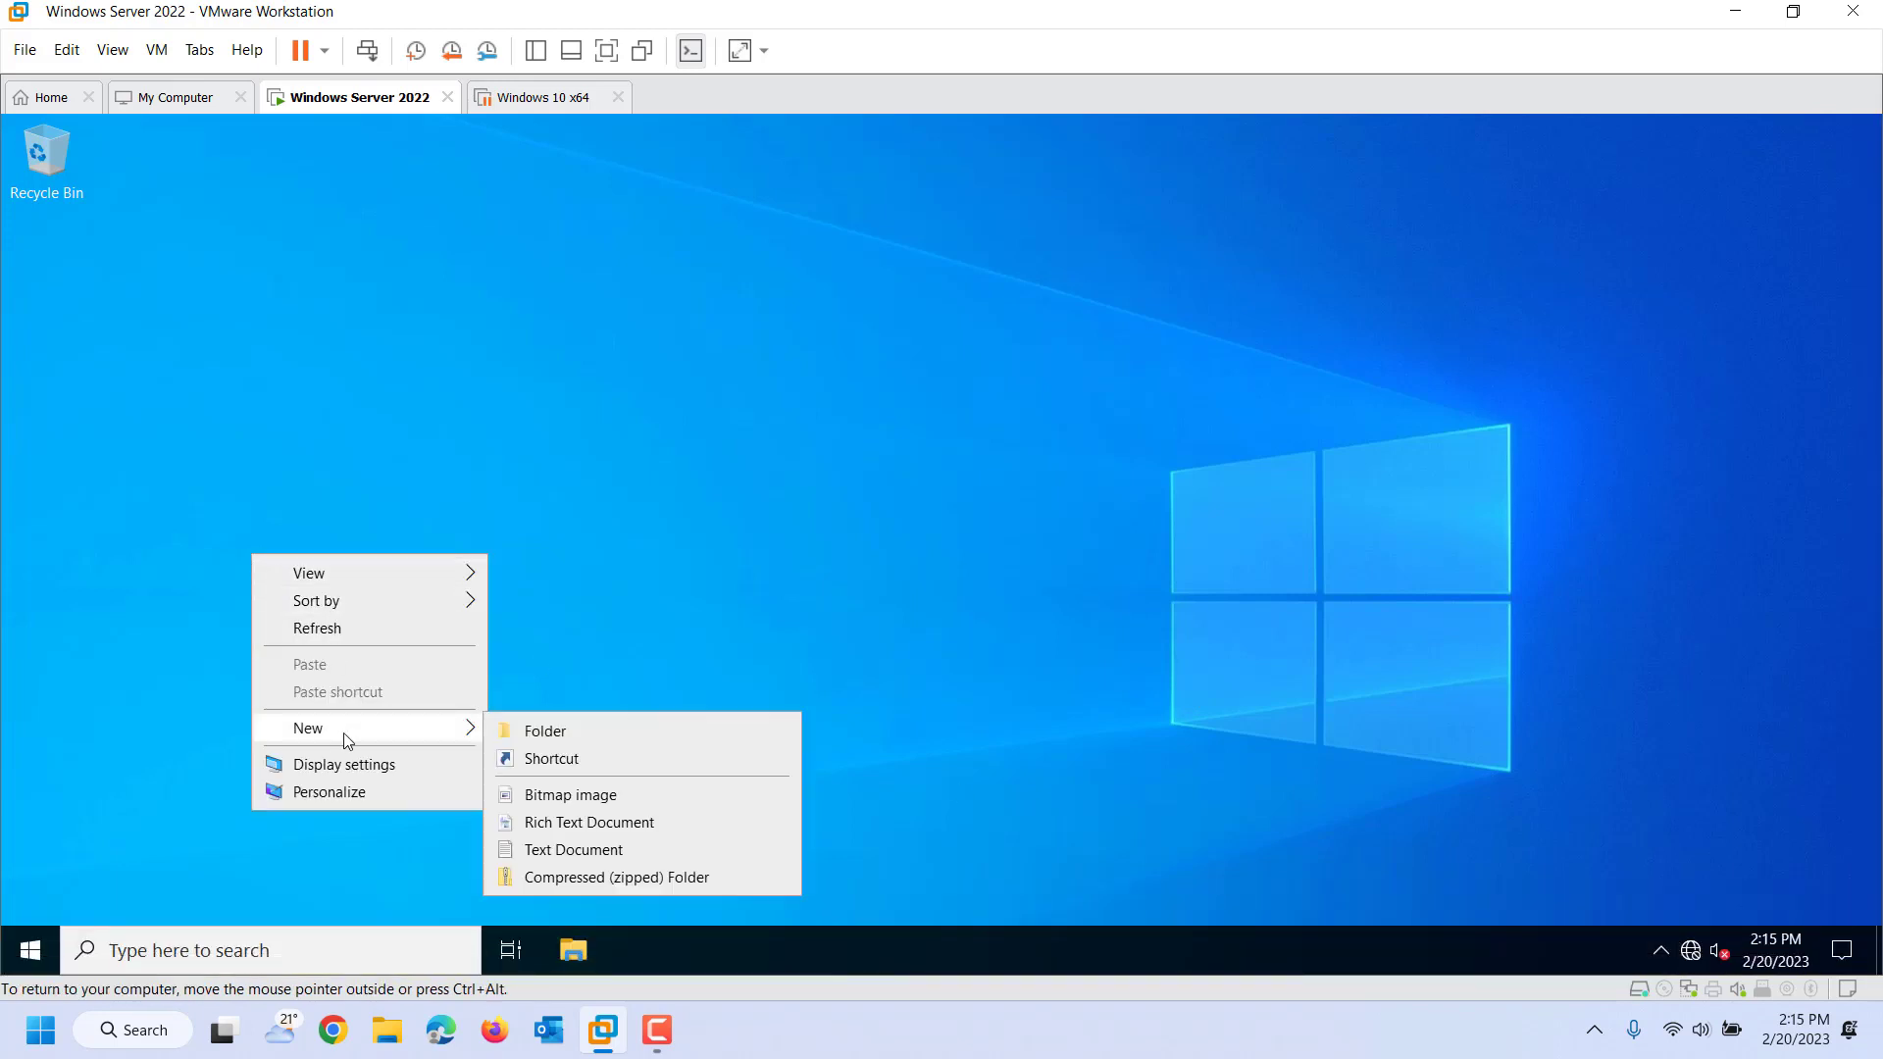
pyautogui.click(550, 729)
pyautogui.press('Return')
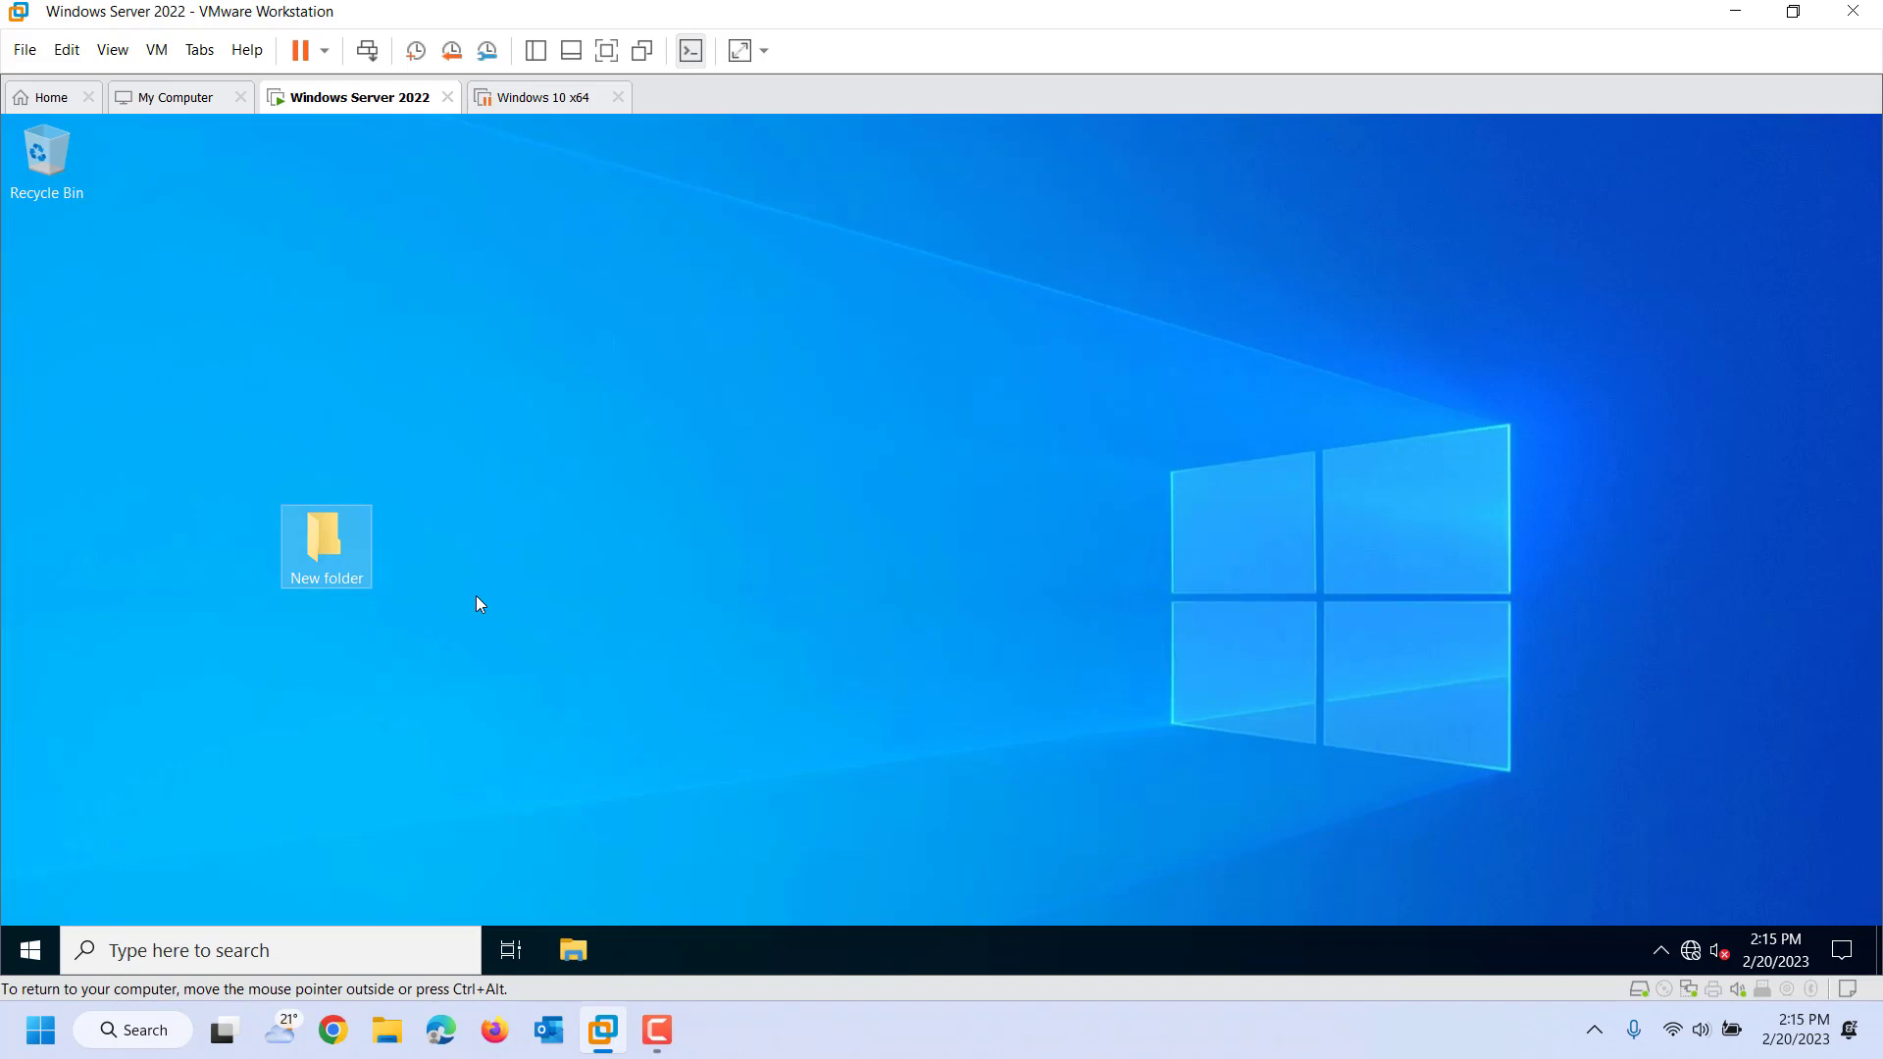
pyautogui.rightClick(331, 524)
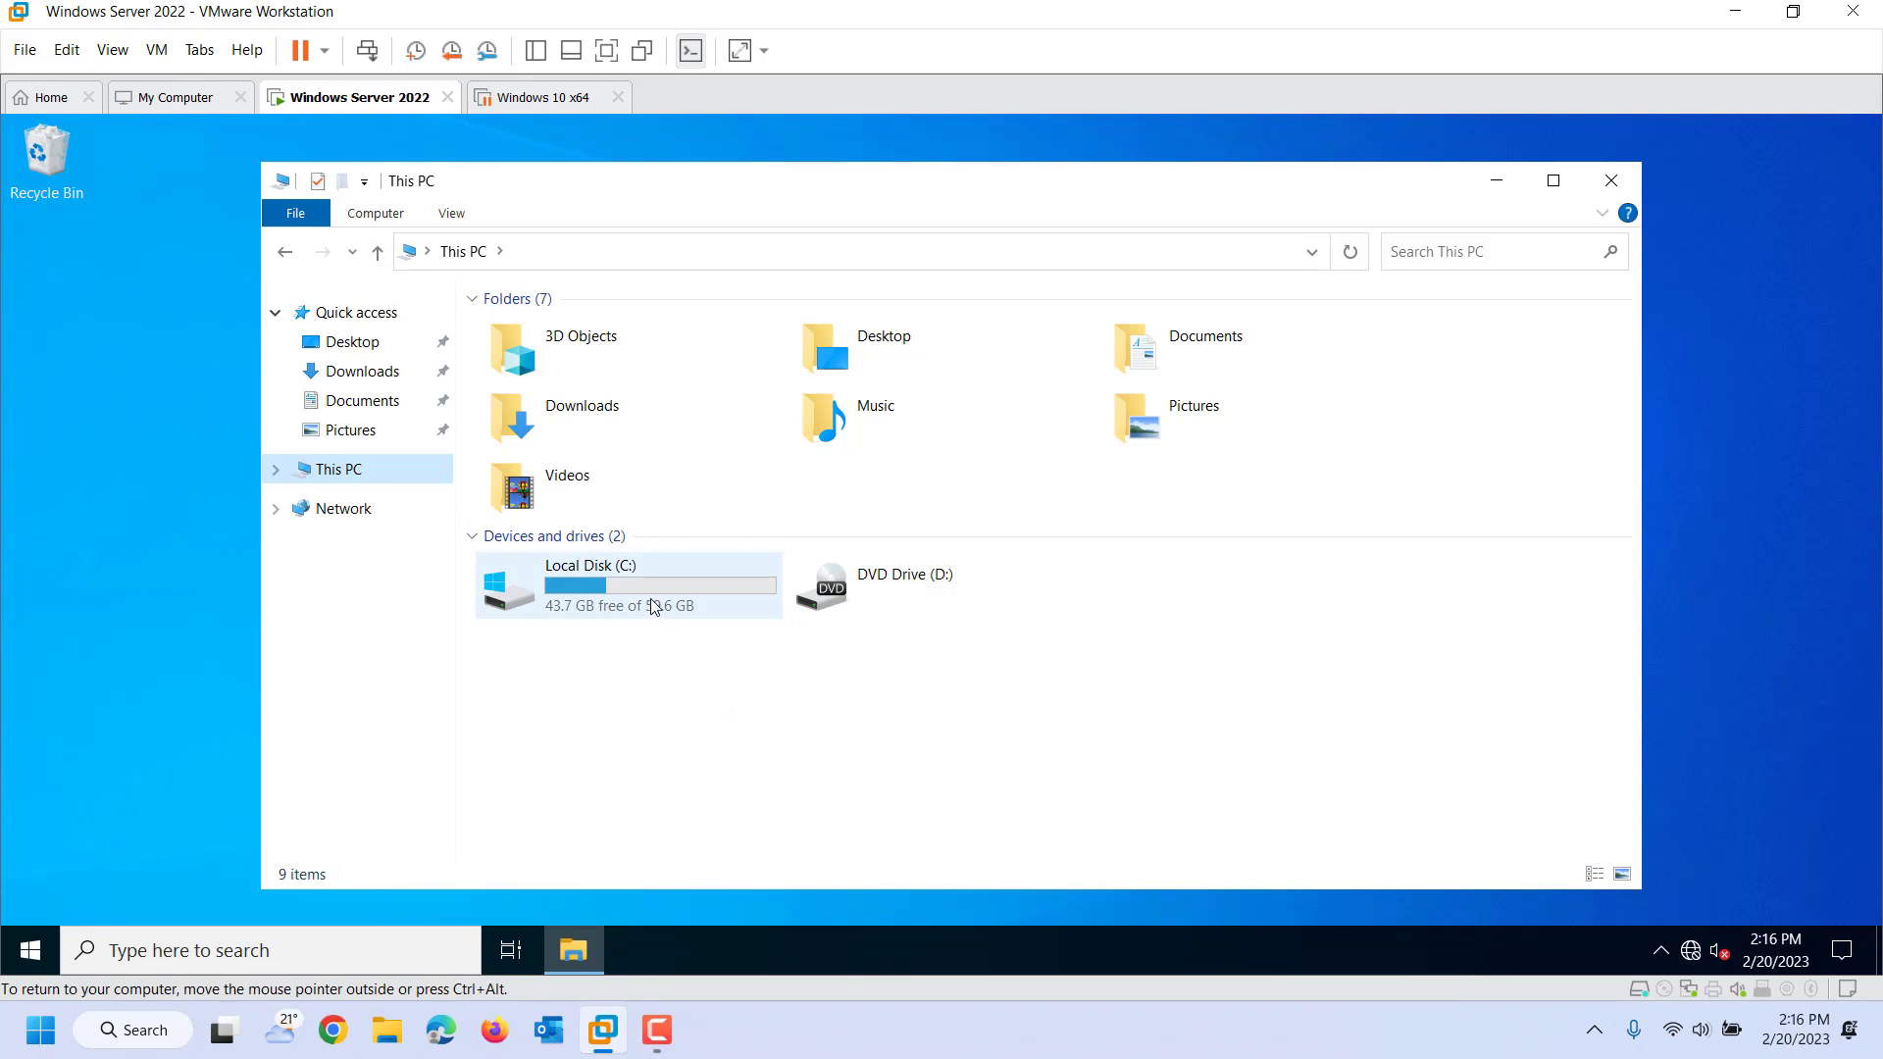
# Step: Create a folder named Share on Local Disk (C:)
pyautogui.doubleClick(654, 607)
pyautogui.rightClick(552, 570)
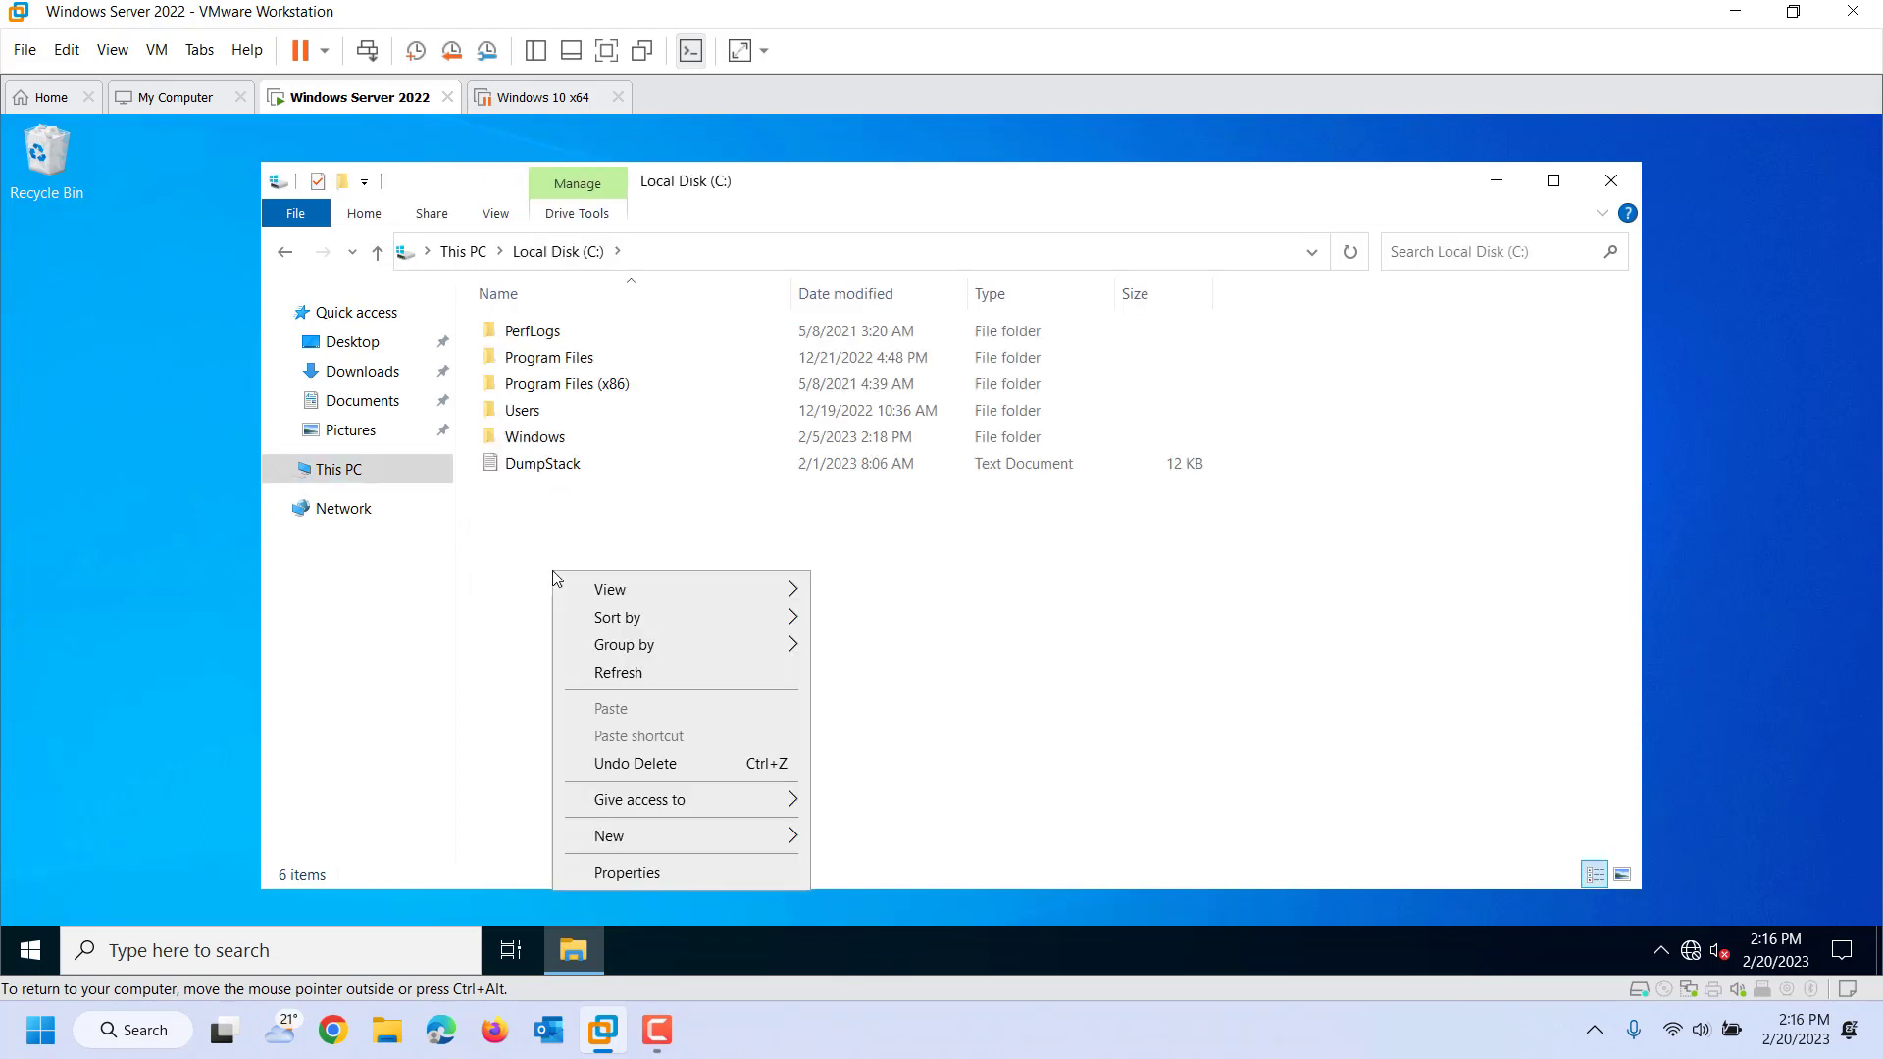
pyautogui.moveTo(654, 843)
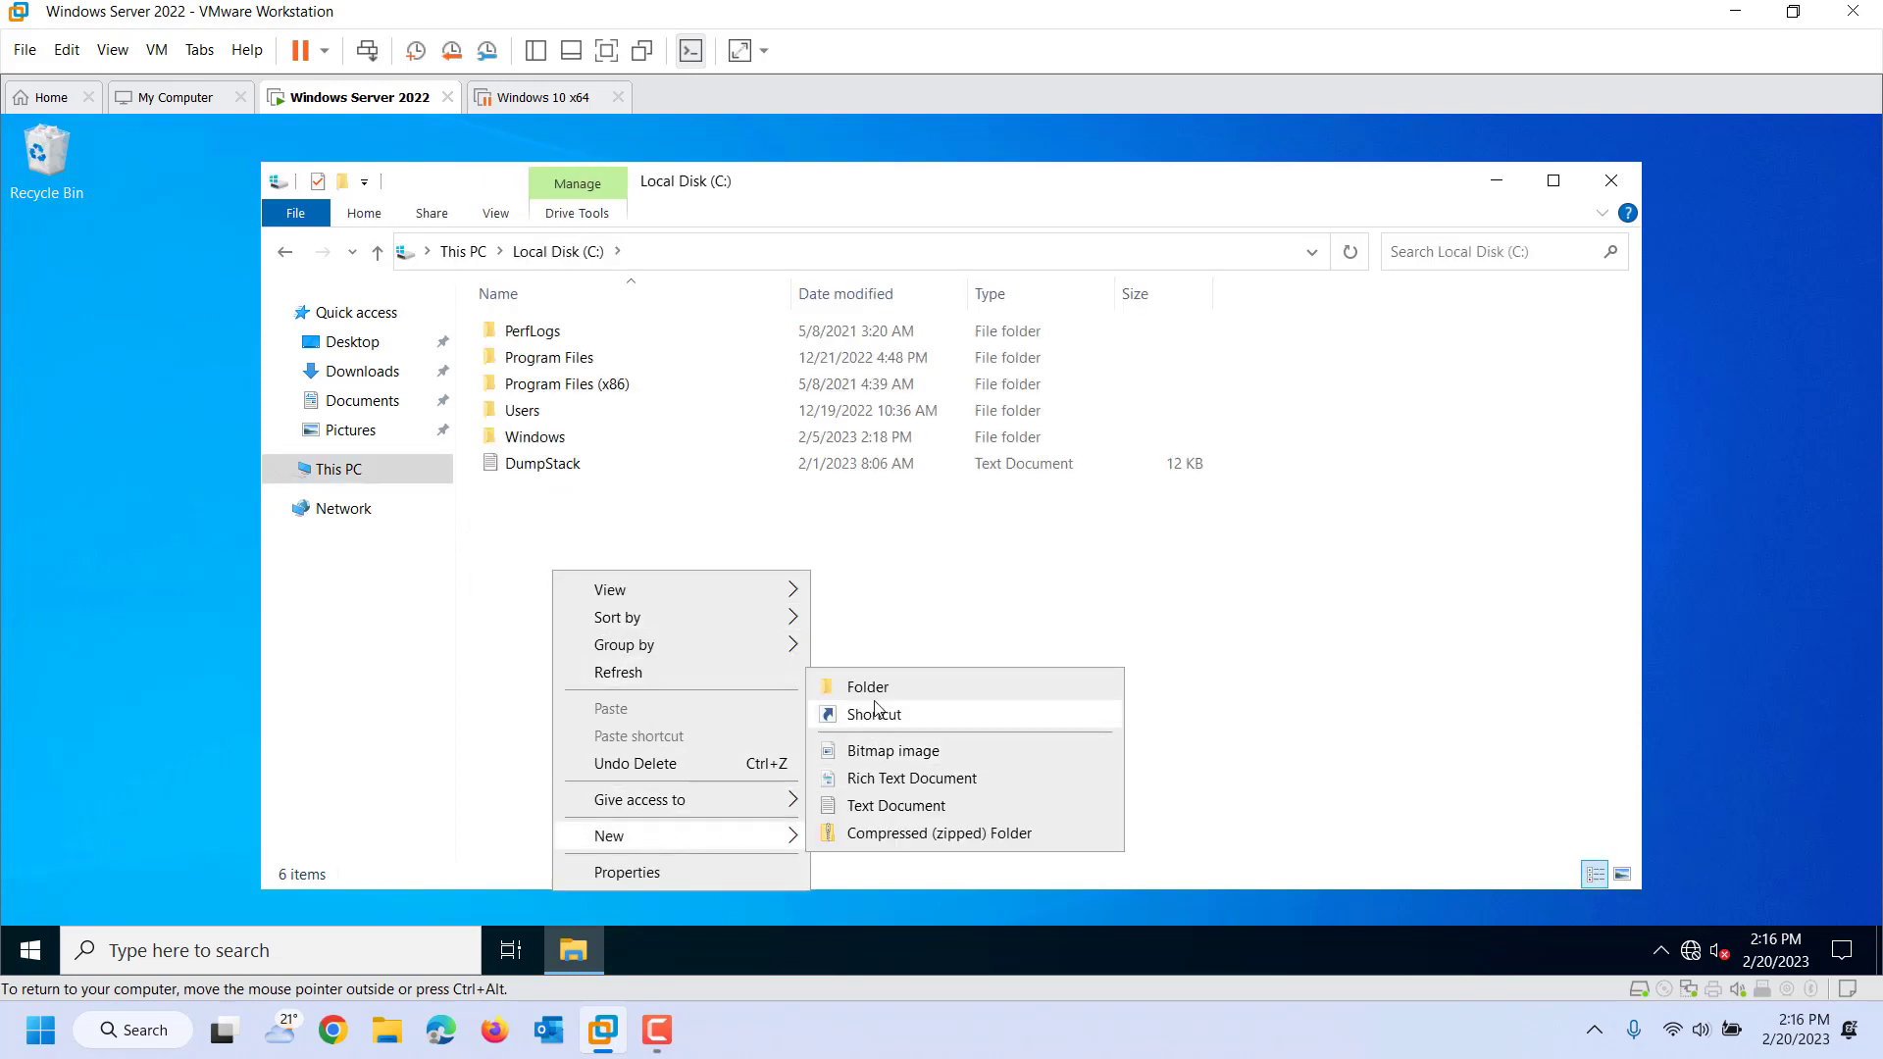
pyautogui.click(881, 689)
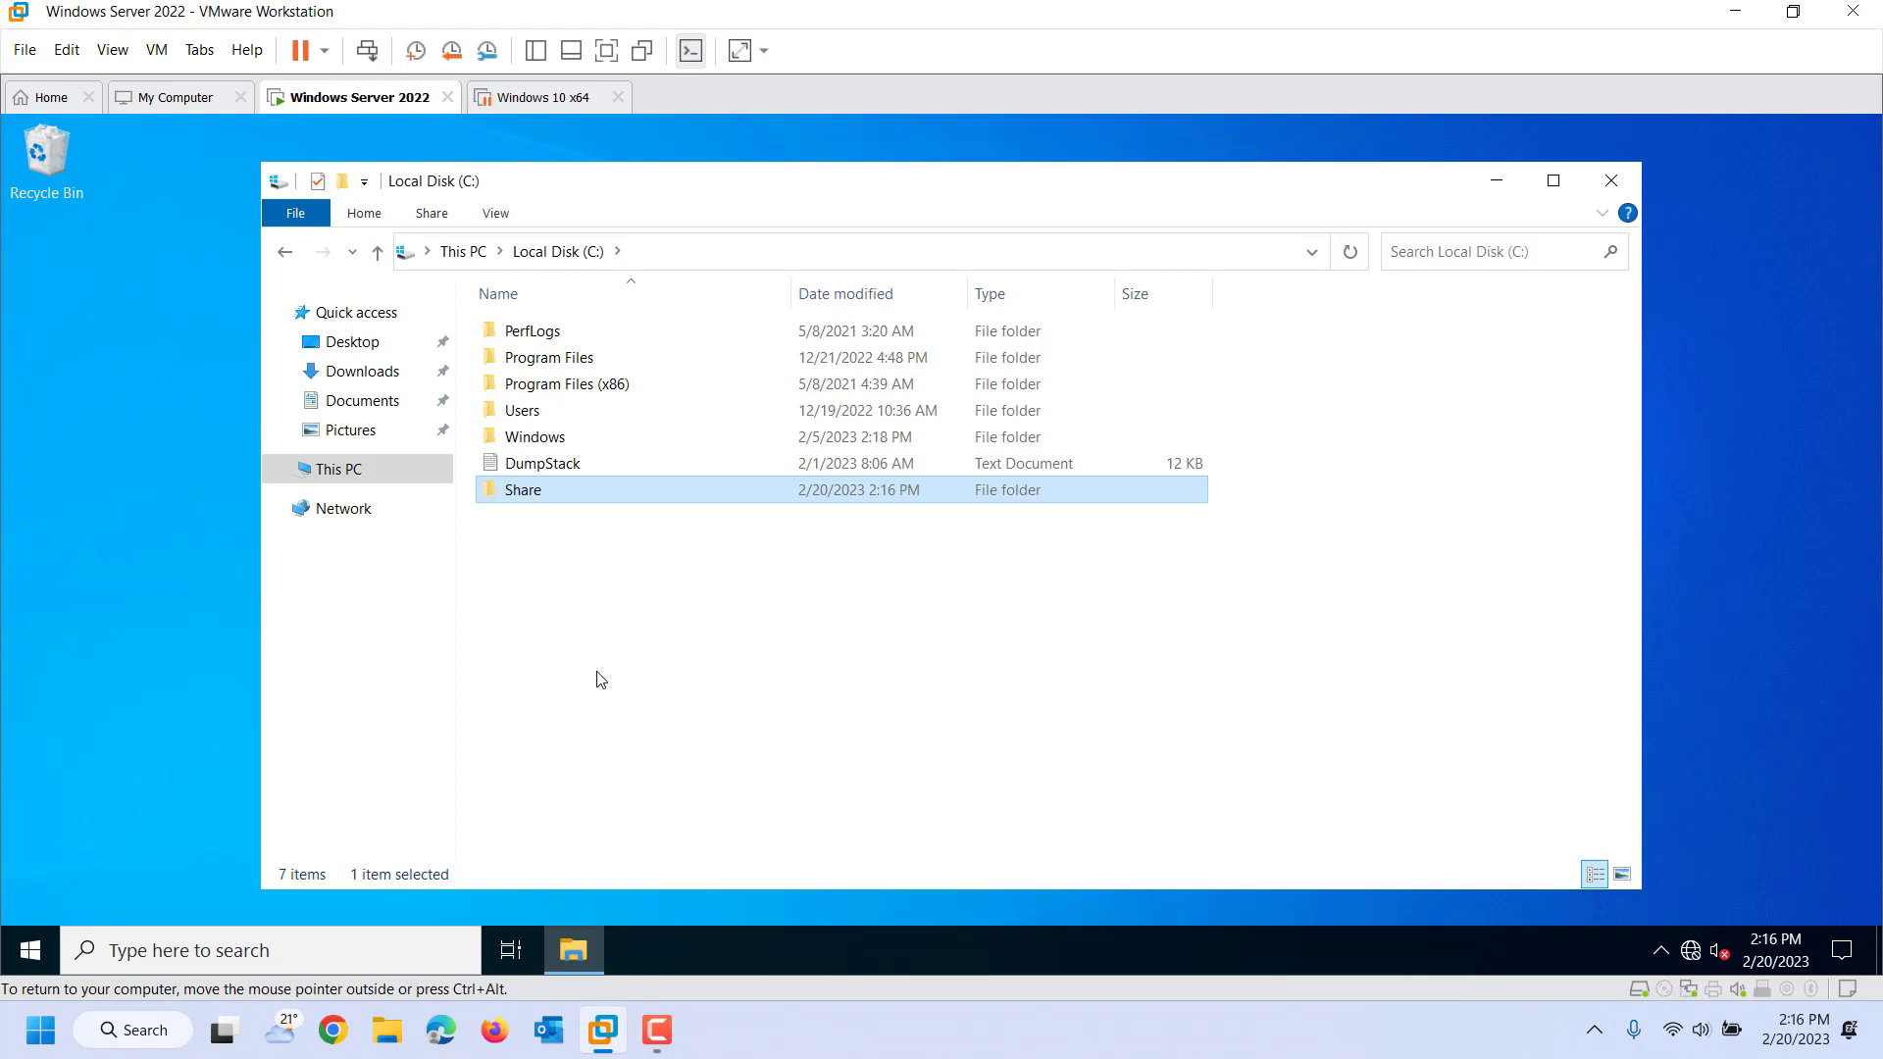
# Step: Turn on advanced sharing for the C:\Share folder with the share name Share, and review its caching options
pyautogui.rightClick(569, 497)
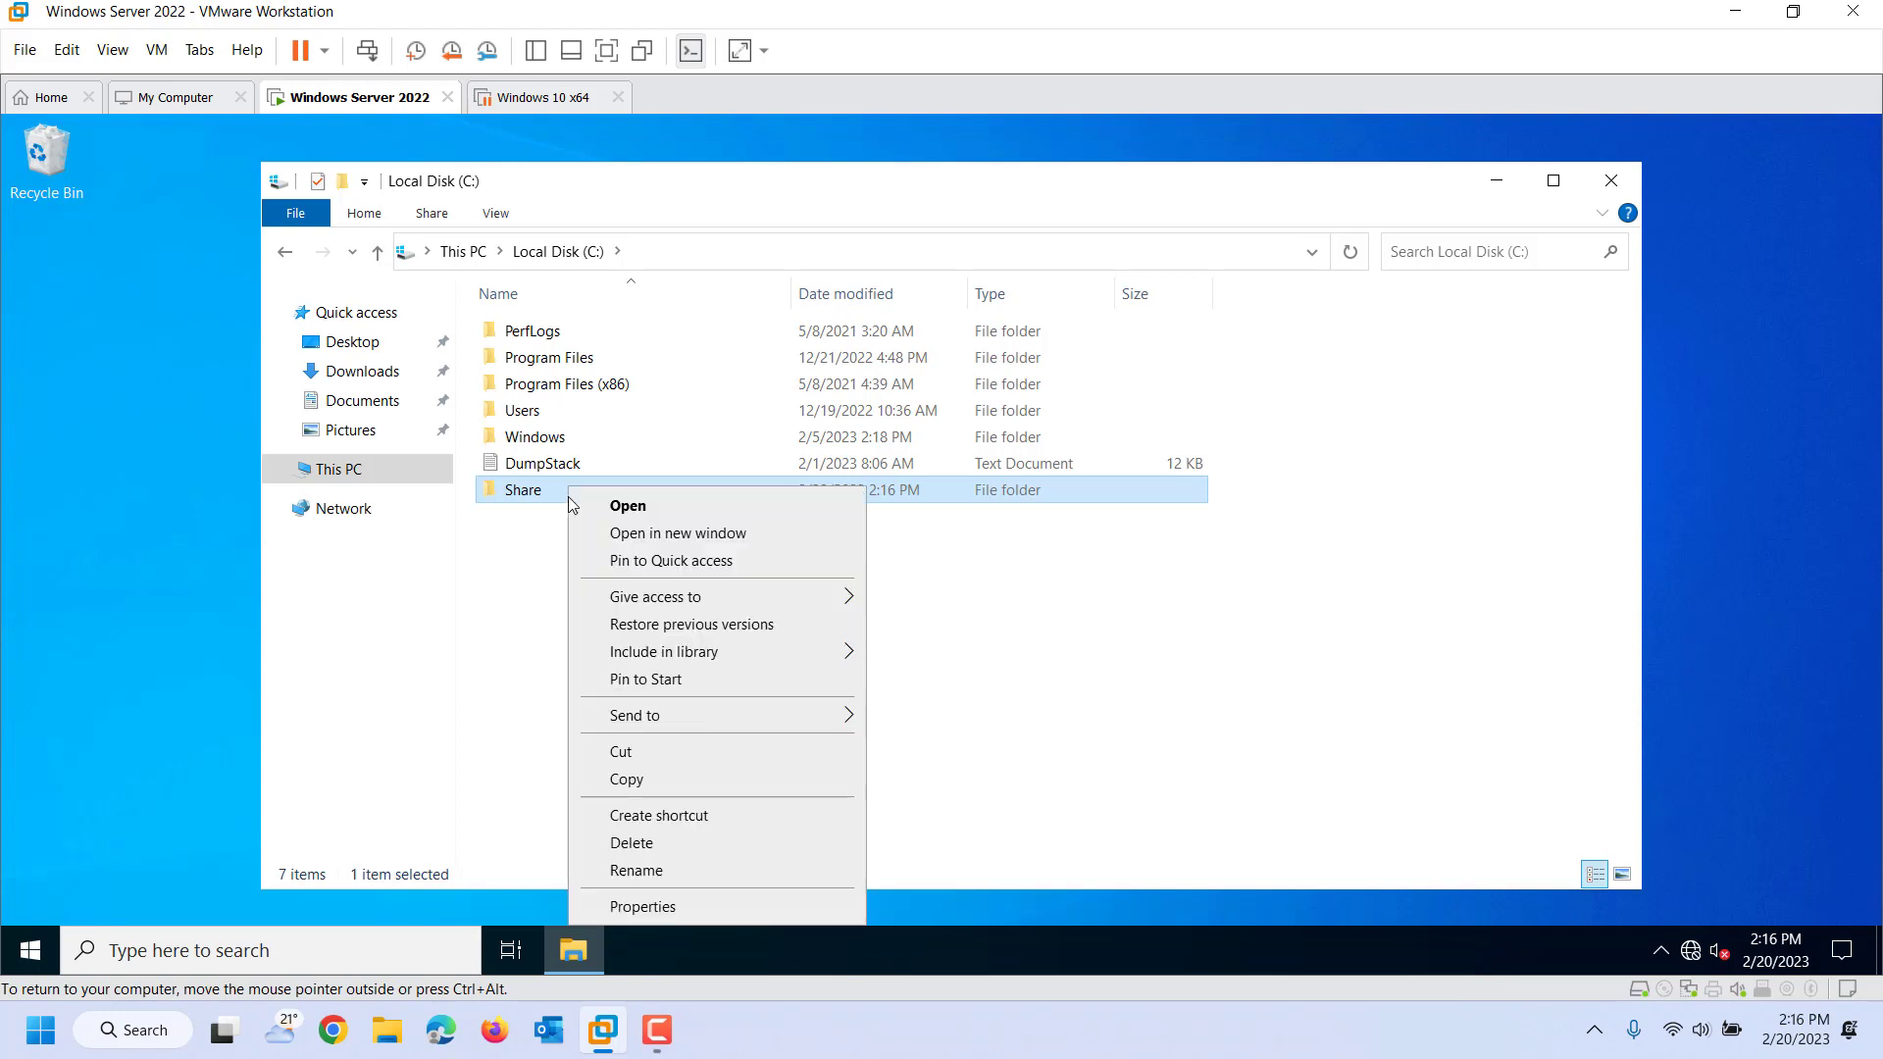
pyautogui.moveTo(685, 600)
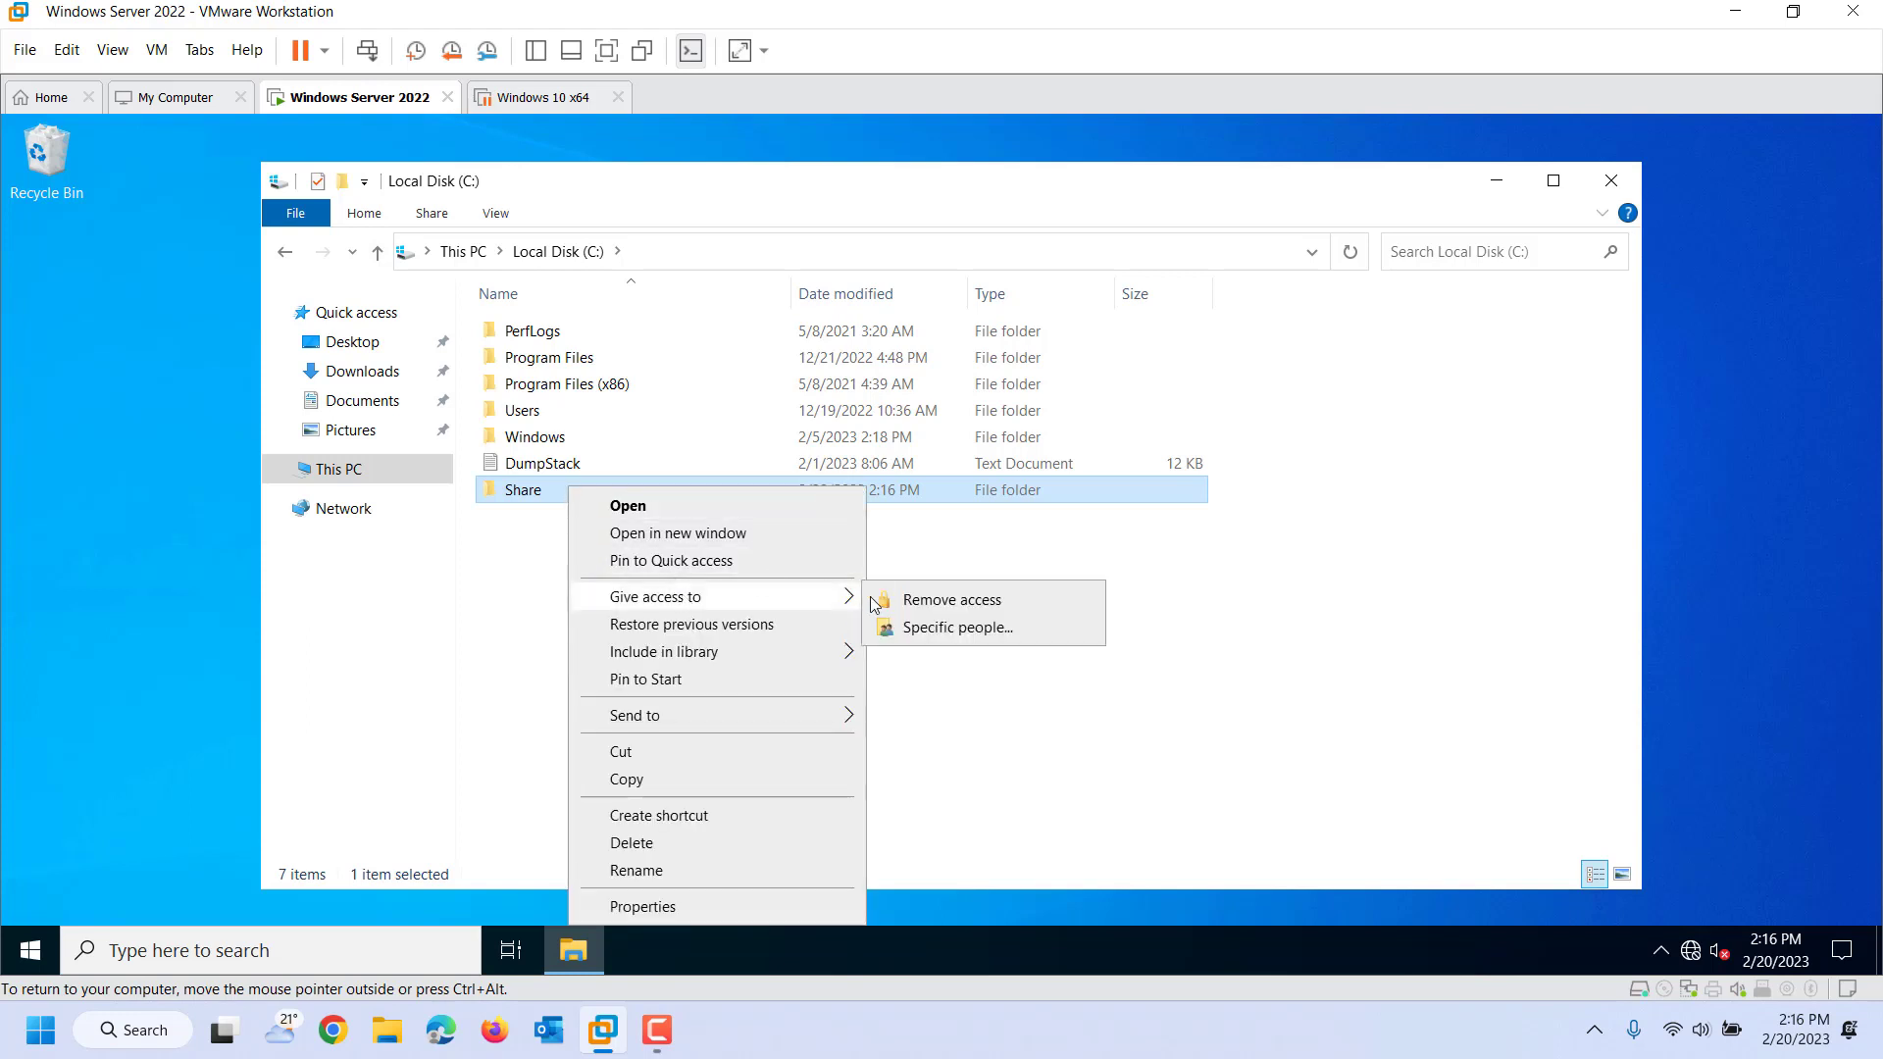
pyautogui.click(920, 631)
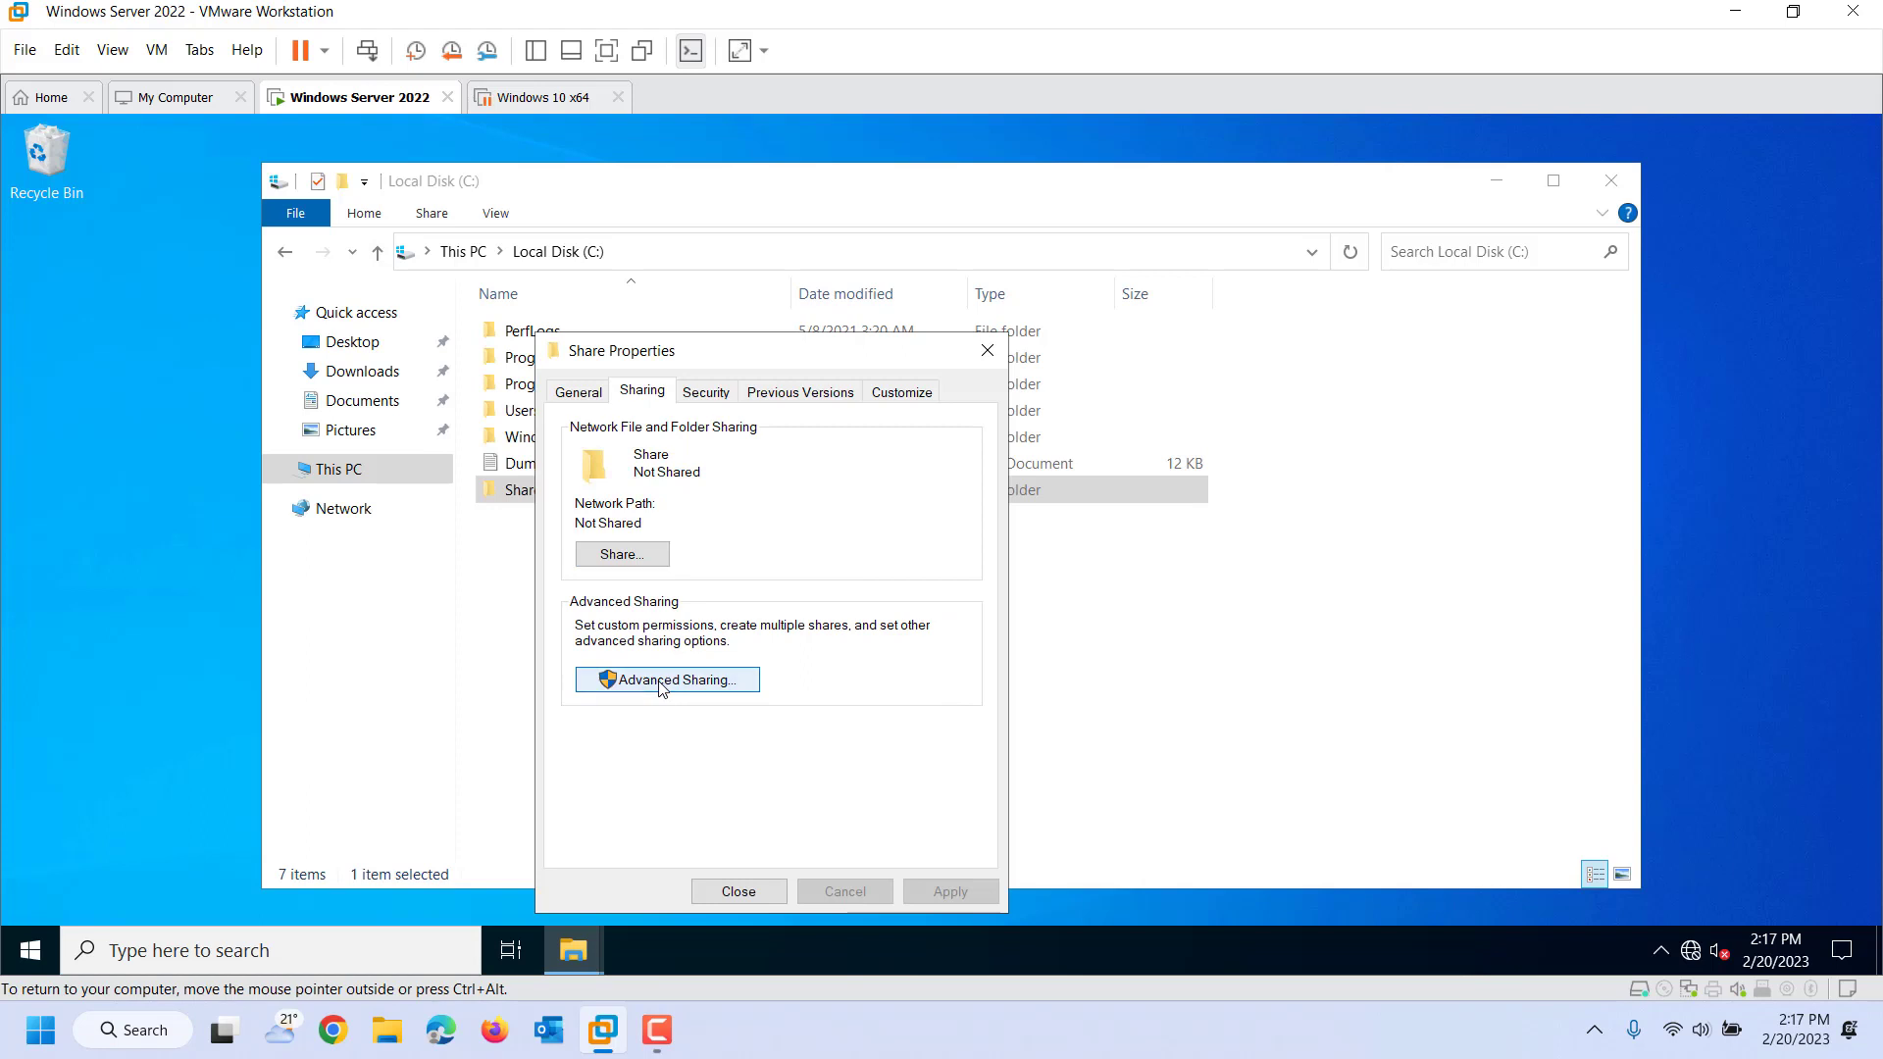
pyautogui.click(660, 681)
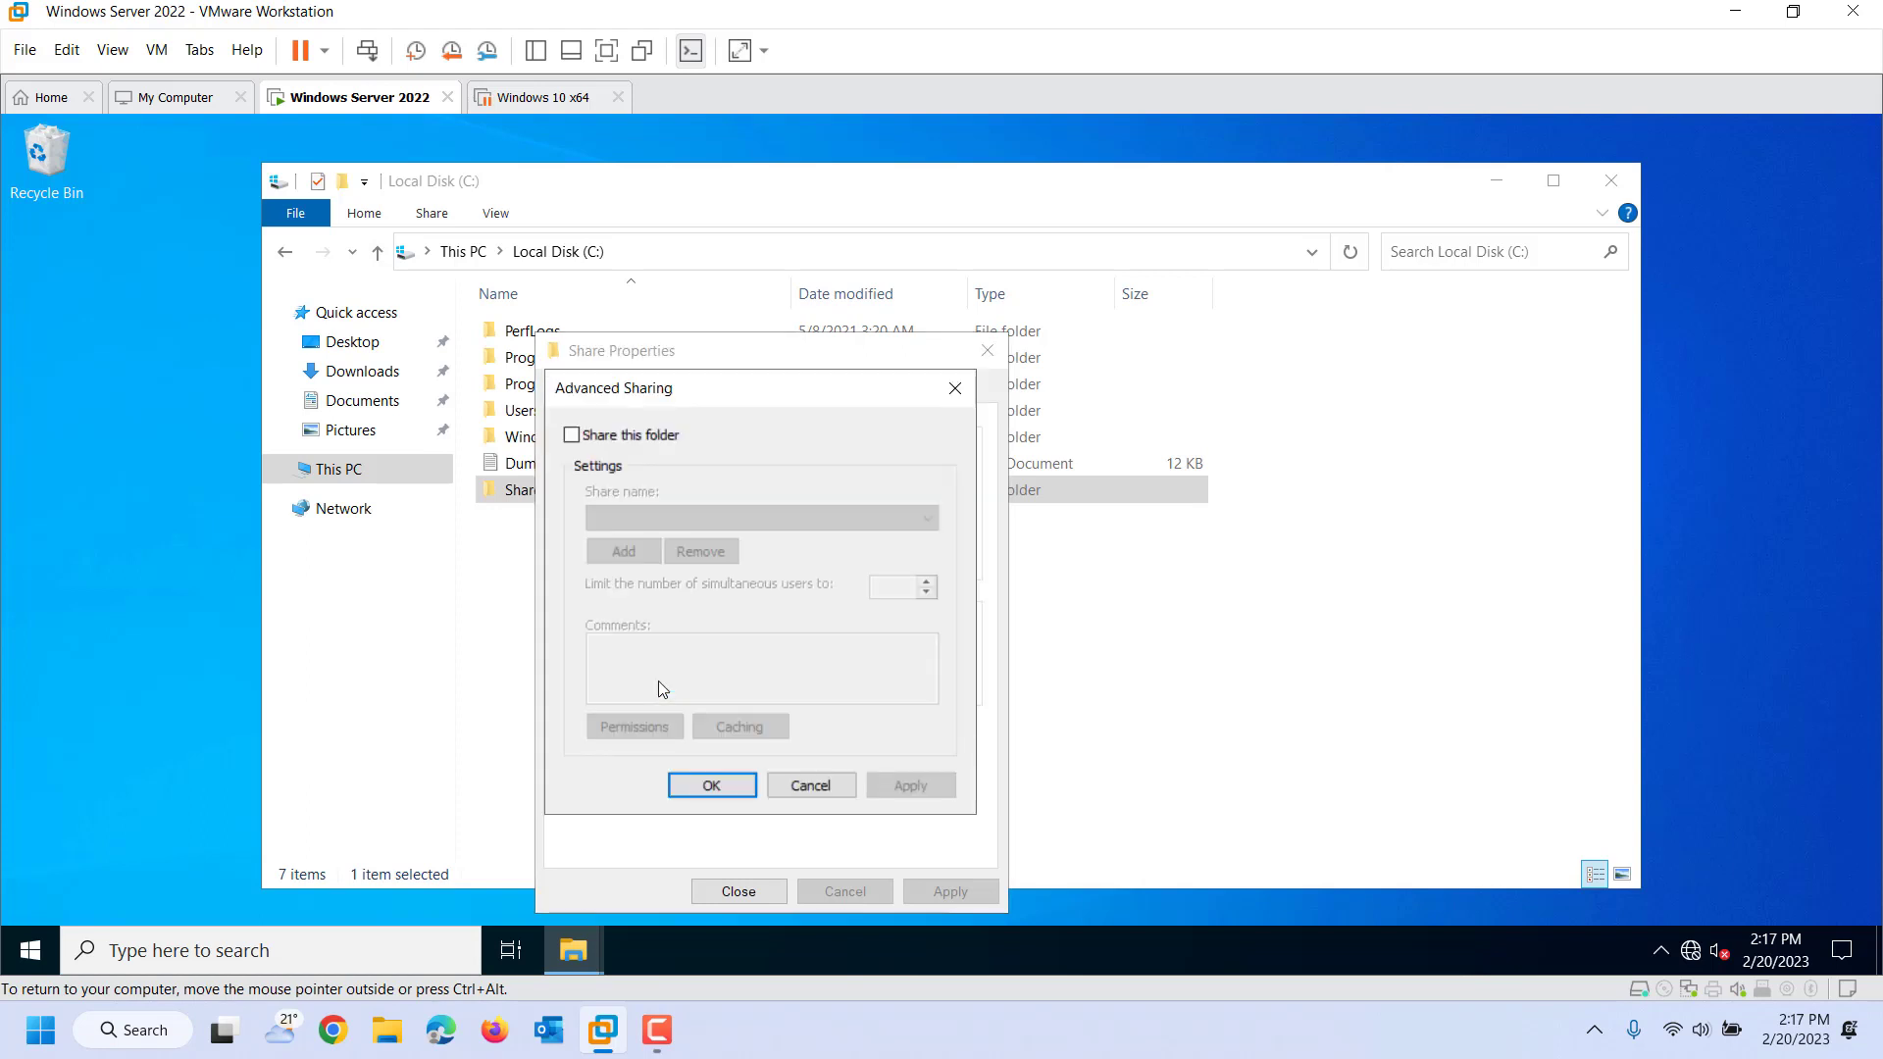
pyautogui.click(572, 434)
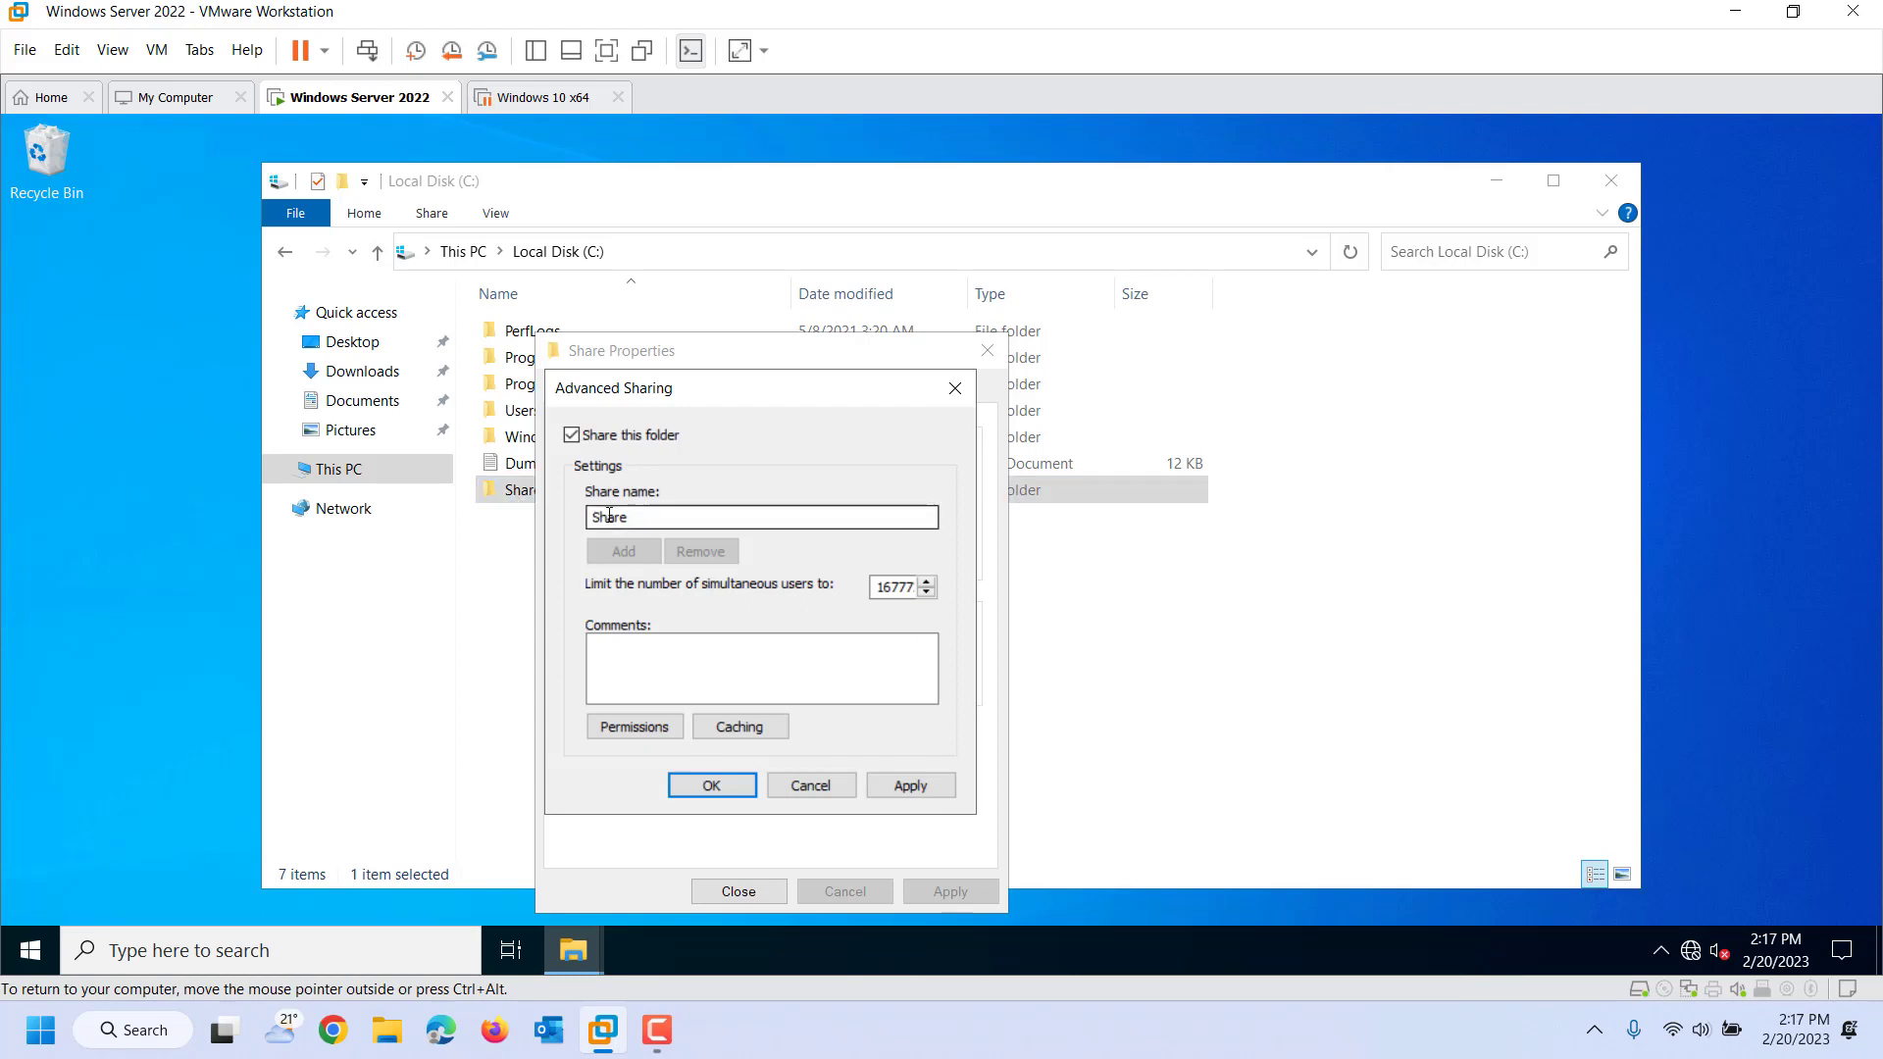
pyautogui.click(640, 517)
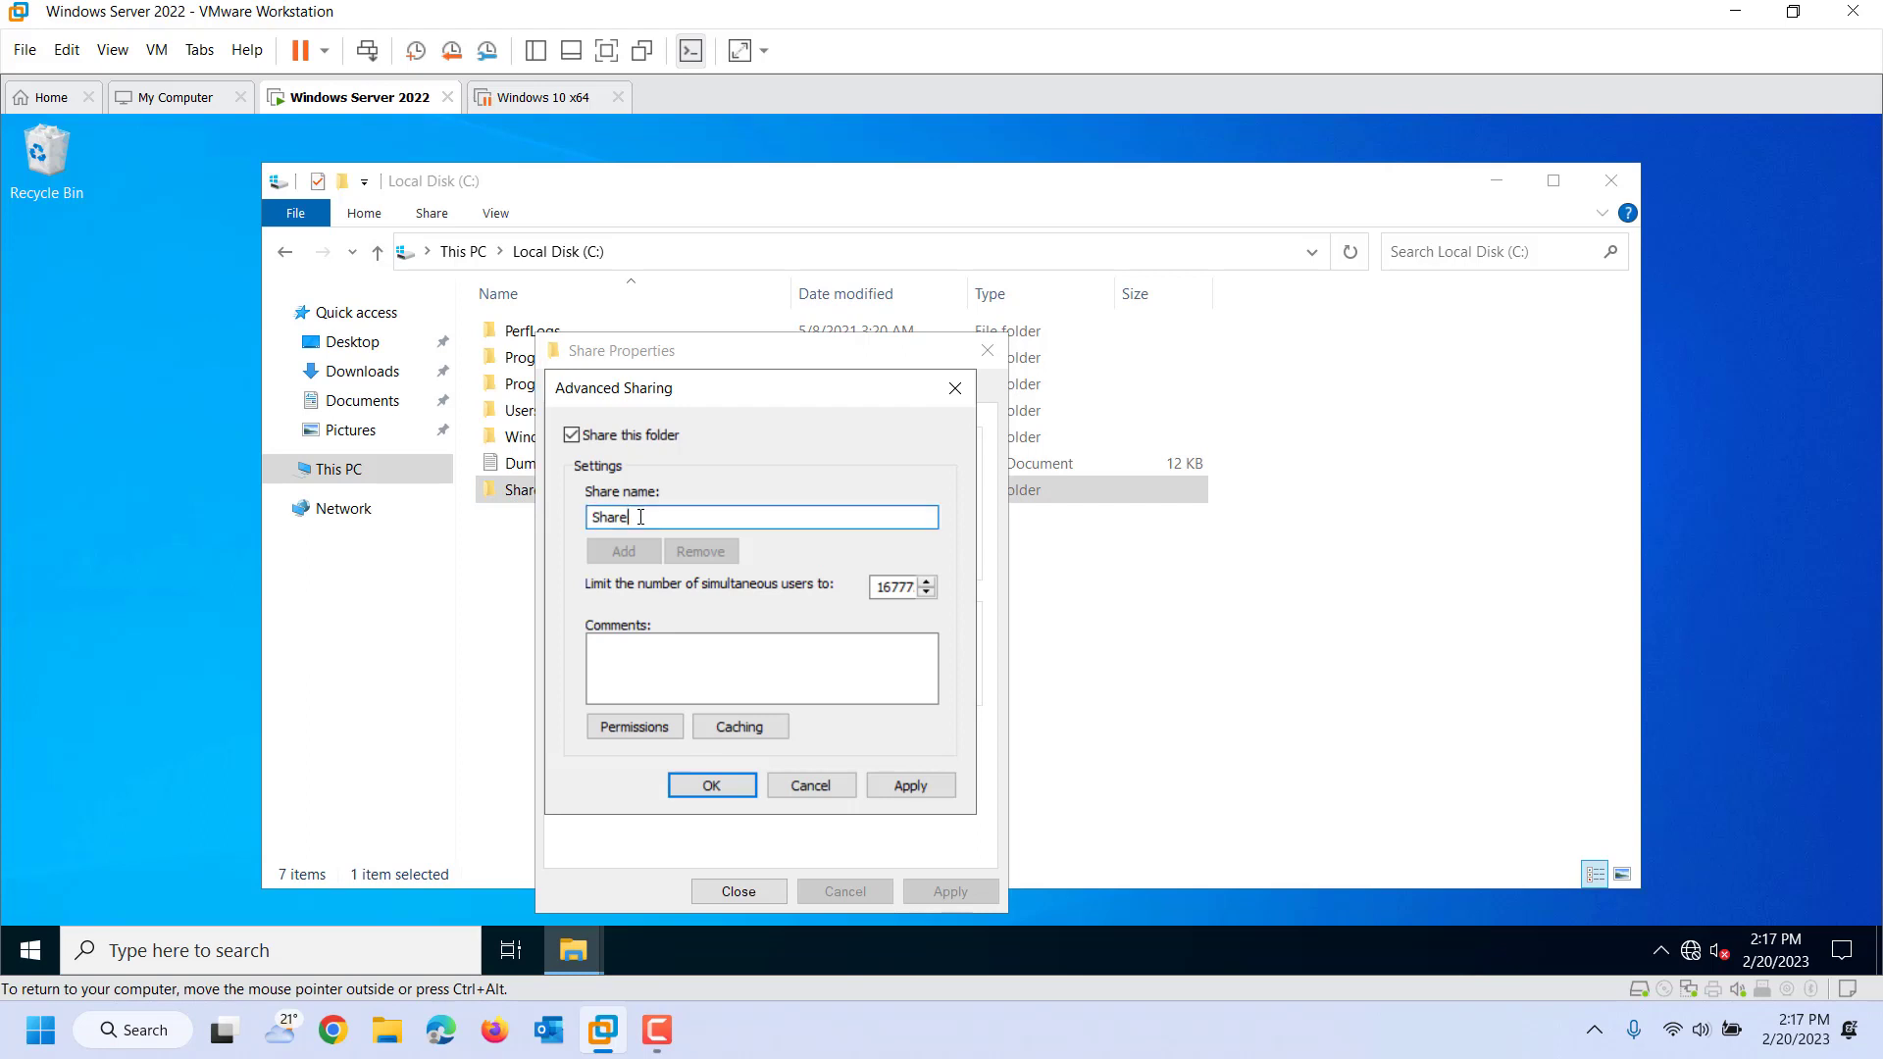
pyautogui.doubleClick(640, 516)
pyautogui.write('Share')
pyautogui.click(739, 726)
pyautogui.click(931, 808)
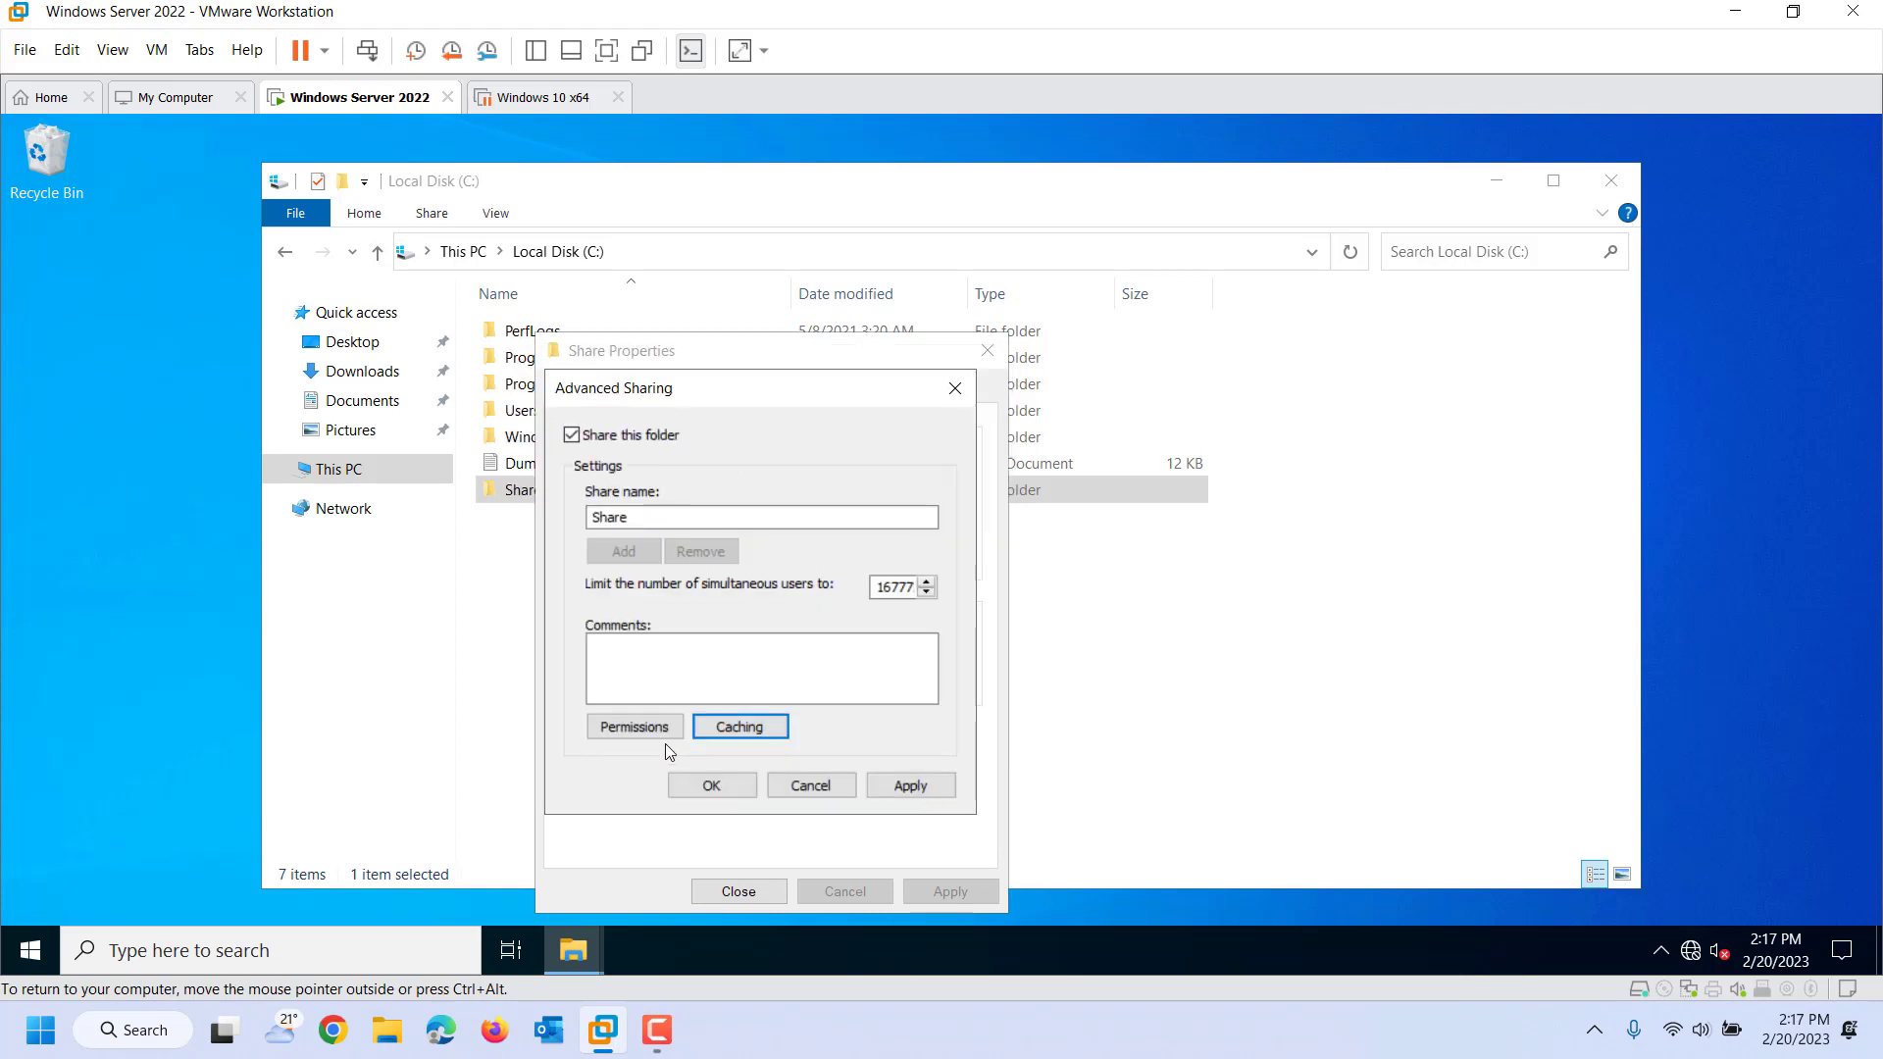
# Step: Allow Everyone Full Control in the share permissions and confirm the advanced sharing settings
pyautogui.click(616, 731)
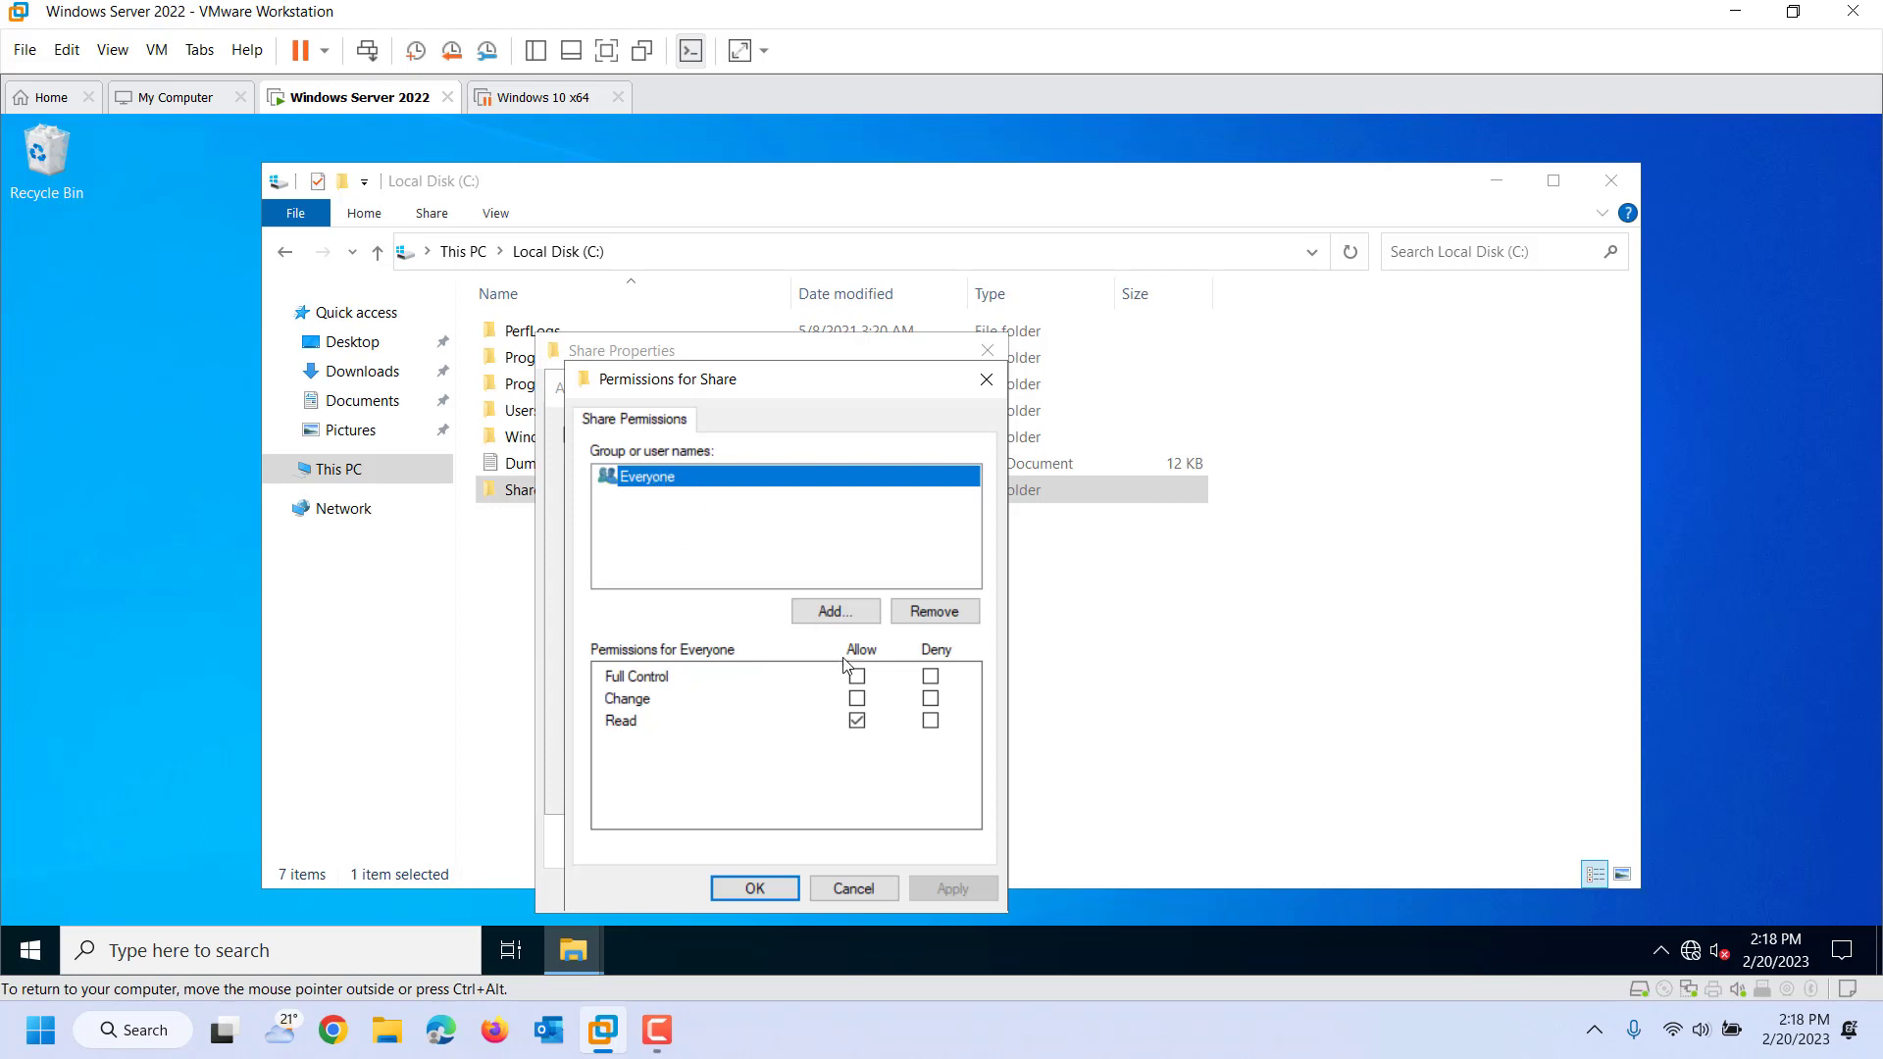
pyautogui.click(858, 682)
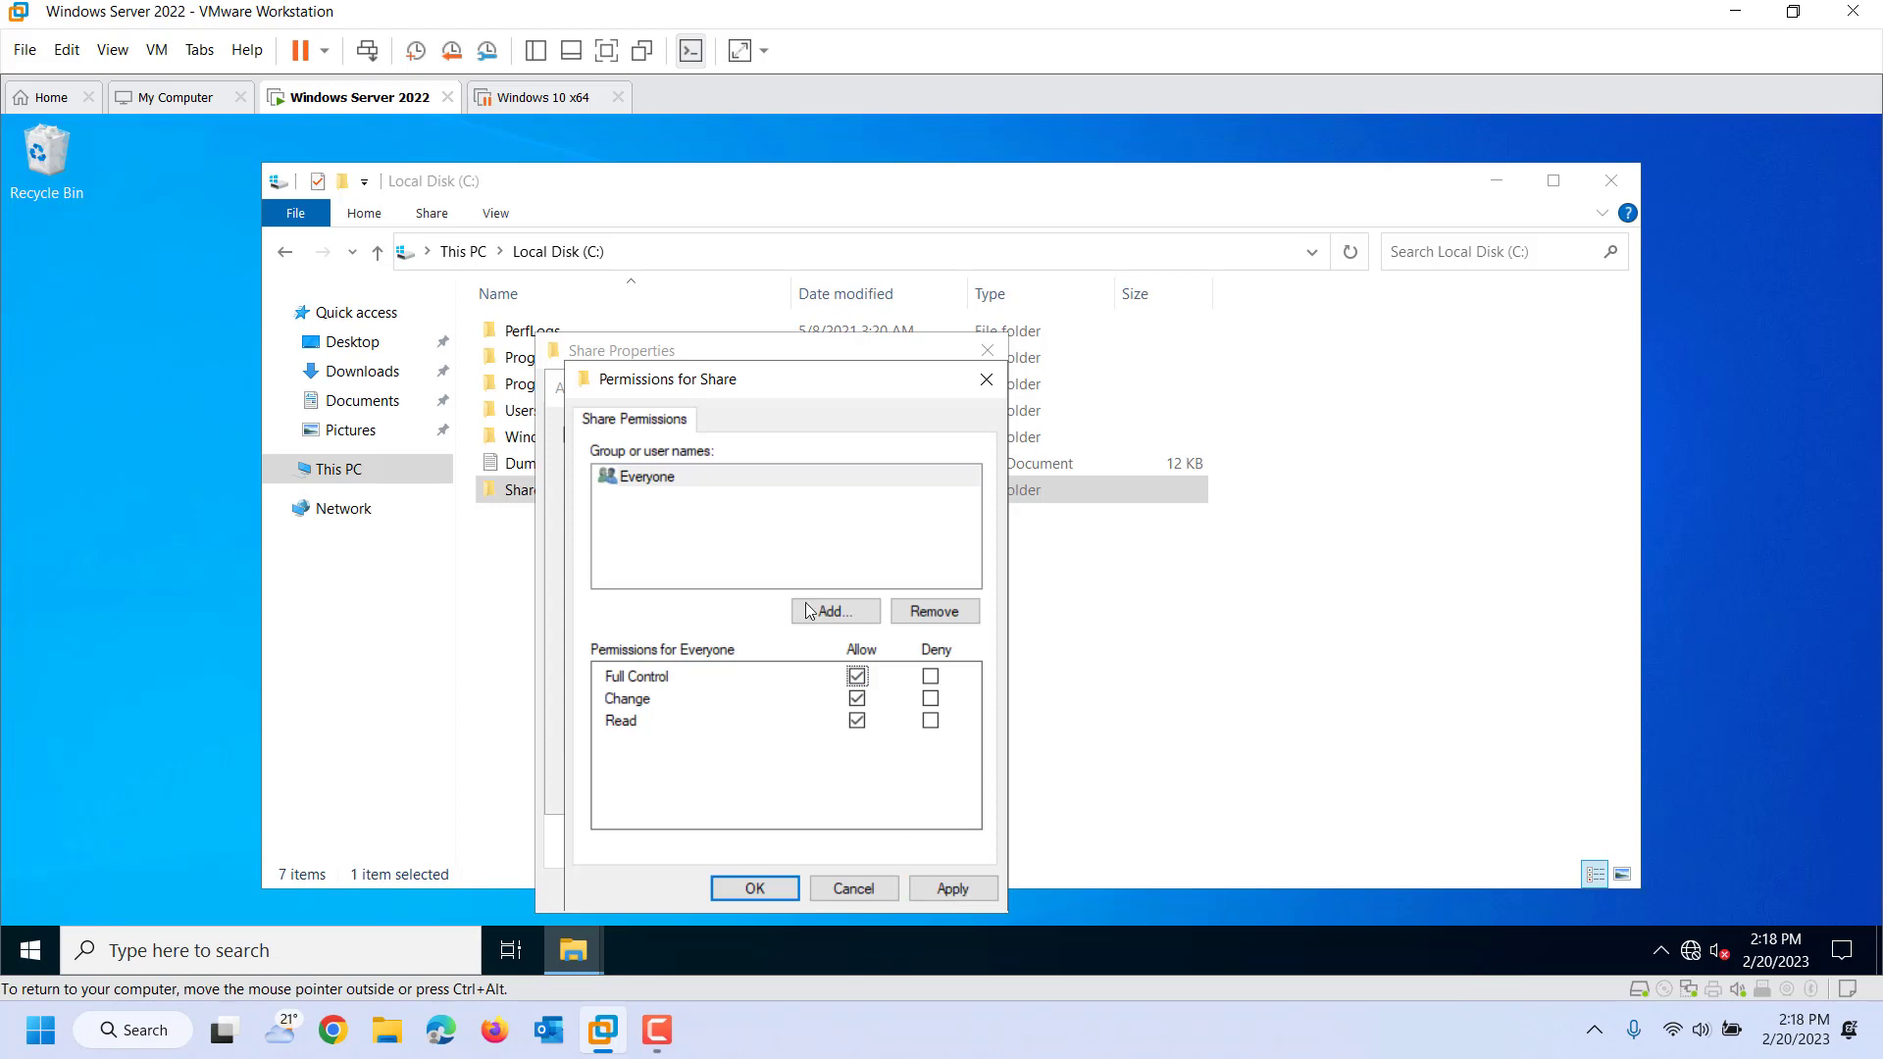
pyautogui.click(946, 887)
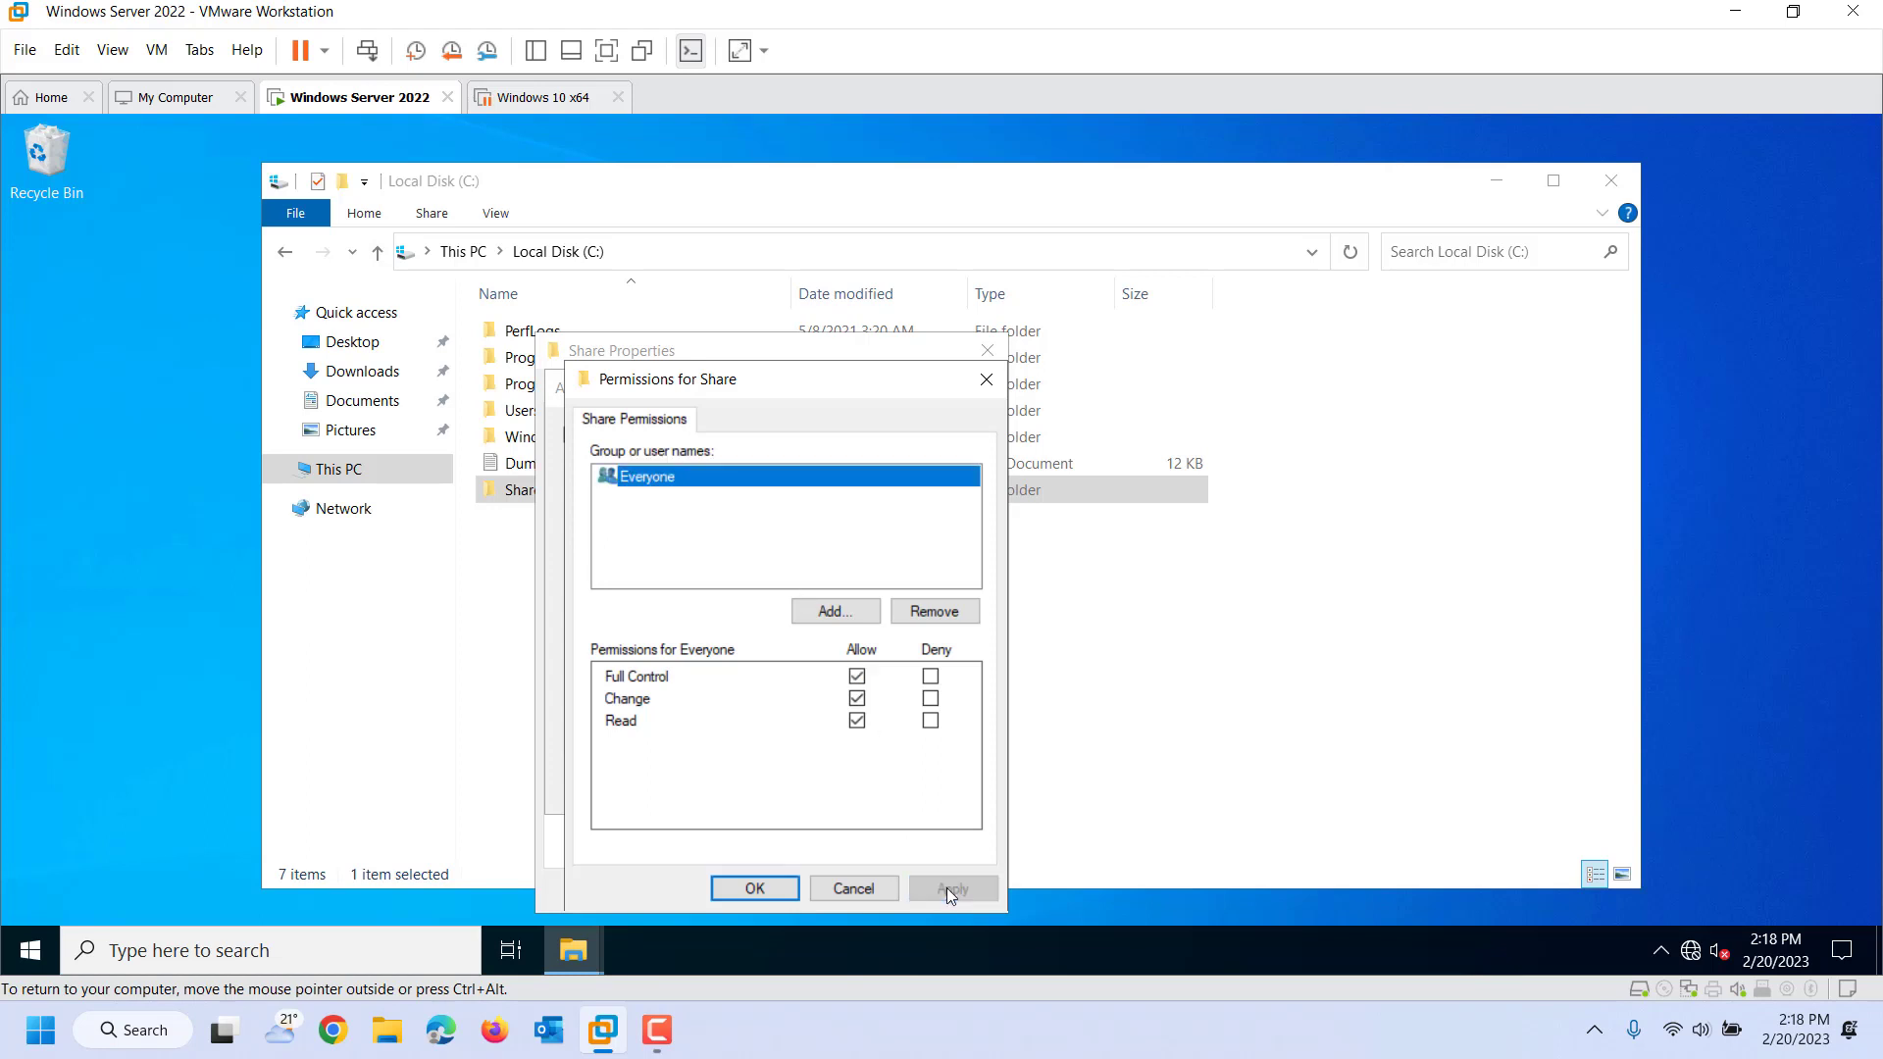
pyautogui.click(775, 886)
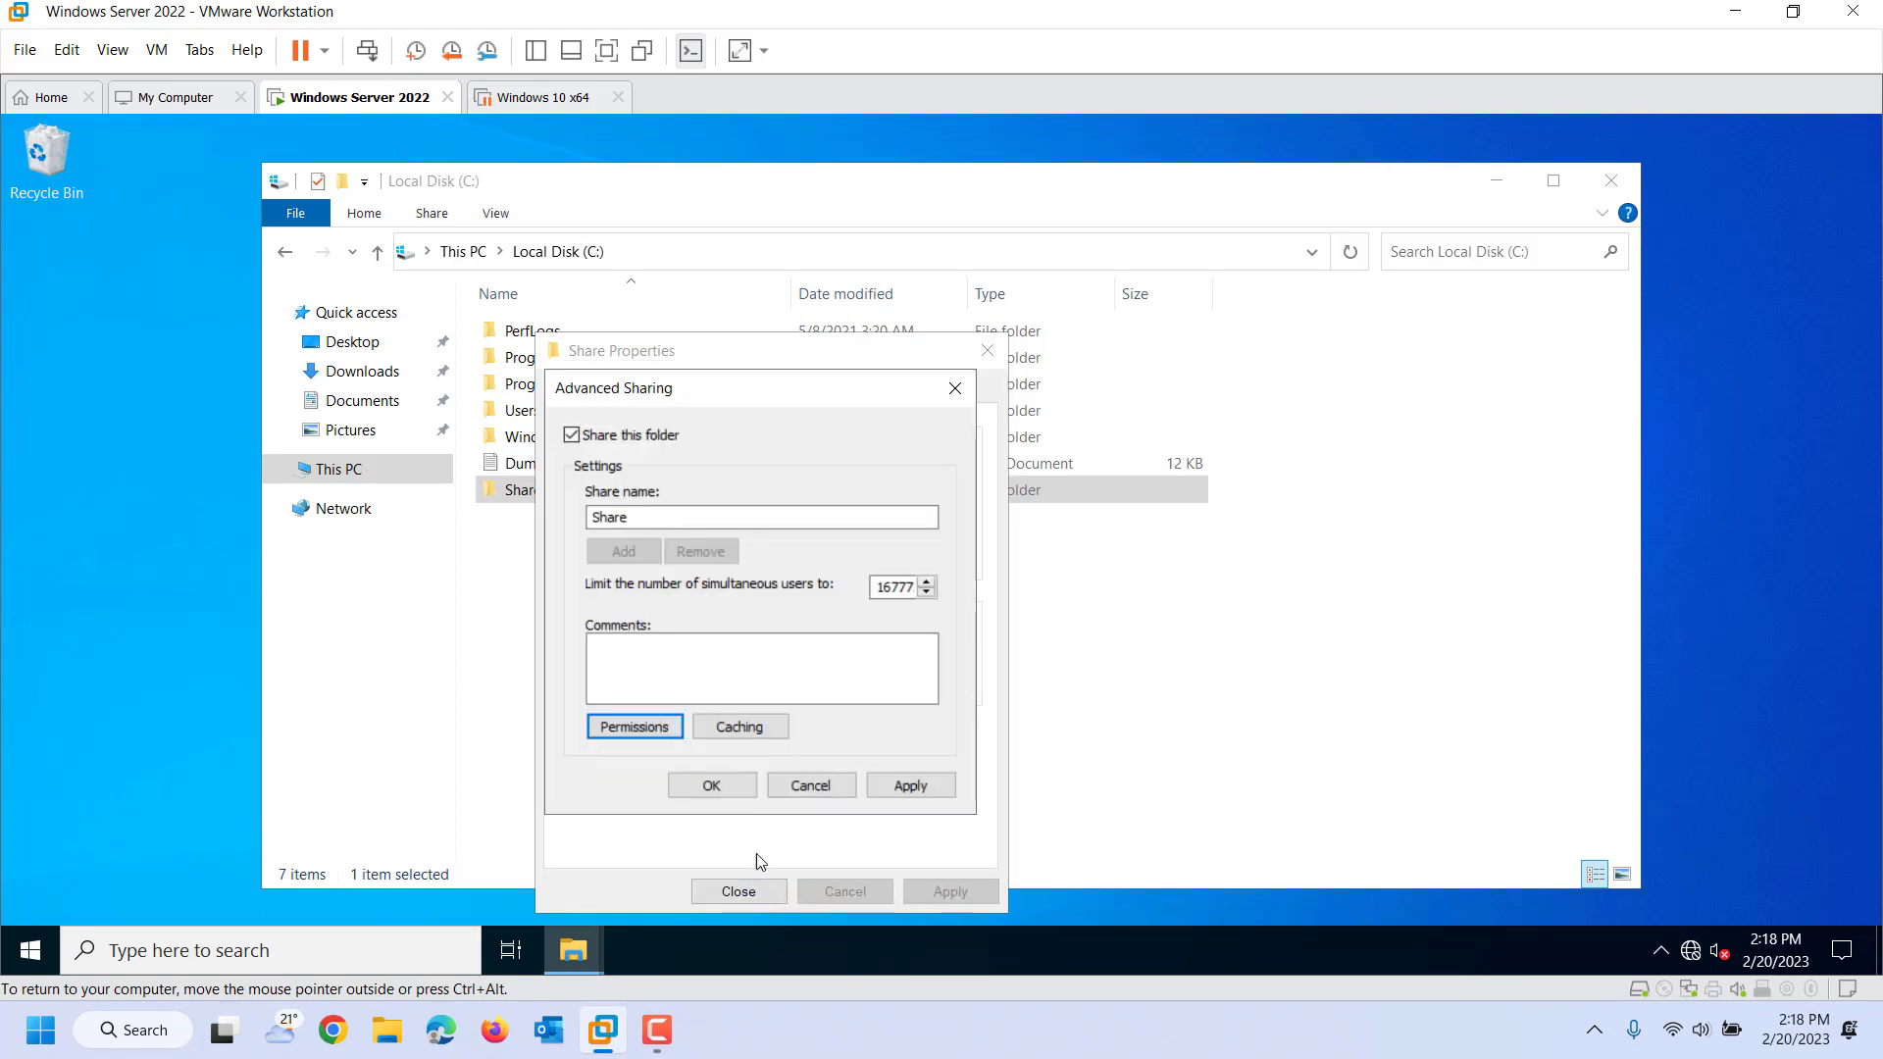
pyautogui.click(733, 790)
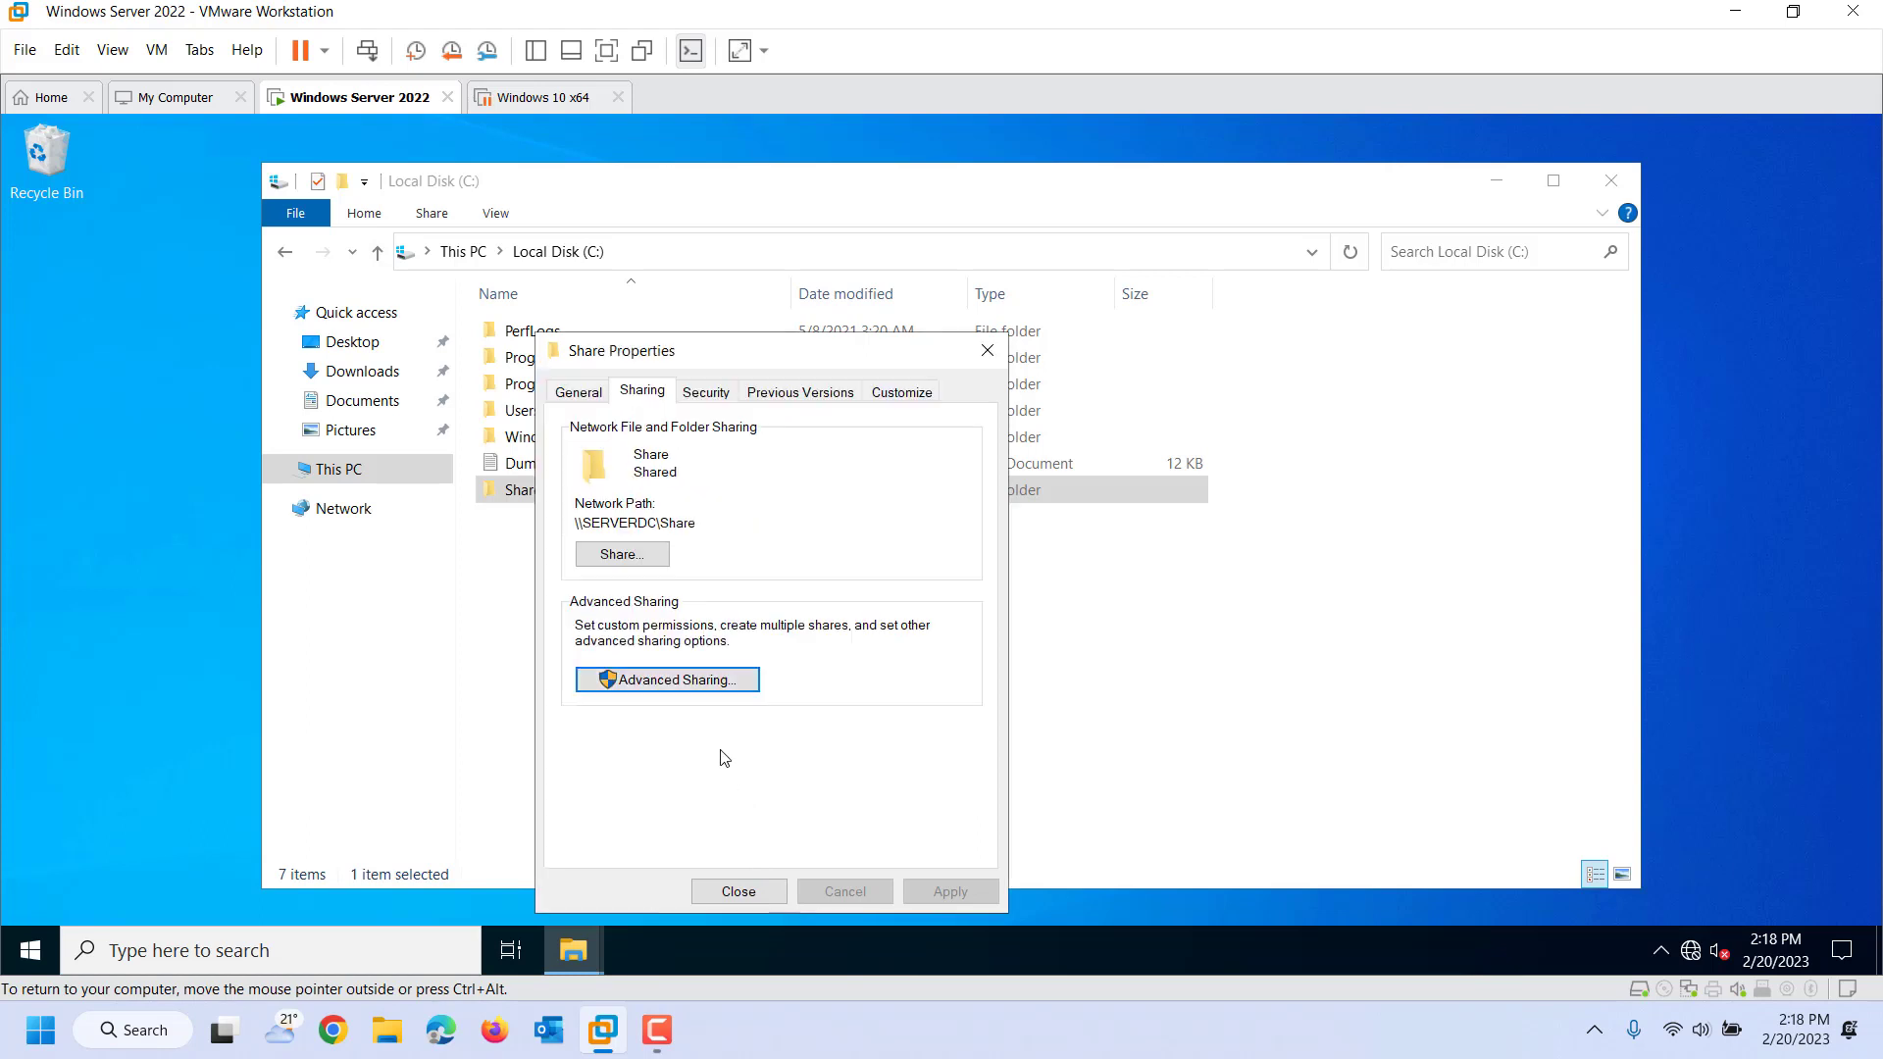
# Step: Add the Everyone group to the security permissions of the C:\Share folder
pyautogui.click(712, 400)
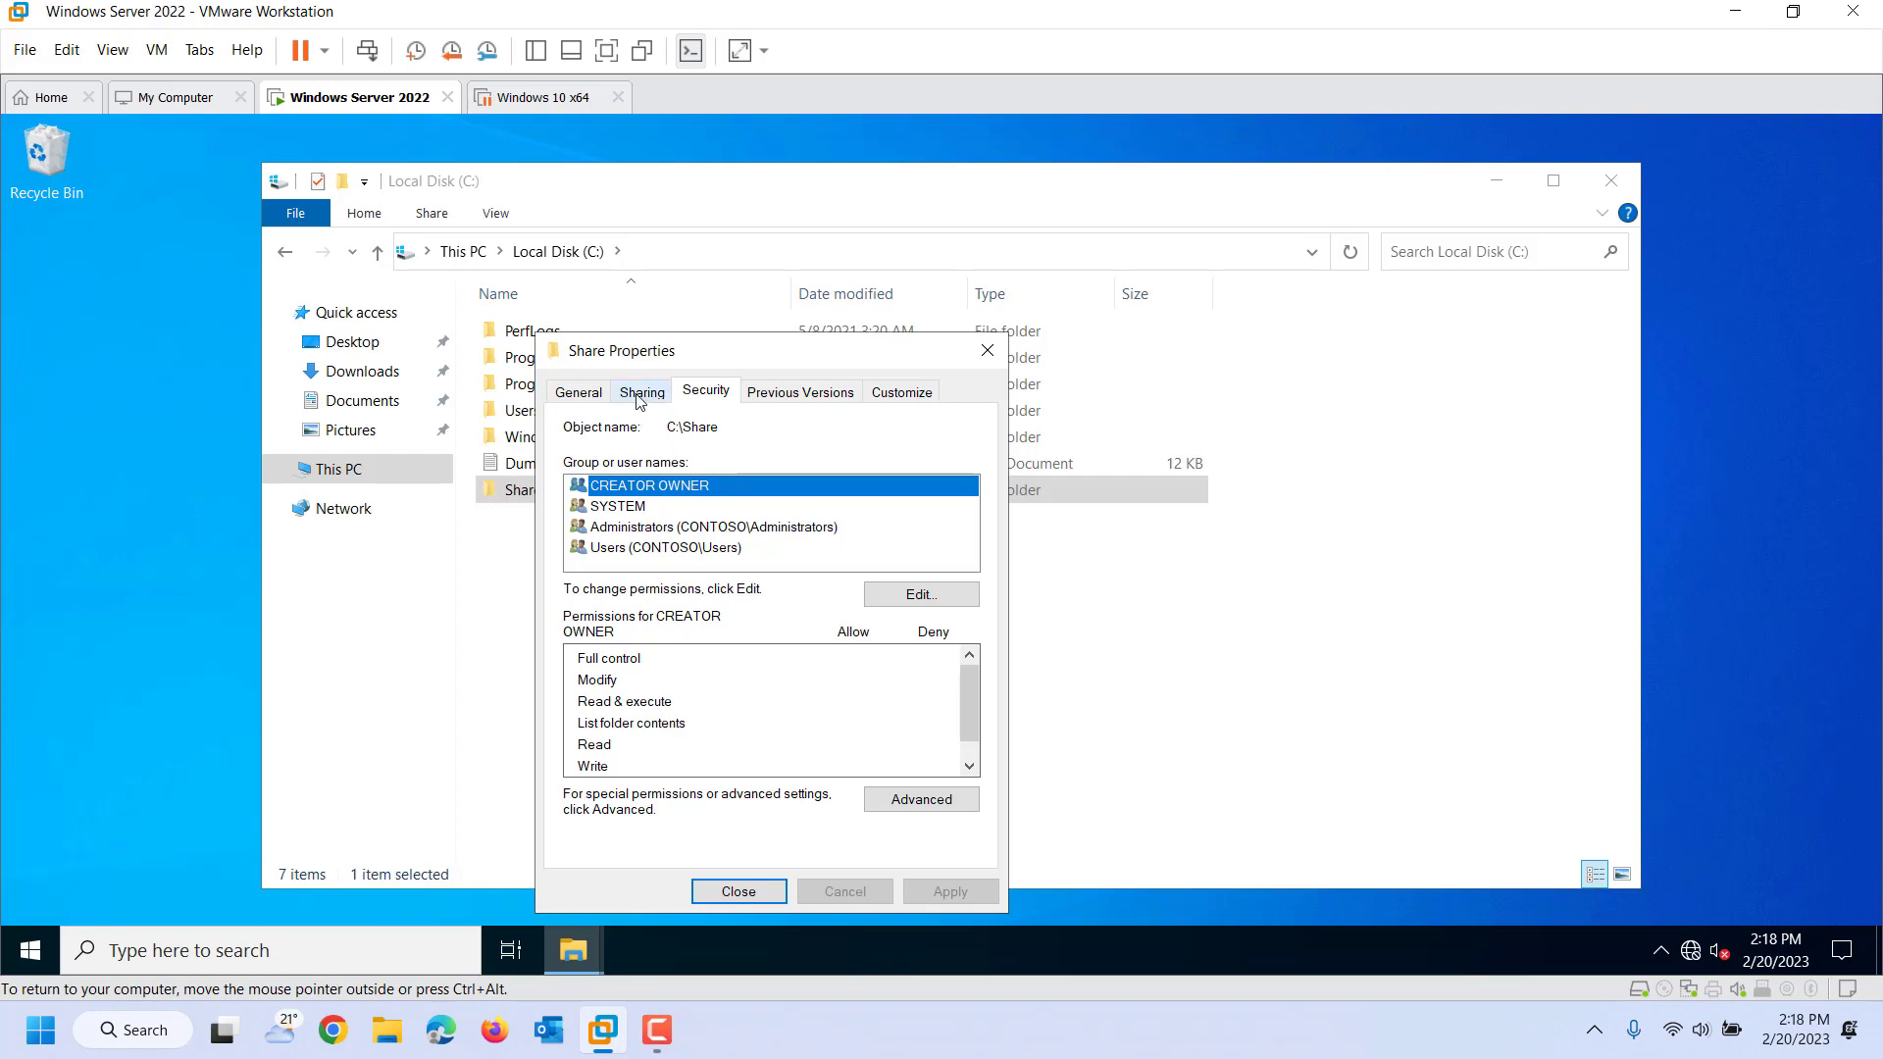
pyautogui.click(885, 593)
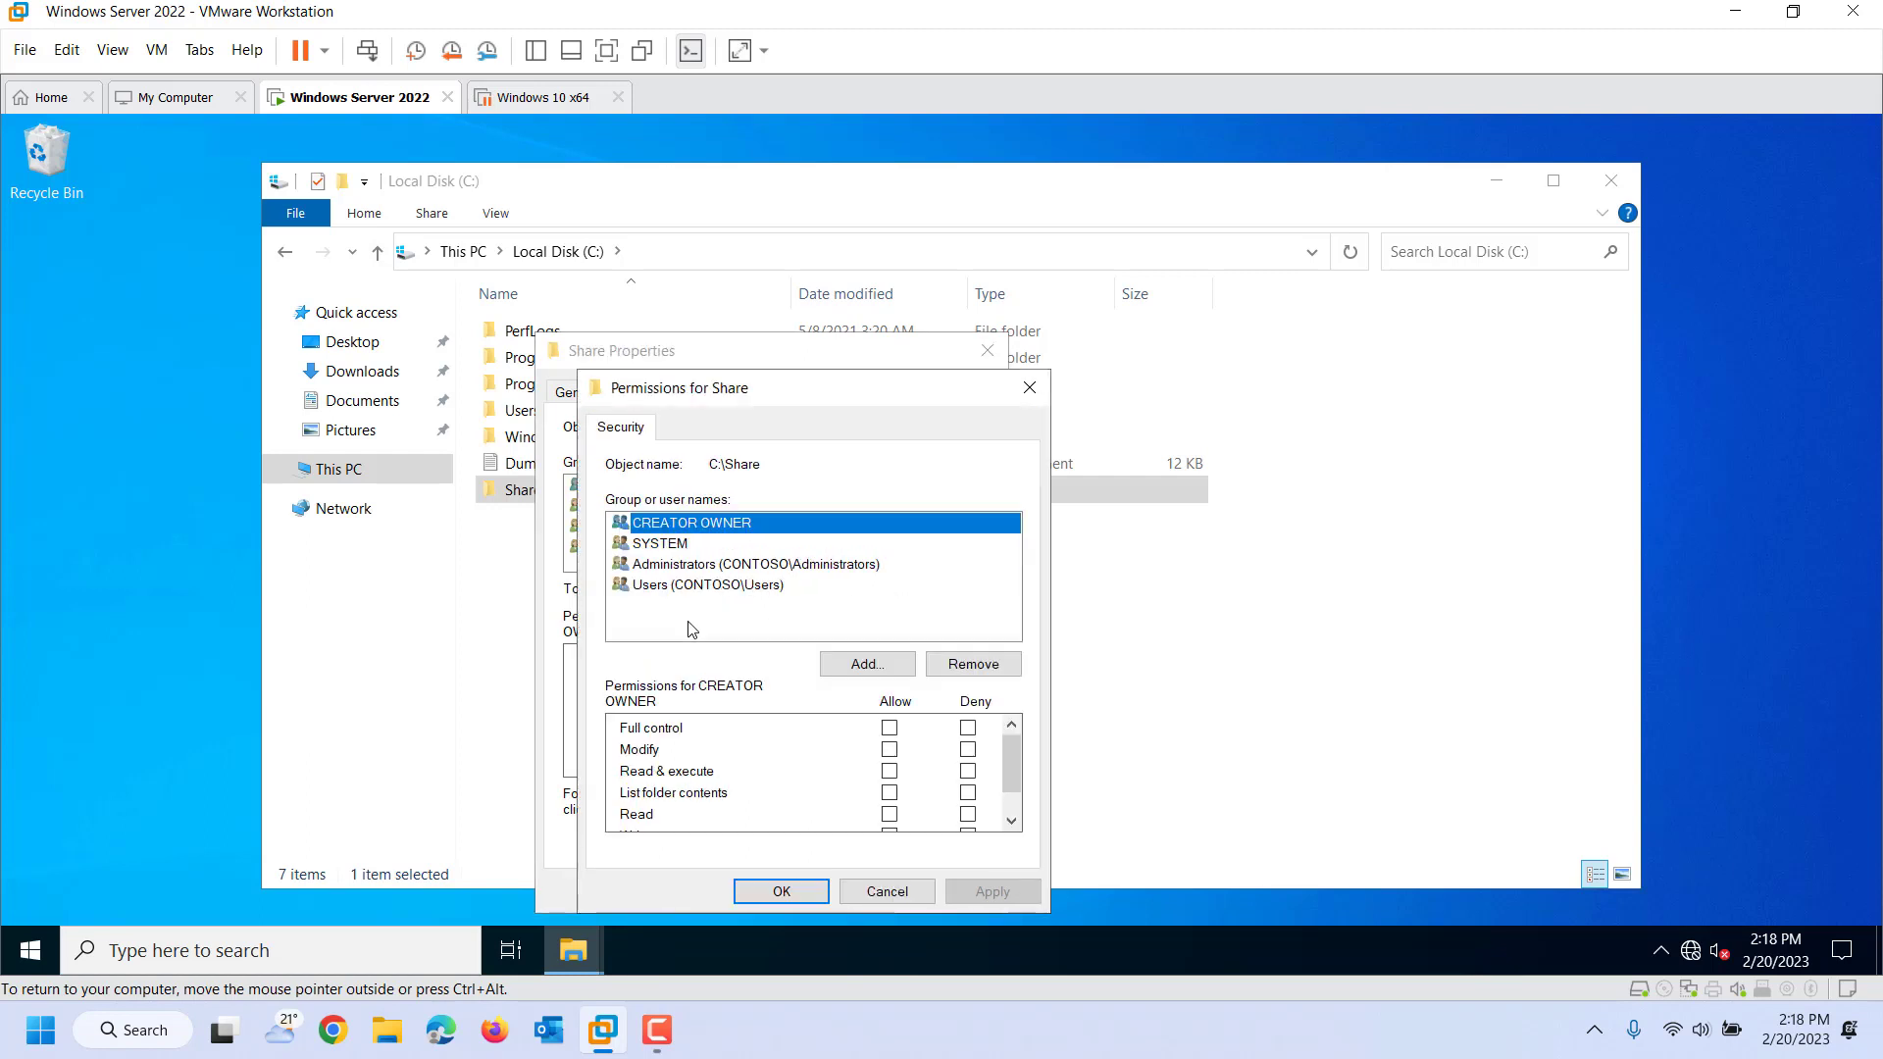
pyautogui.click(868, 664)
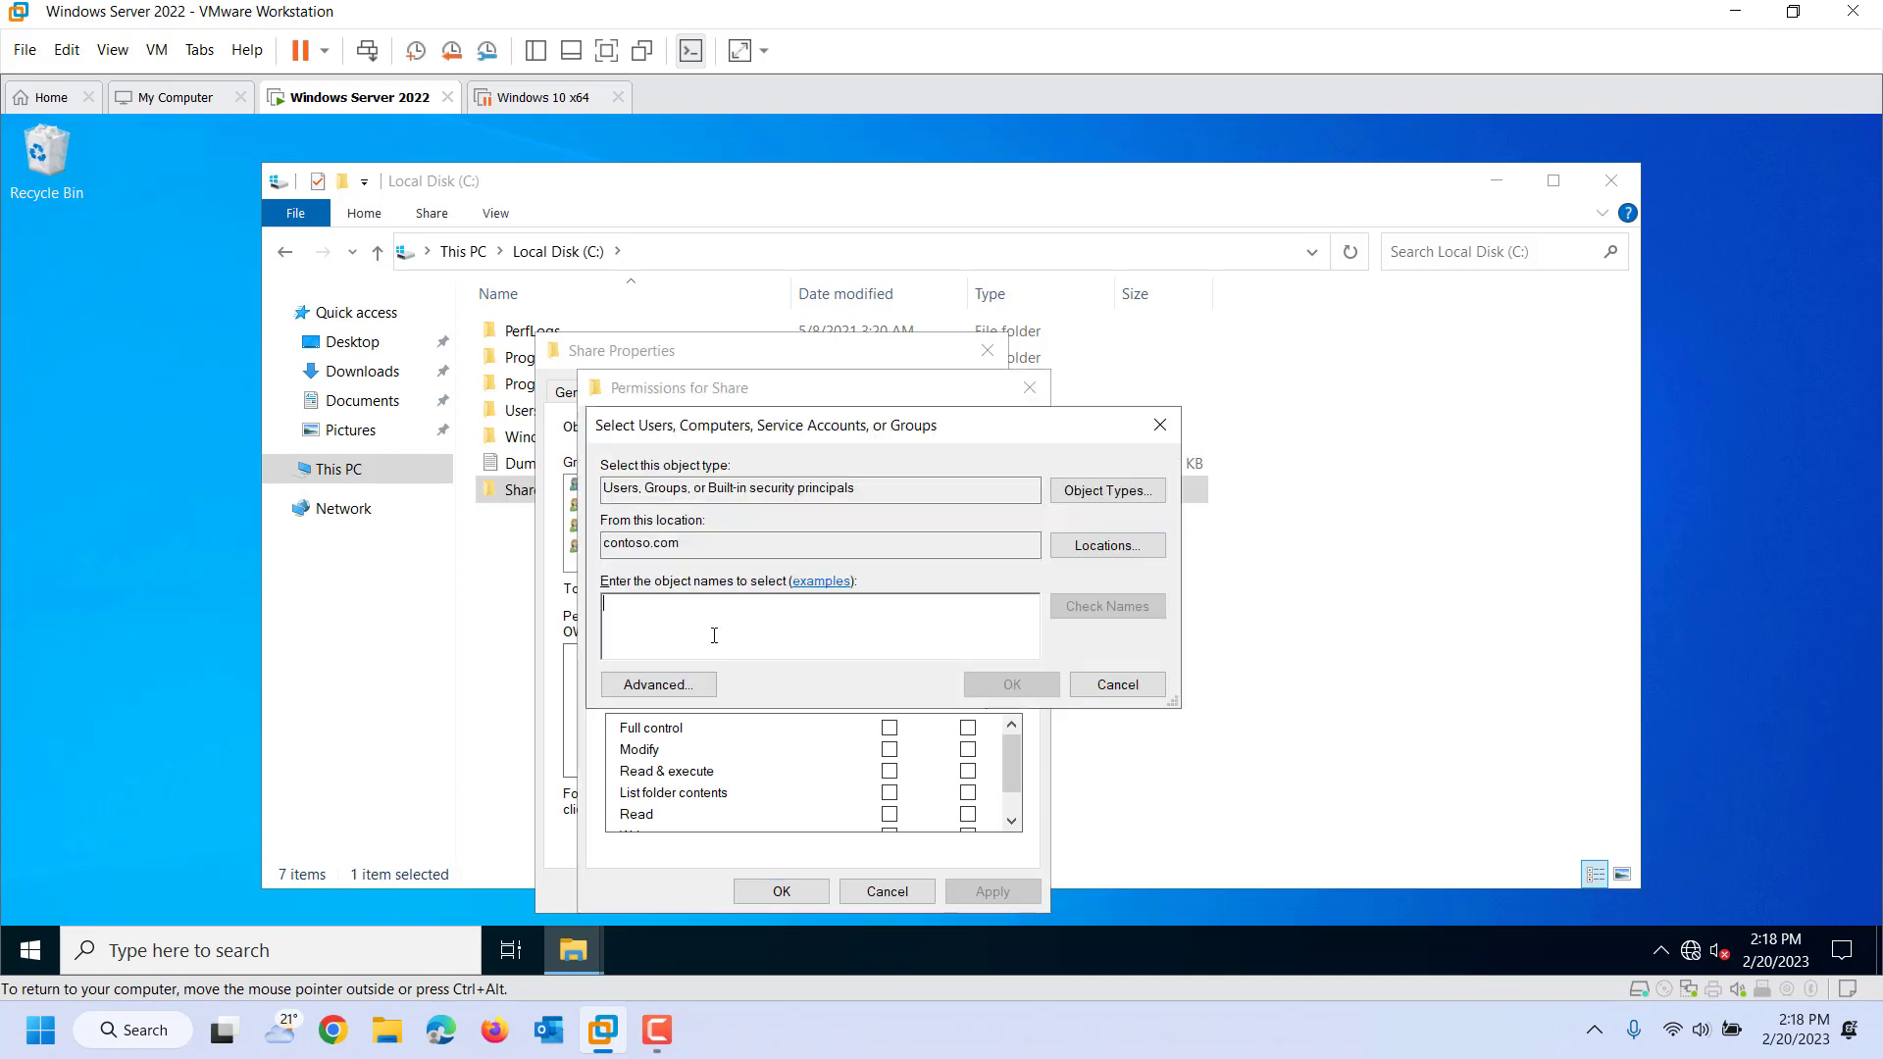
pyautogui.write('eve ')
pyautogui.write('yone')
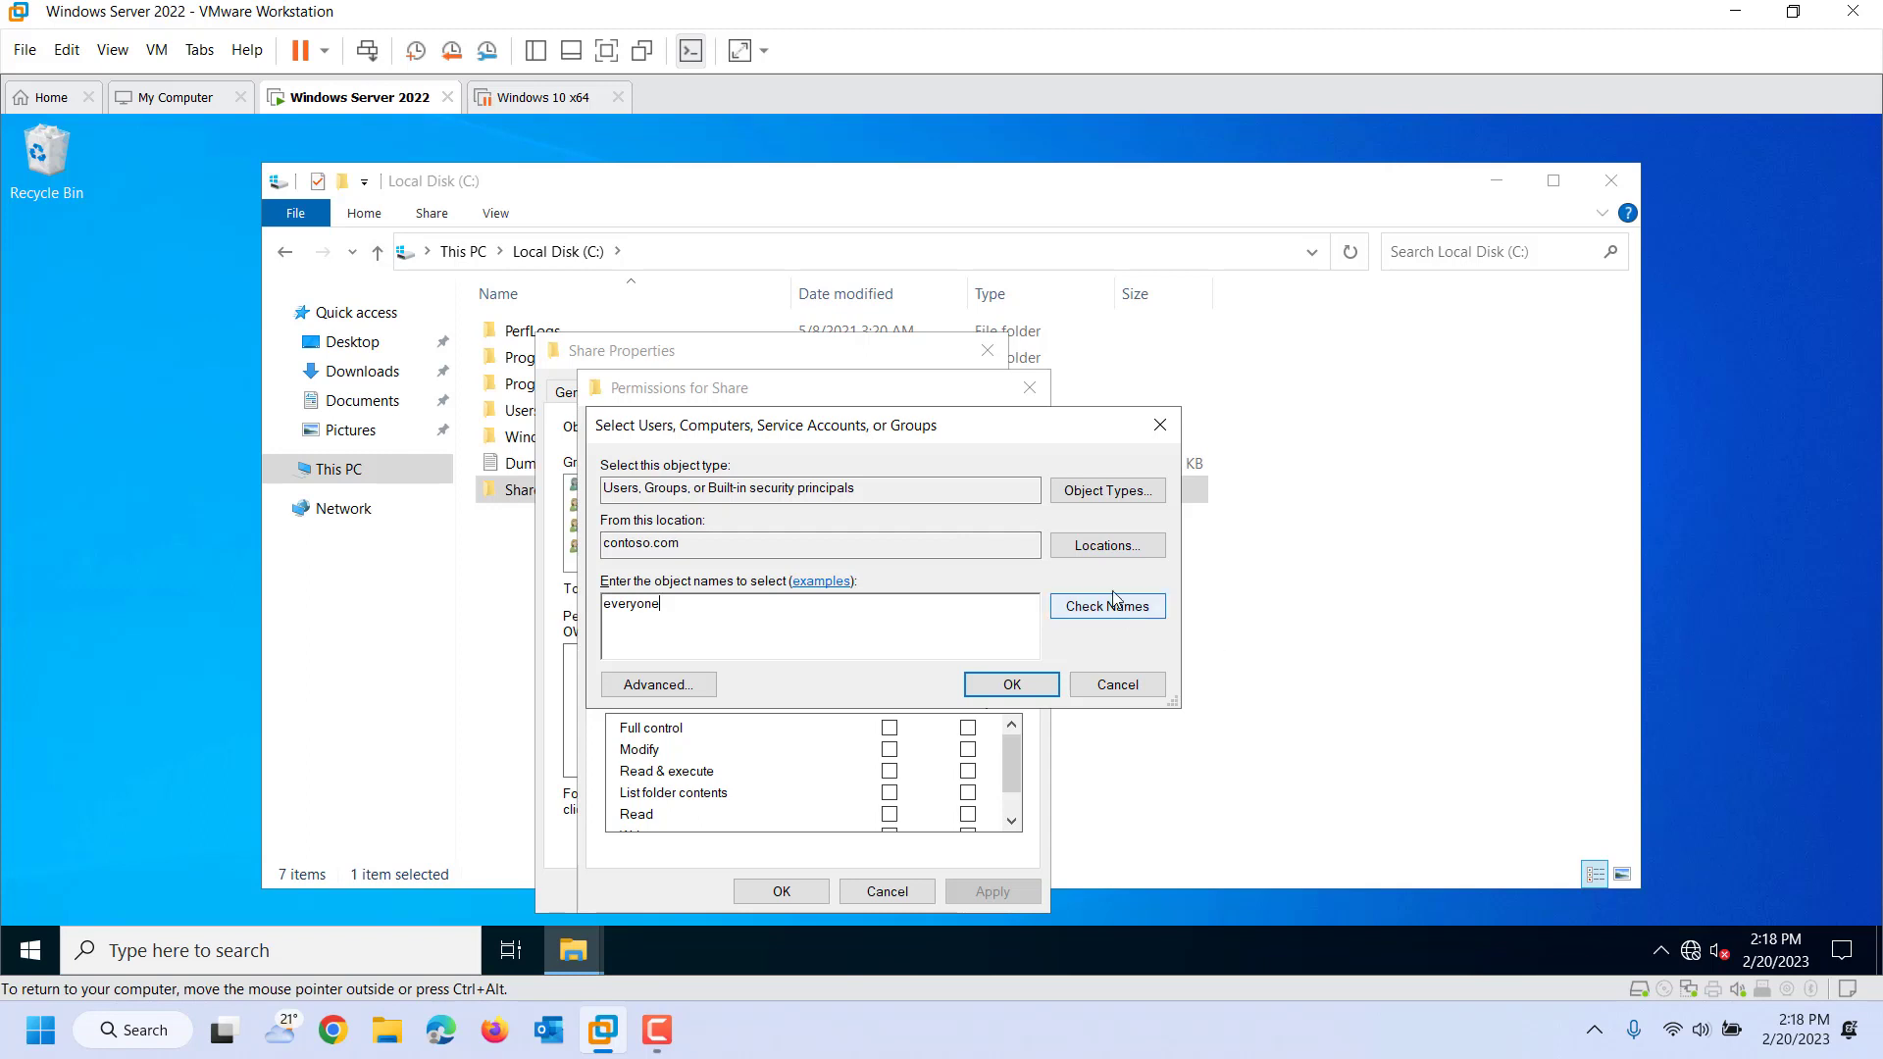
pyautogui.click(1114, 603)
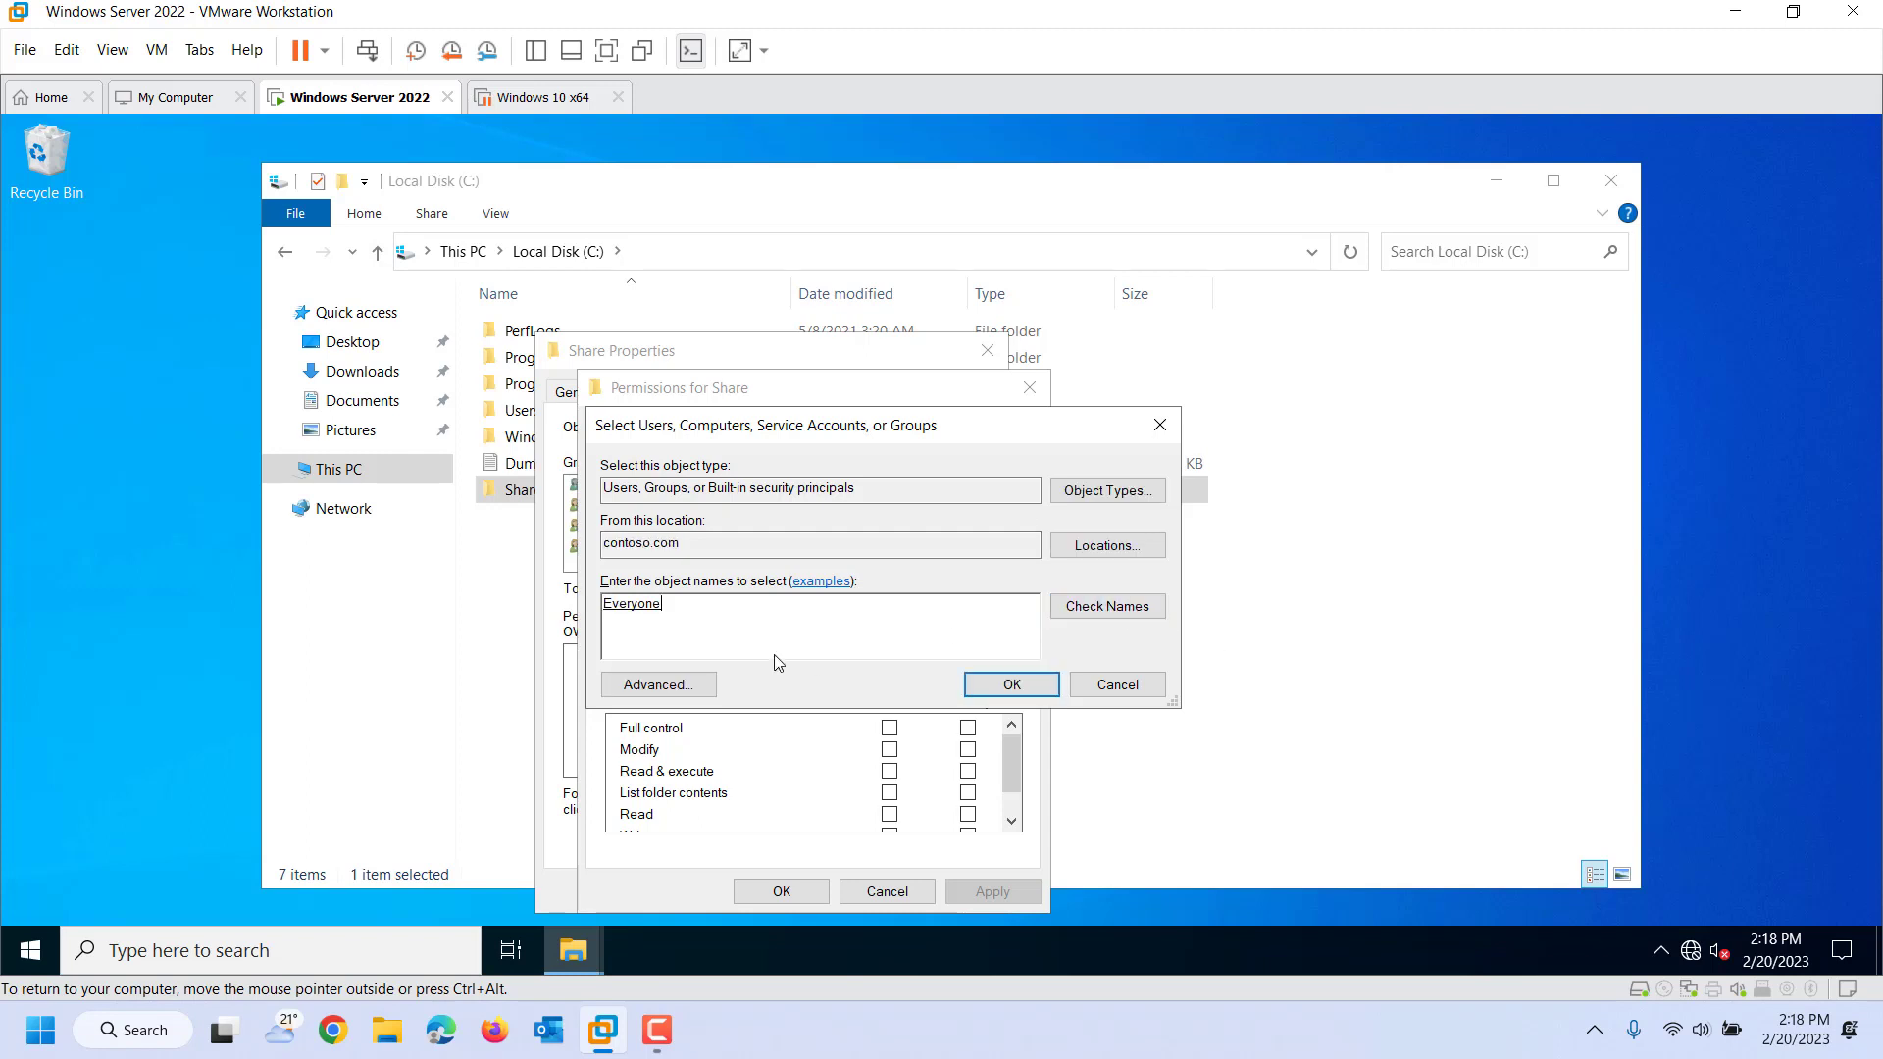
pyautogui.click(1027, 690)
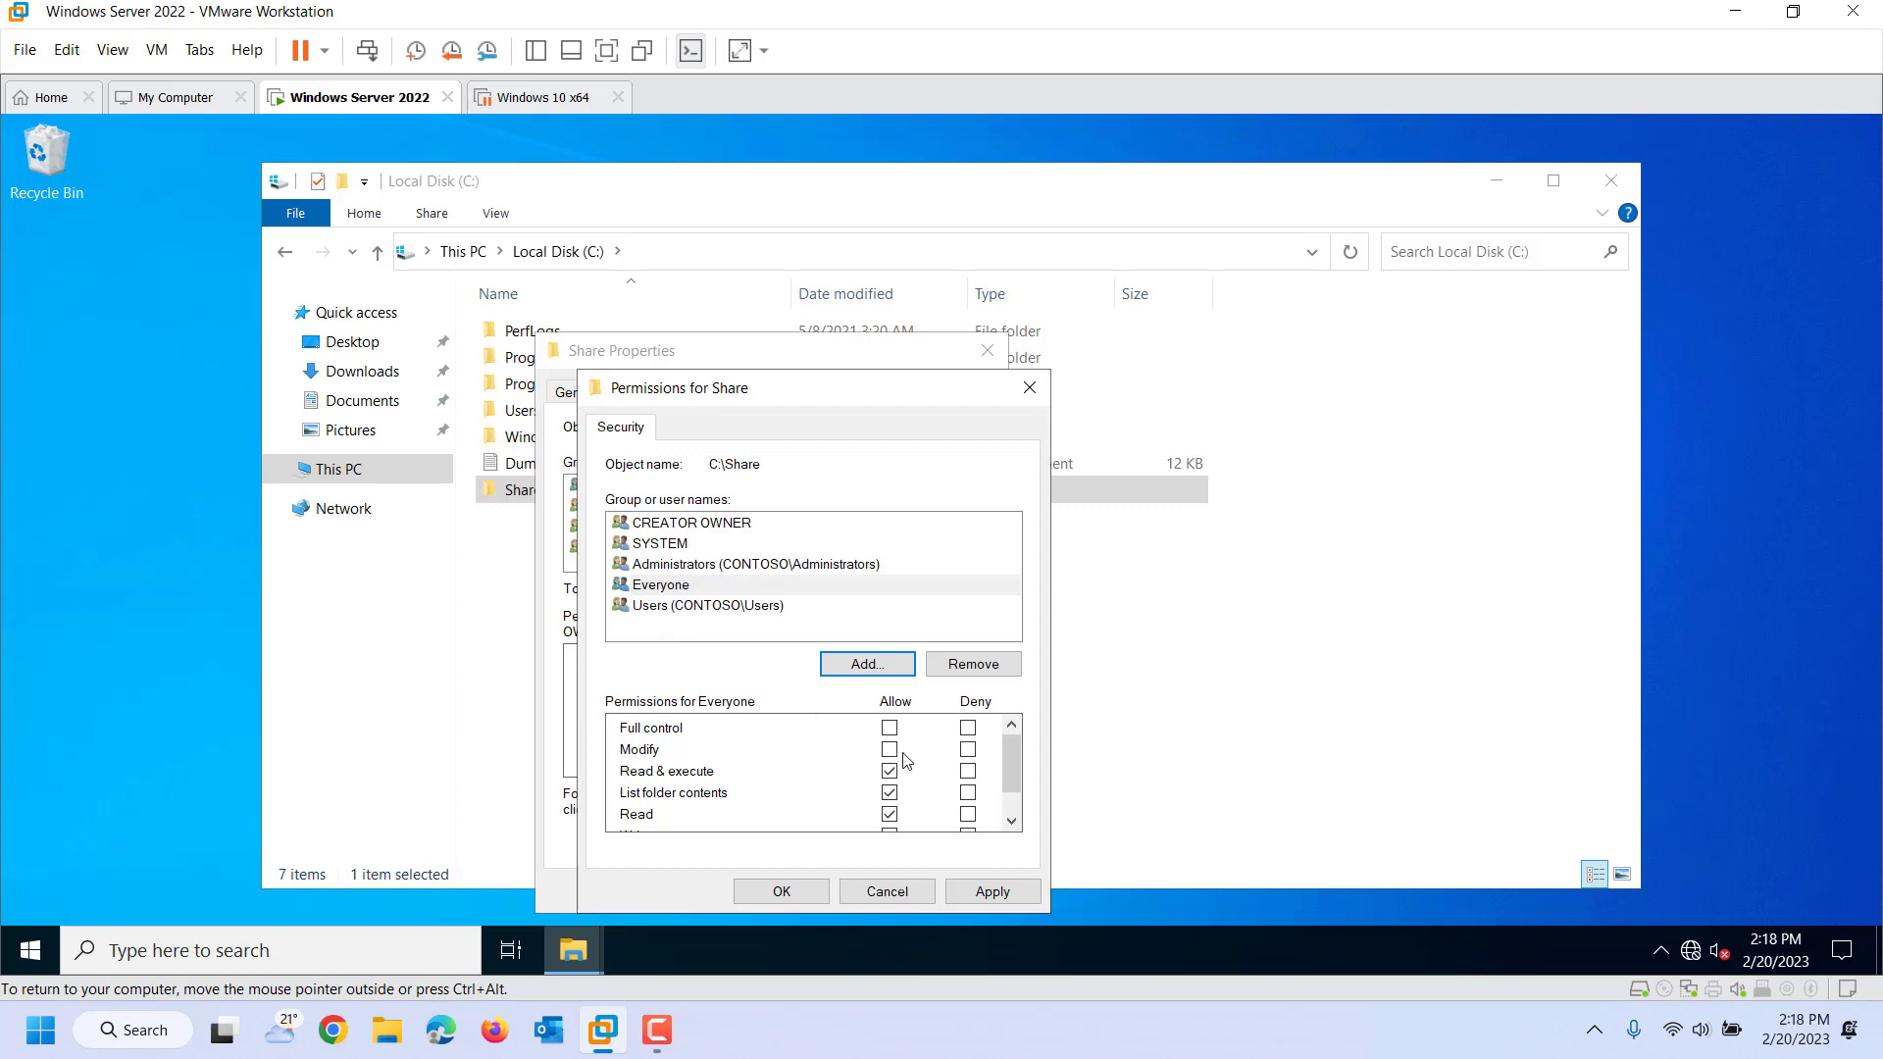
# Step: Allow Everyone the Modify permission on the C:\Share folder, apply it and close the folder properties
pyautogui.scroll(-1, 906, 761)
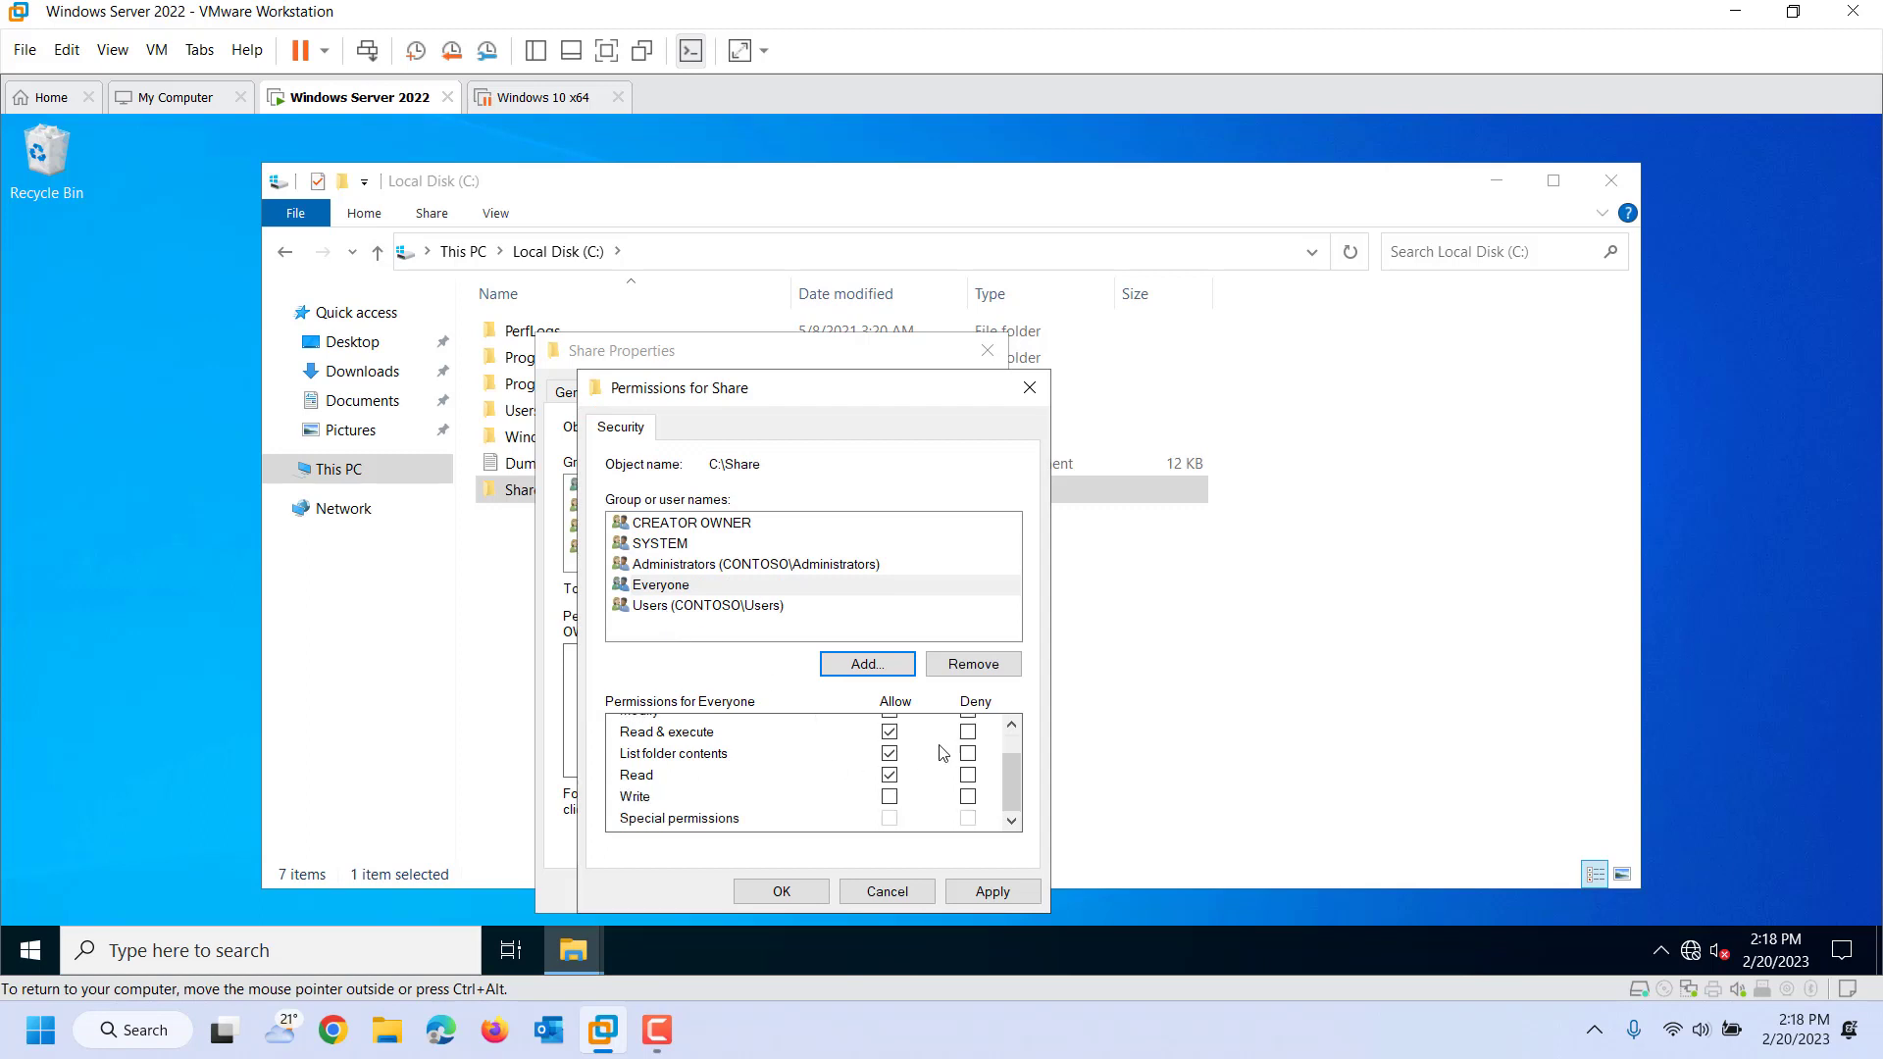
pyautogui.click(1011, 724)
pyautogui.click(889, 732)
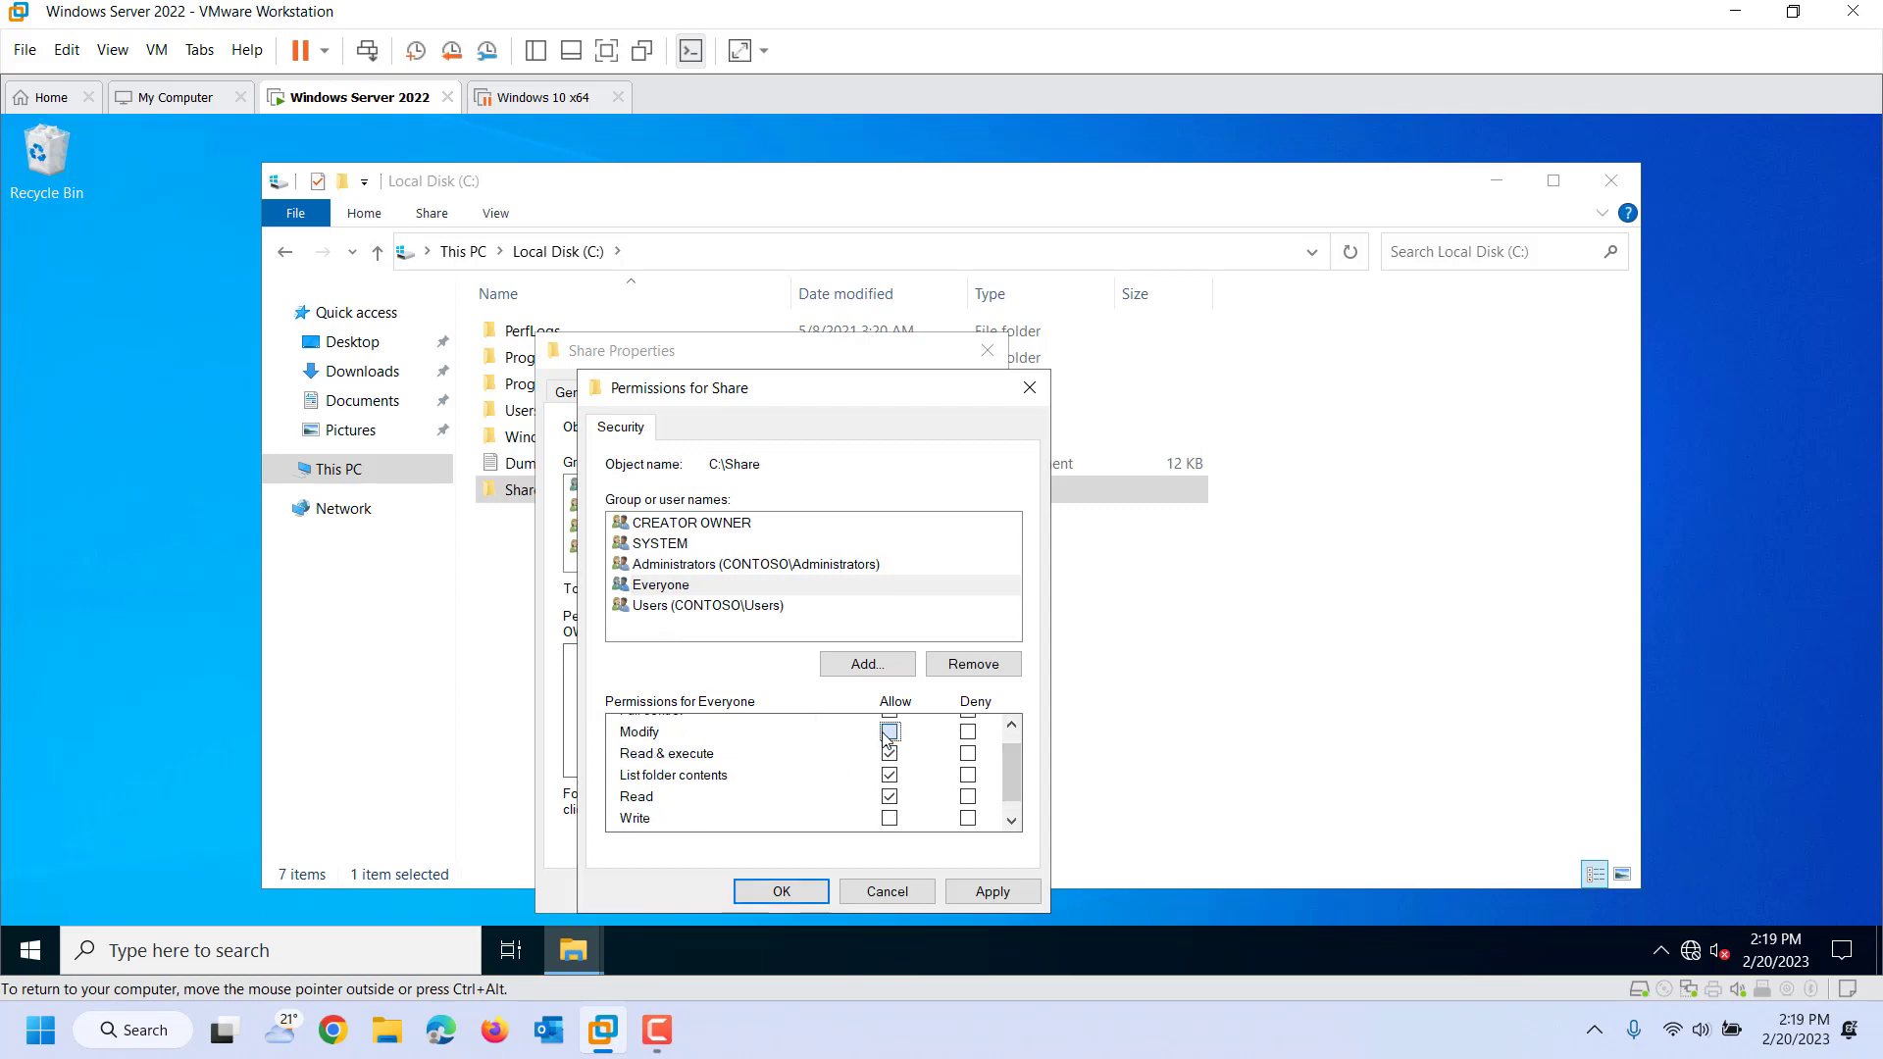
pyautogui.click(992, 892)
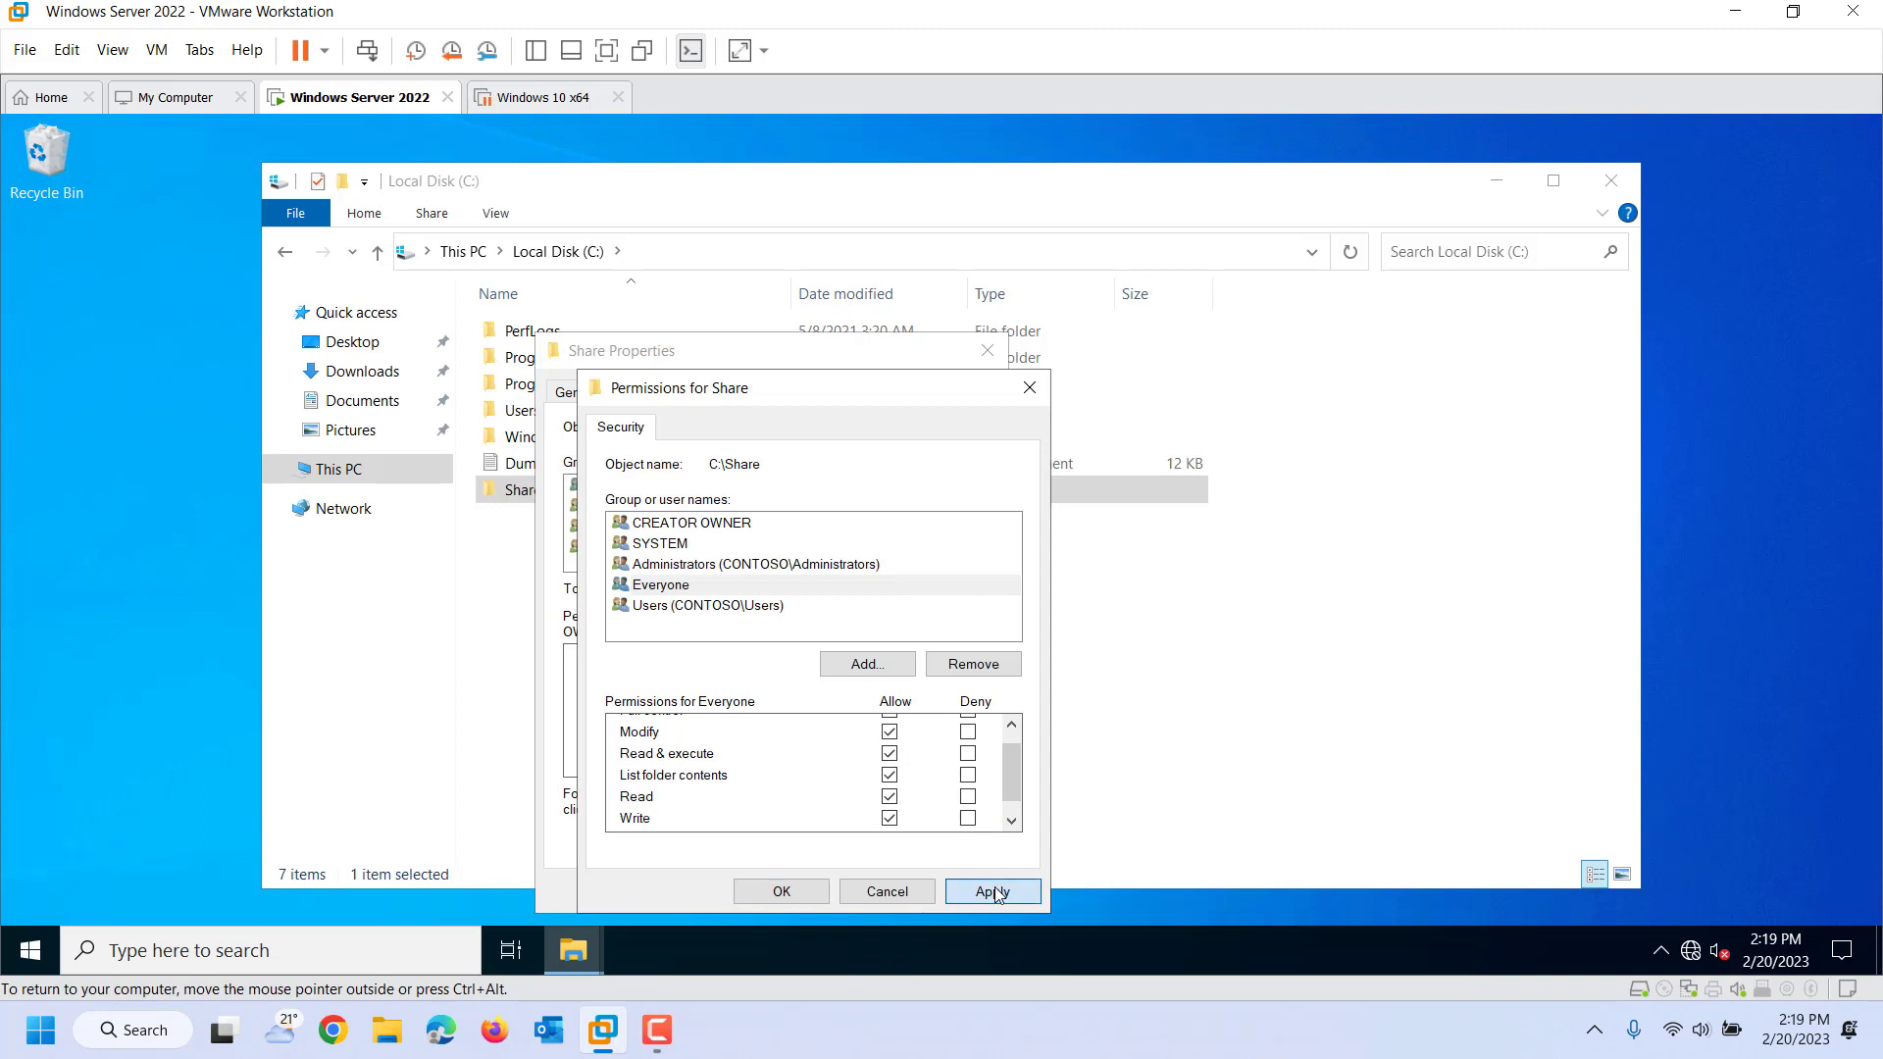
pyautogui.click(803, 897)
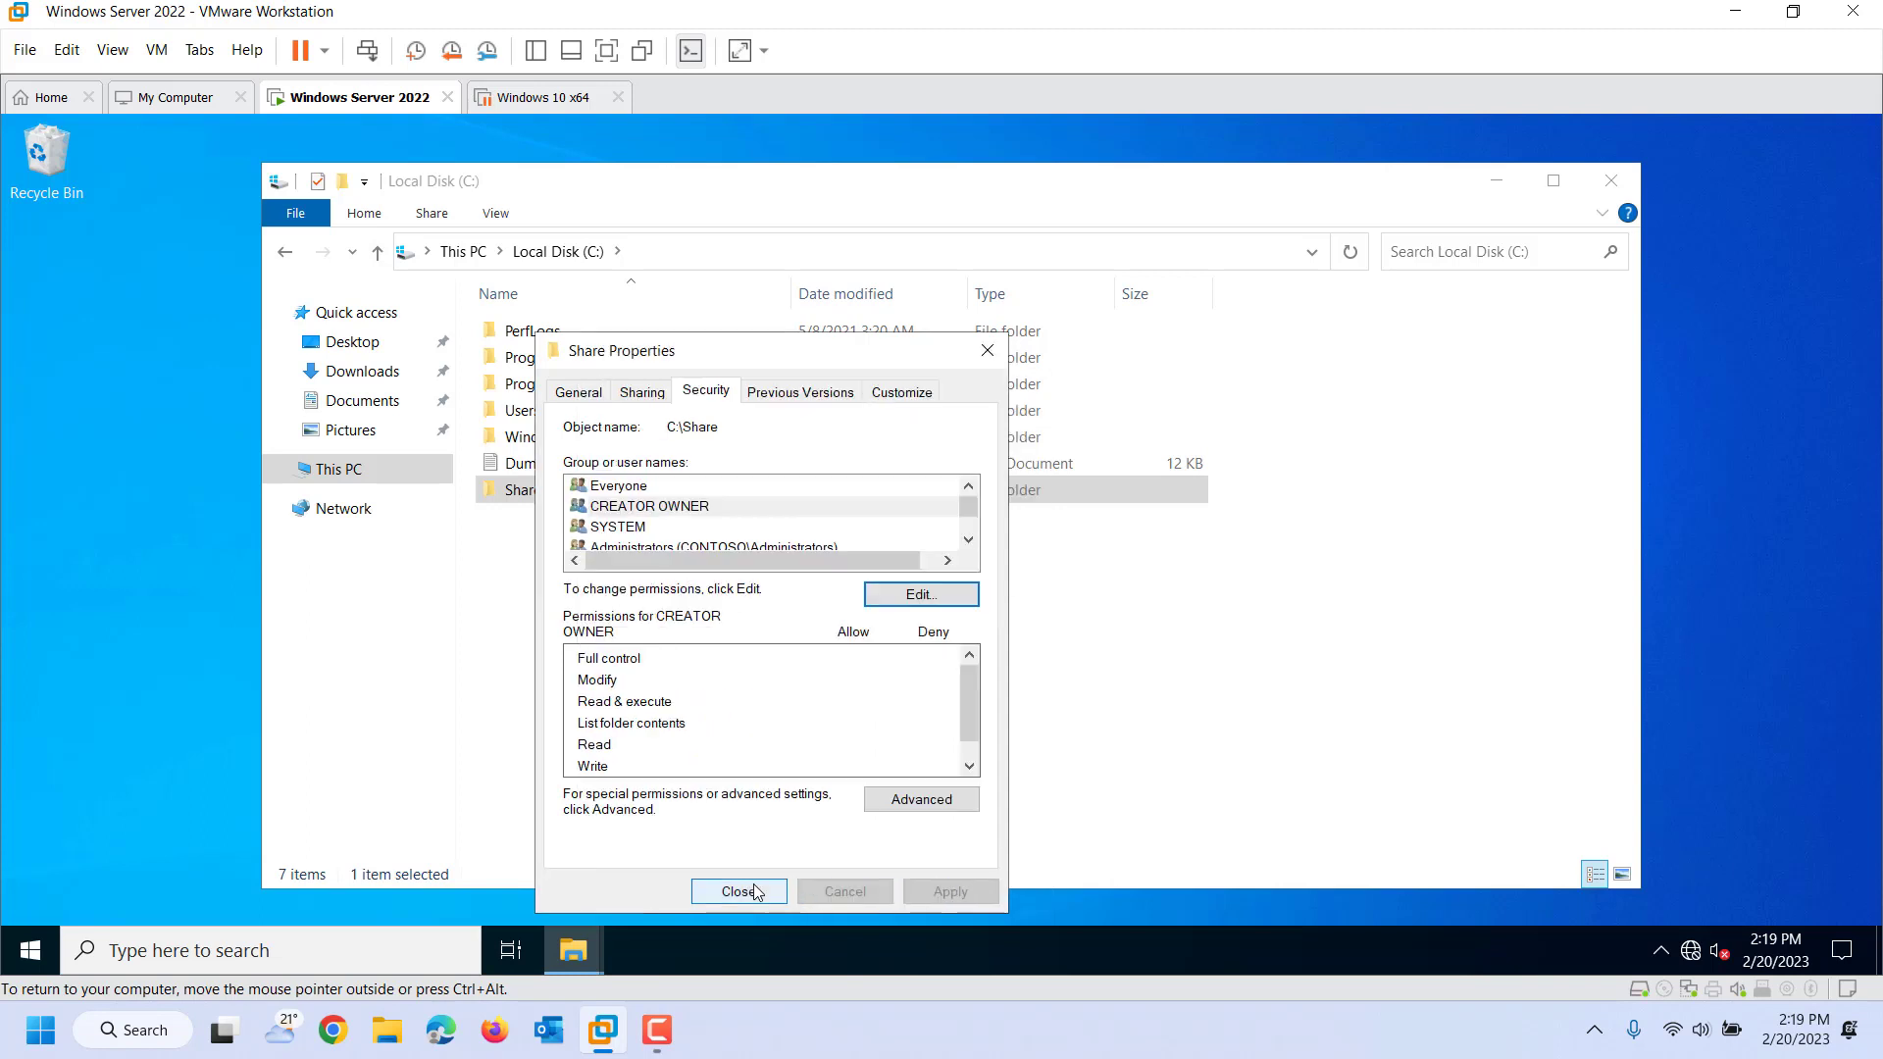
pyautogui.click(762, 893)
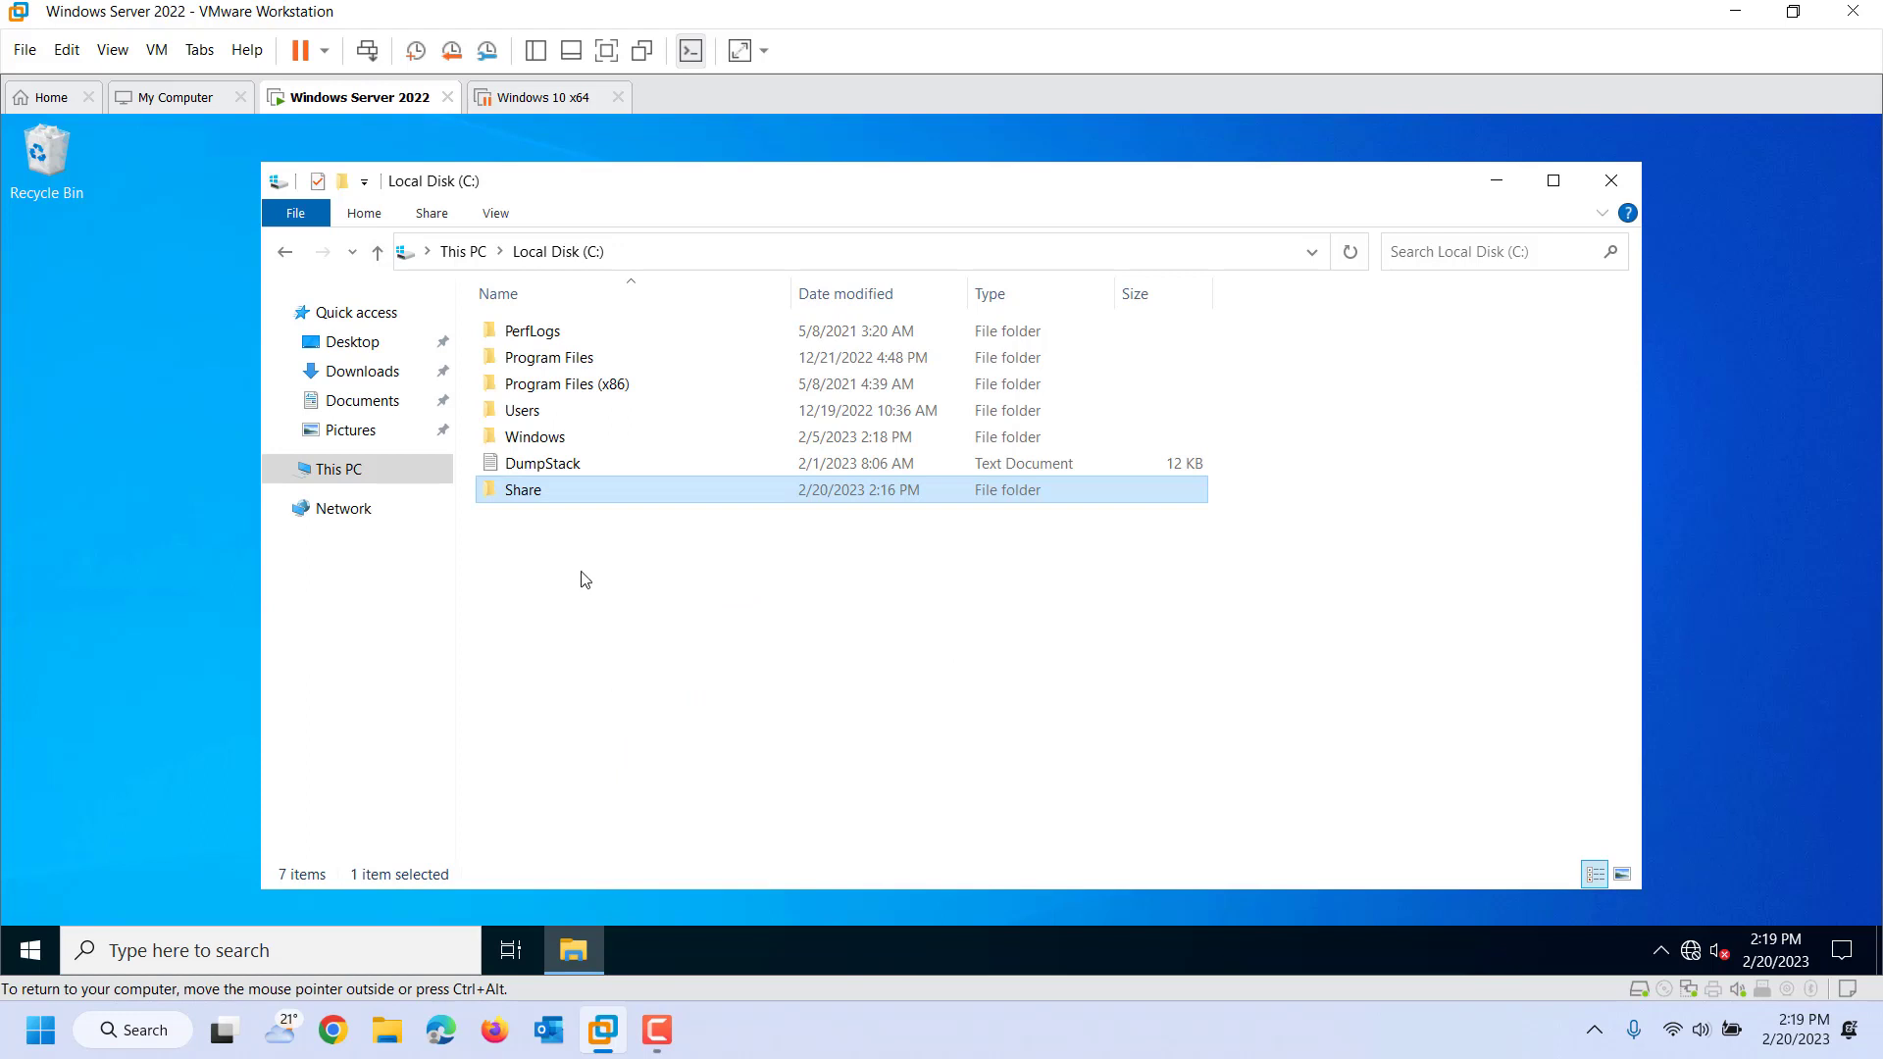
# Step: Examine the network path in the sharing properties of the C:\Share folder
pyautogui.rightClick(541, 493)
pyautogui.click(645, 896)
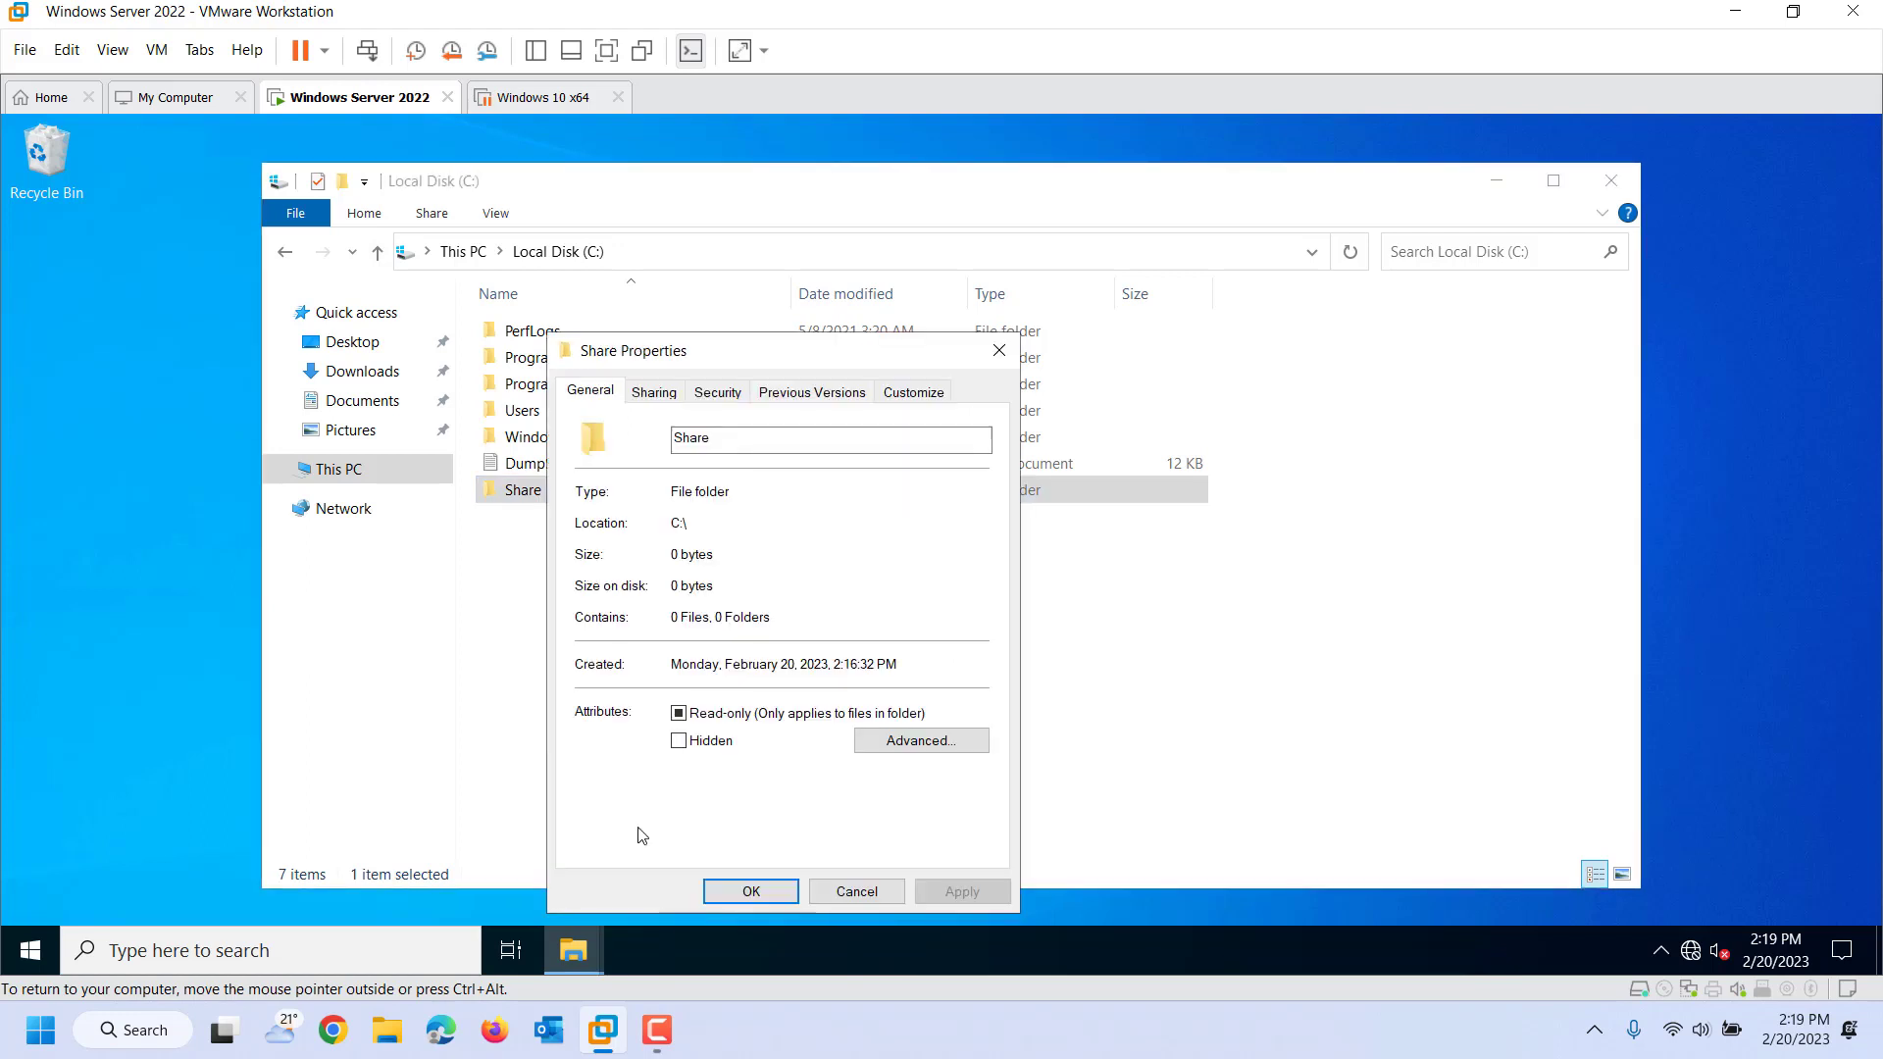
pyautogui.click(654, 390)
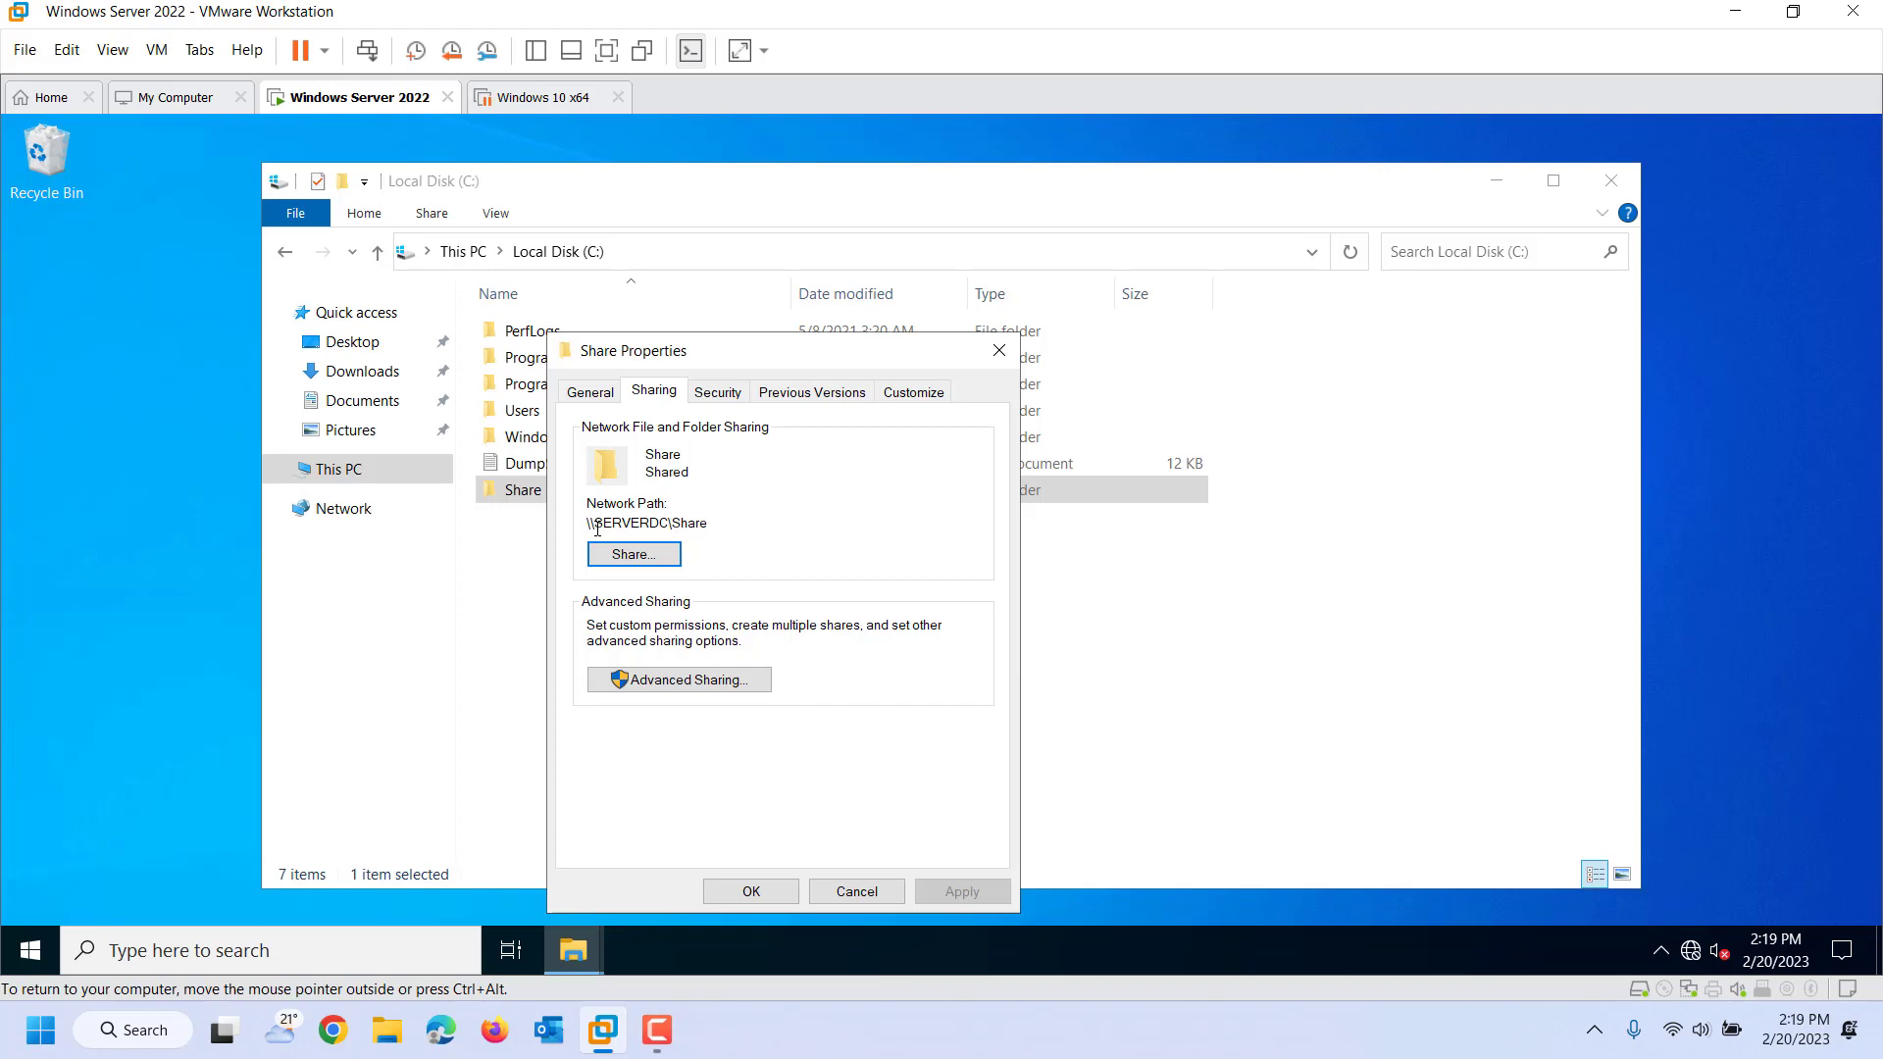
# Step: Open the shared folder through its network path \\serverdc\Share, check its contents and dismiss the window
pyautogui.moveTo(594, 524); pyautogui.dragTo(661, 518)
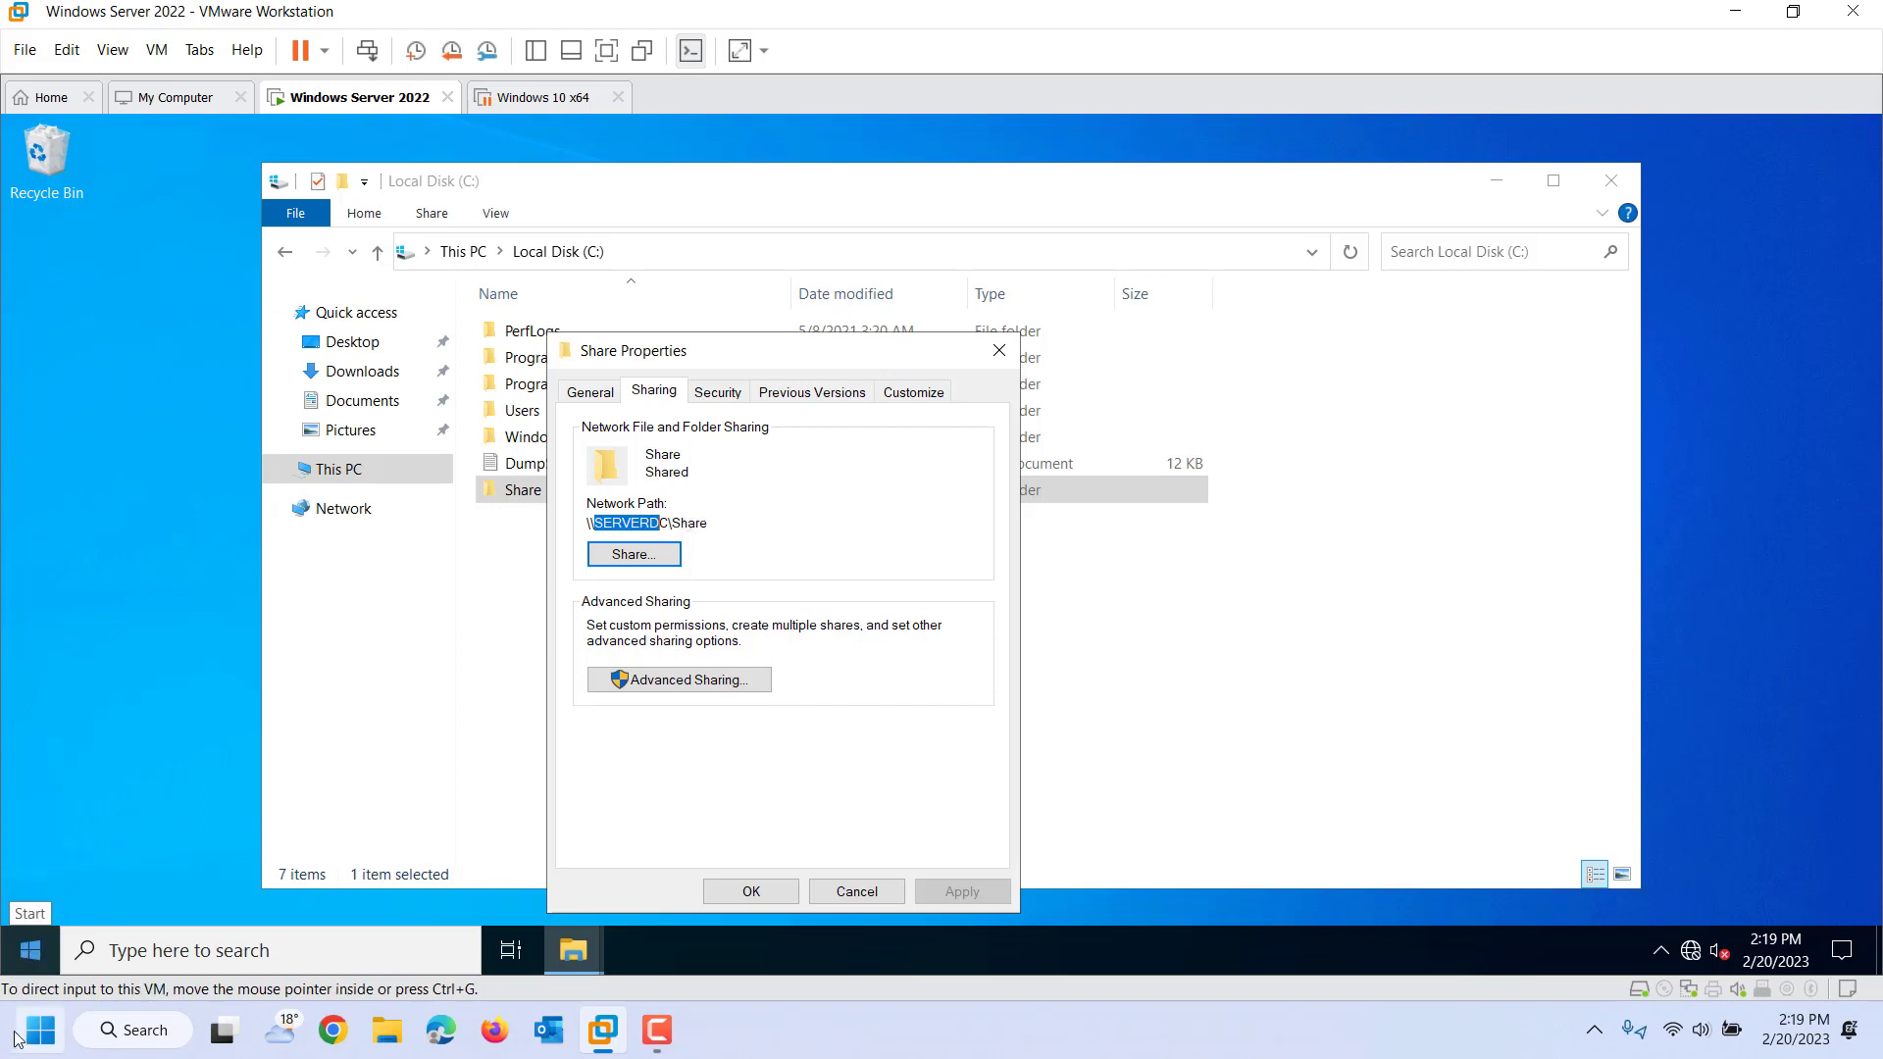
pyautogui.click(26, 958)
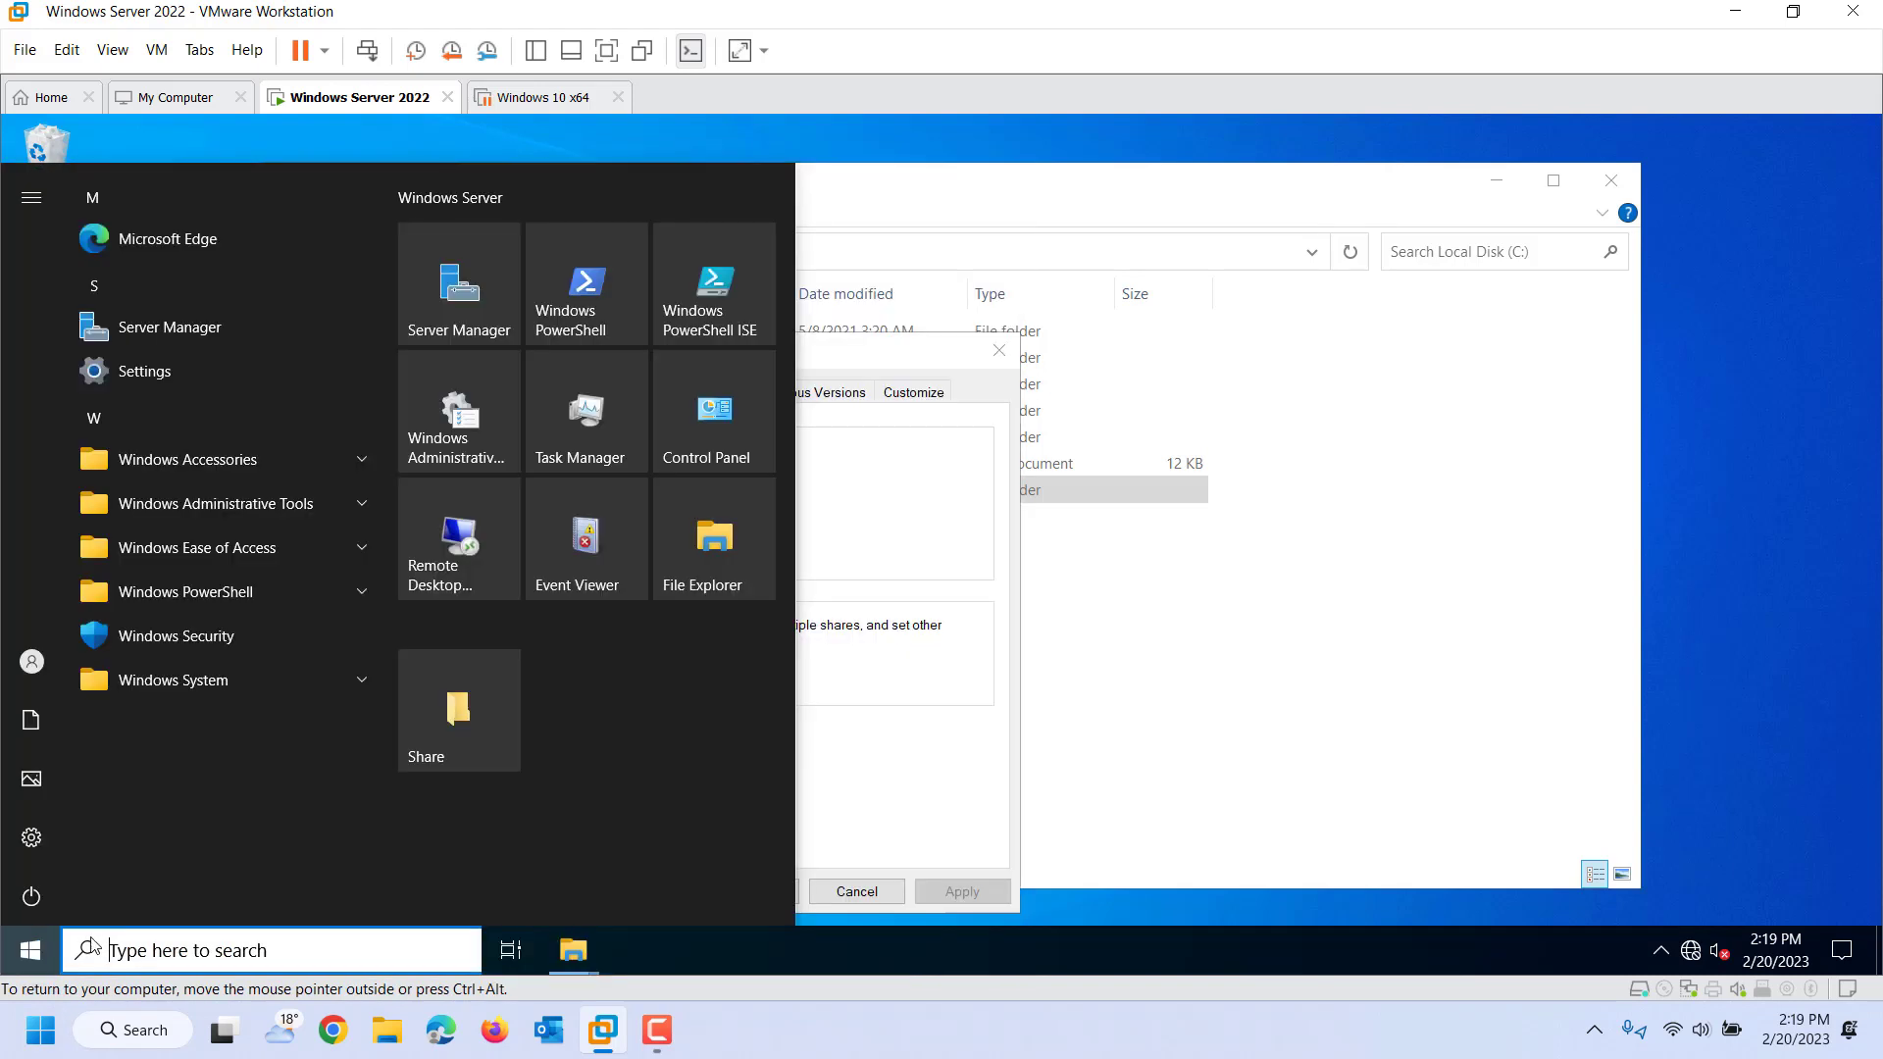
pyautogui.click(123, 943)
pyautogui.write('\\\\')
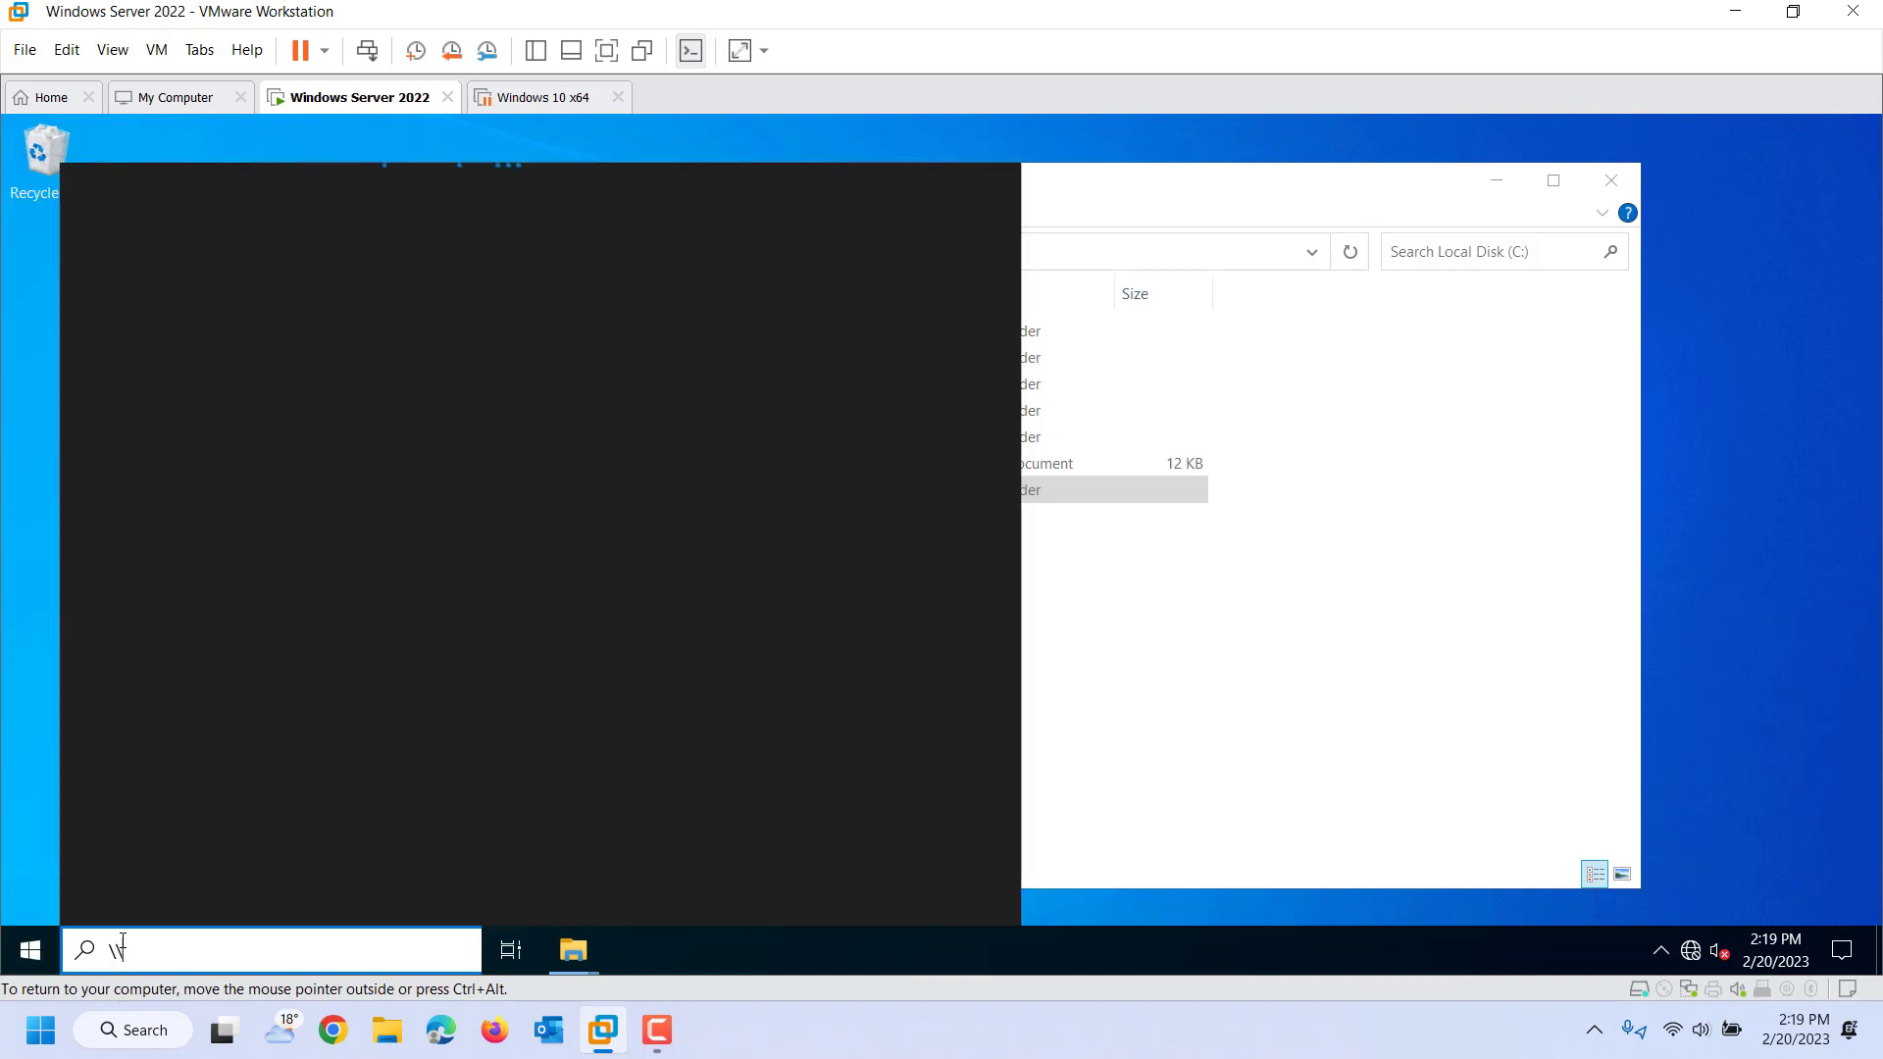
pyautogui.write('serverdc')
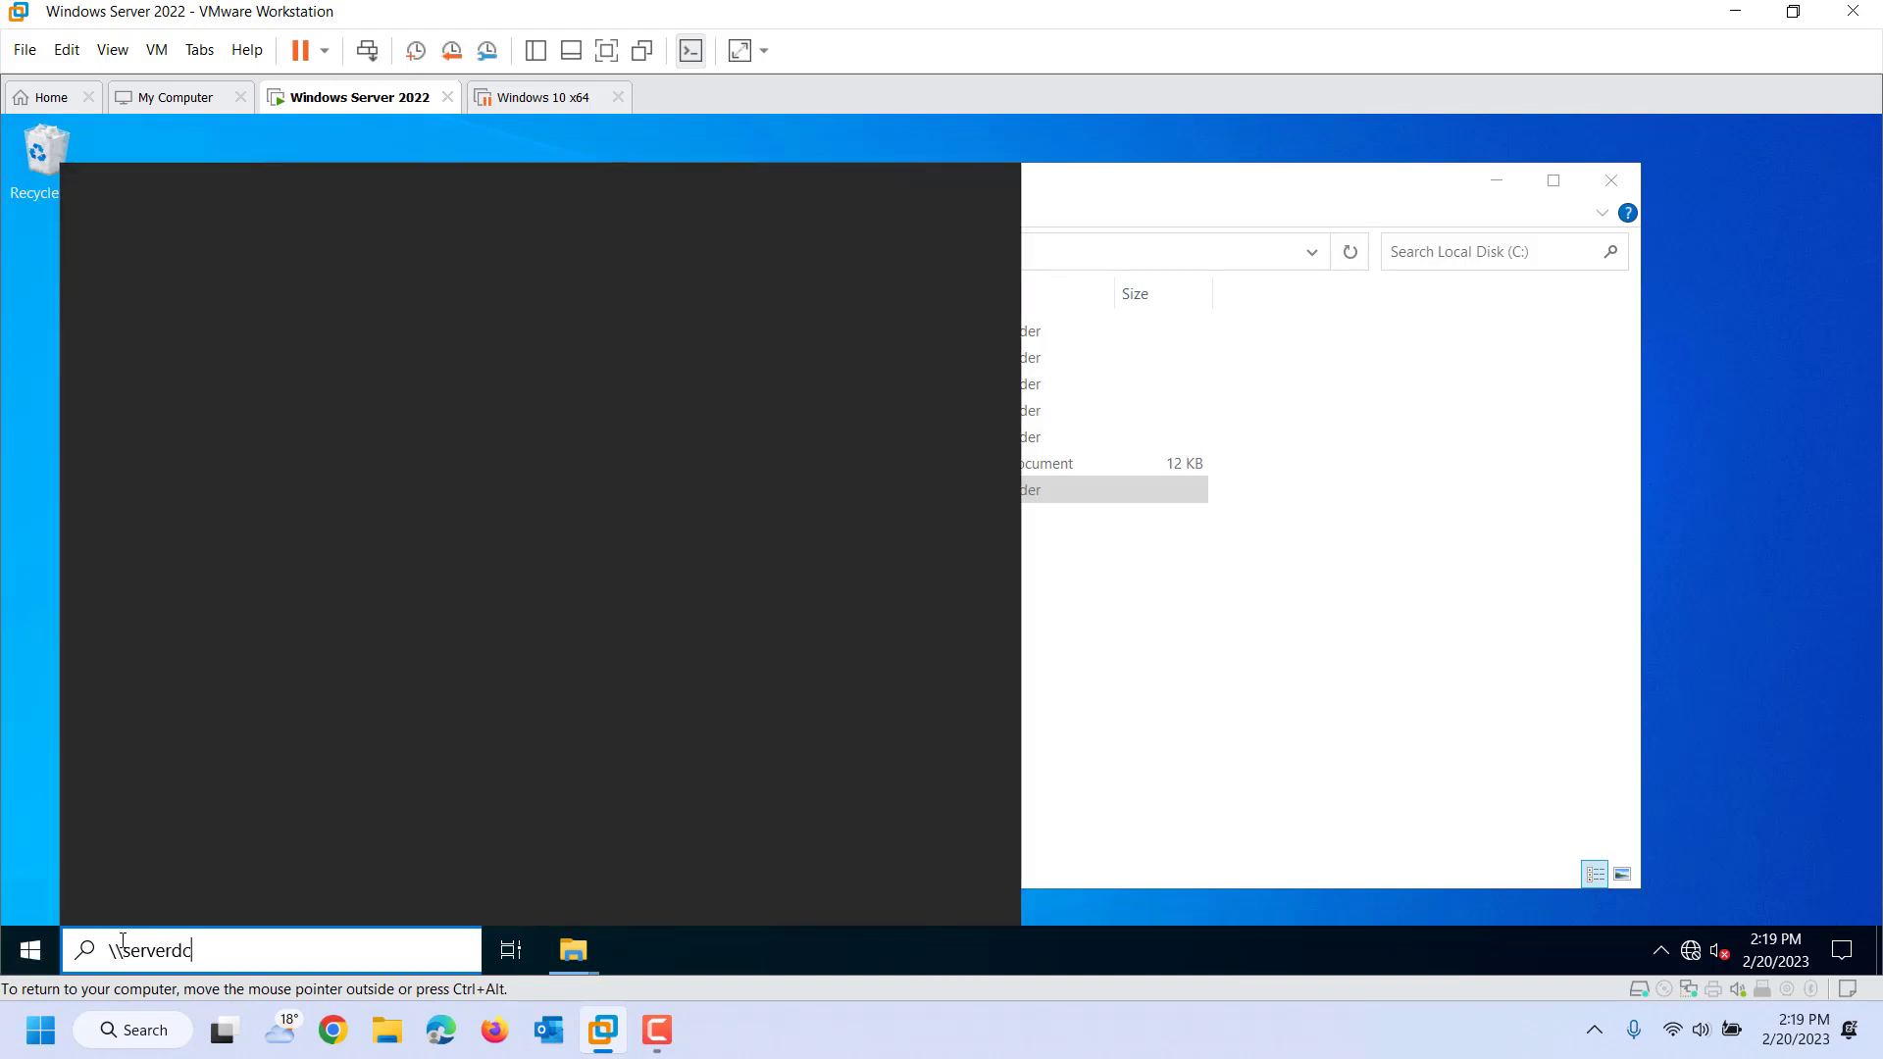
pyautogui.write('\\')
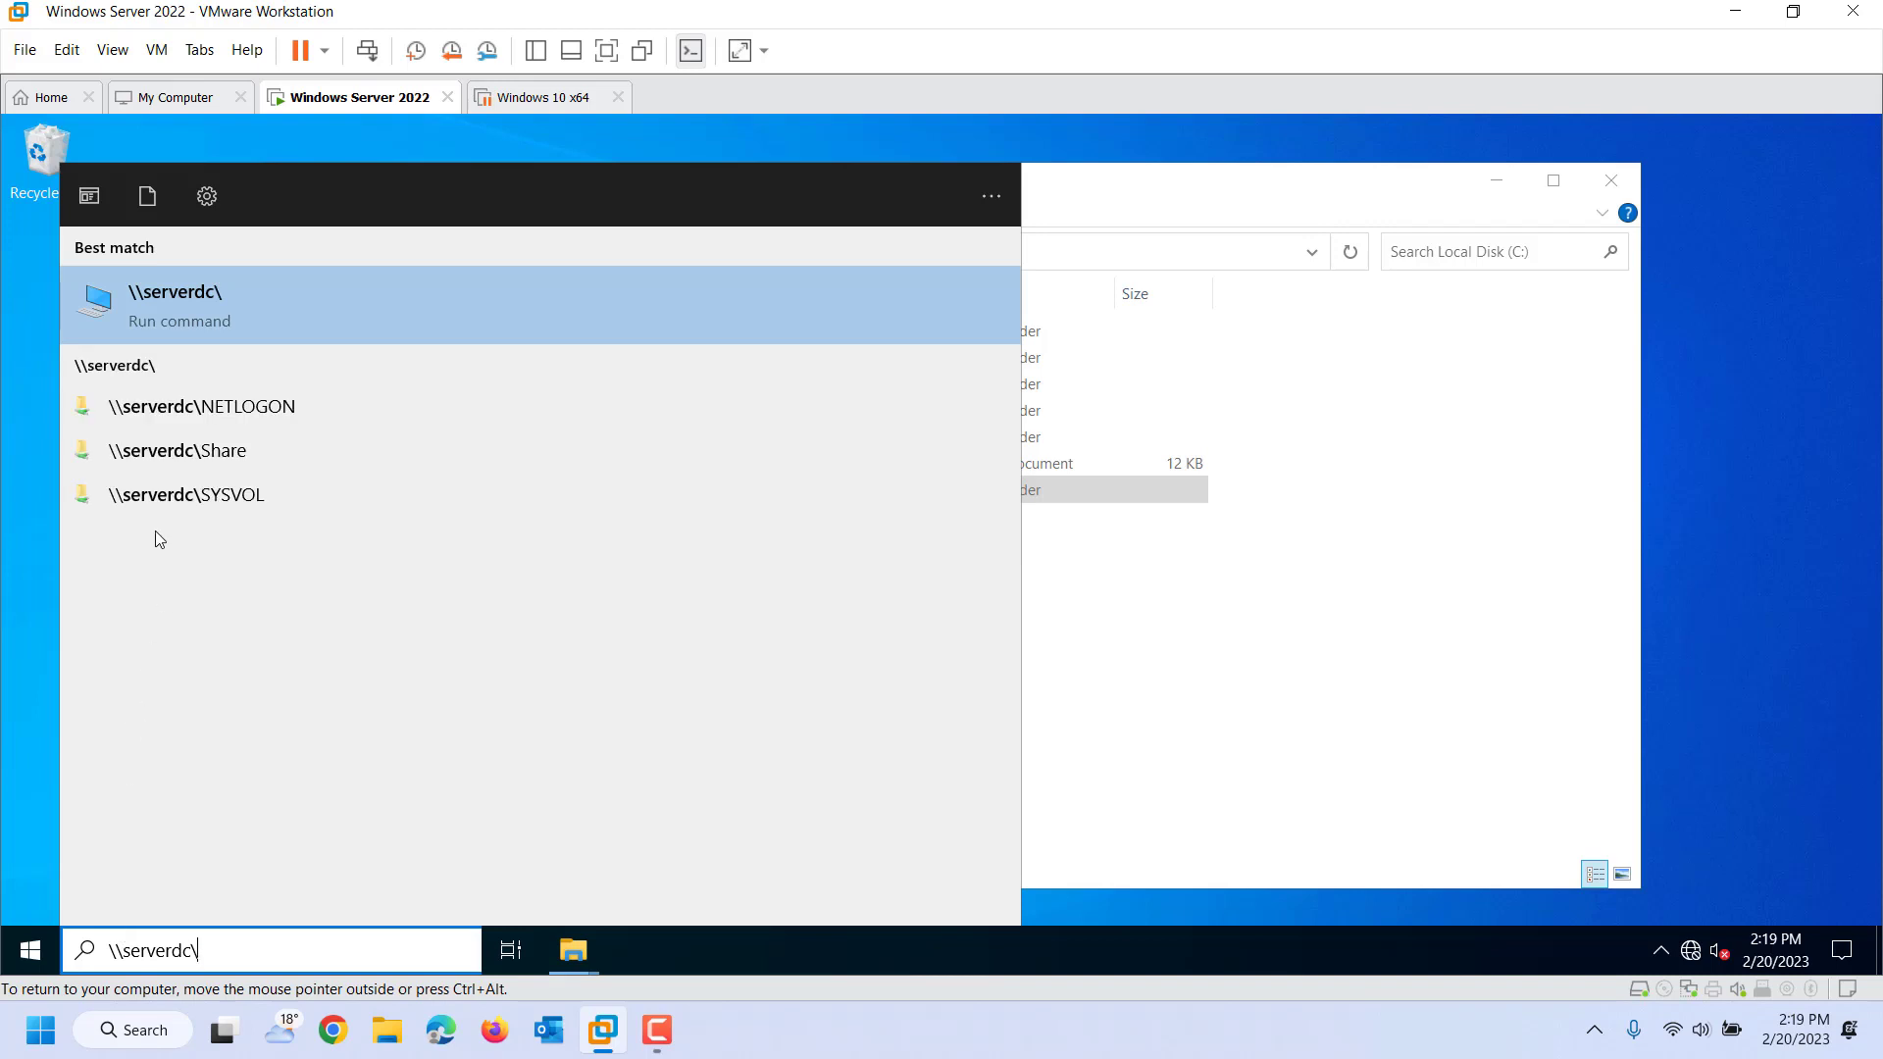
pyautogui.click(171, 462)
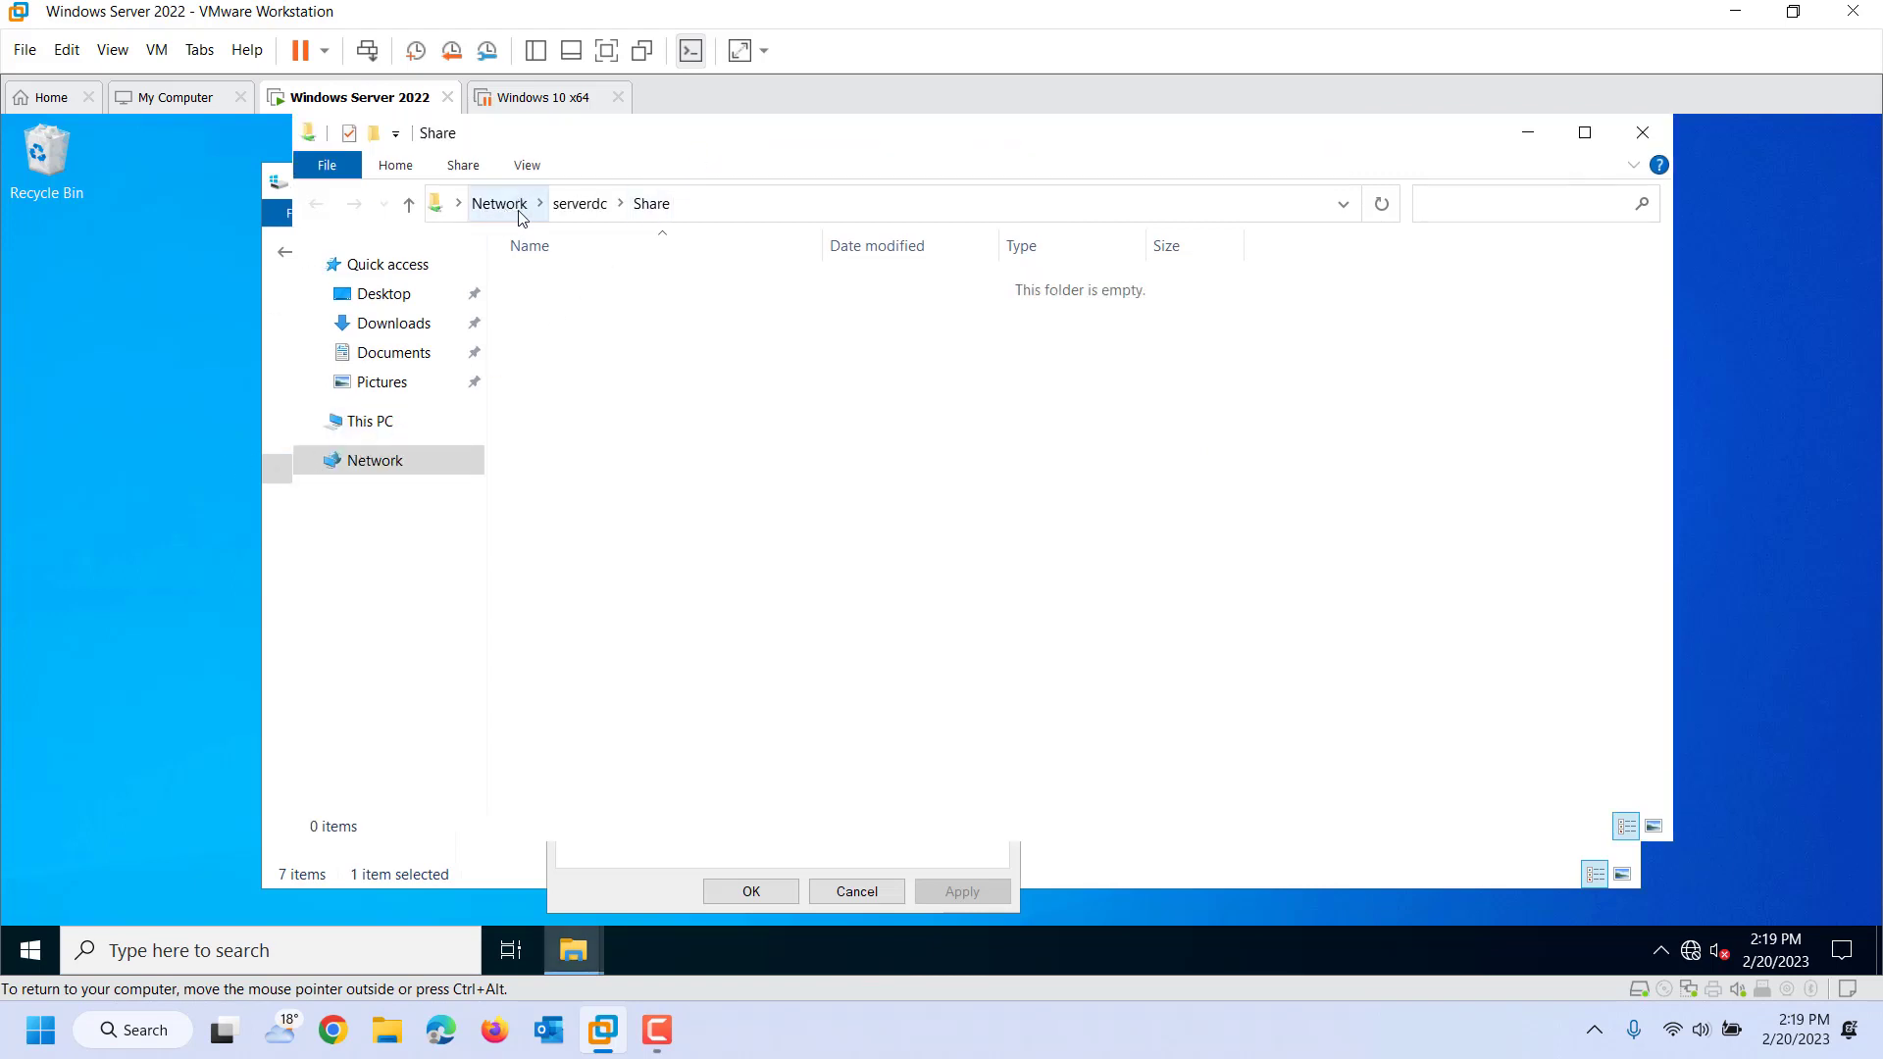
pyautogui.moveTo(693, 147); pyautogui.dragTo(900, 235)
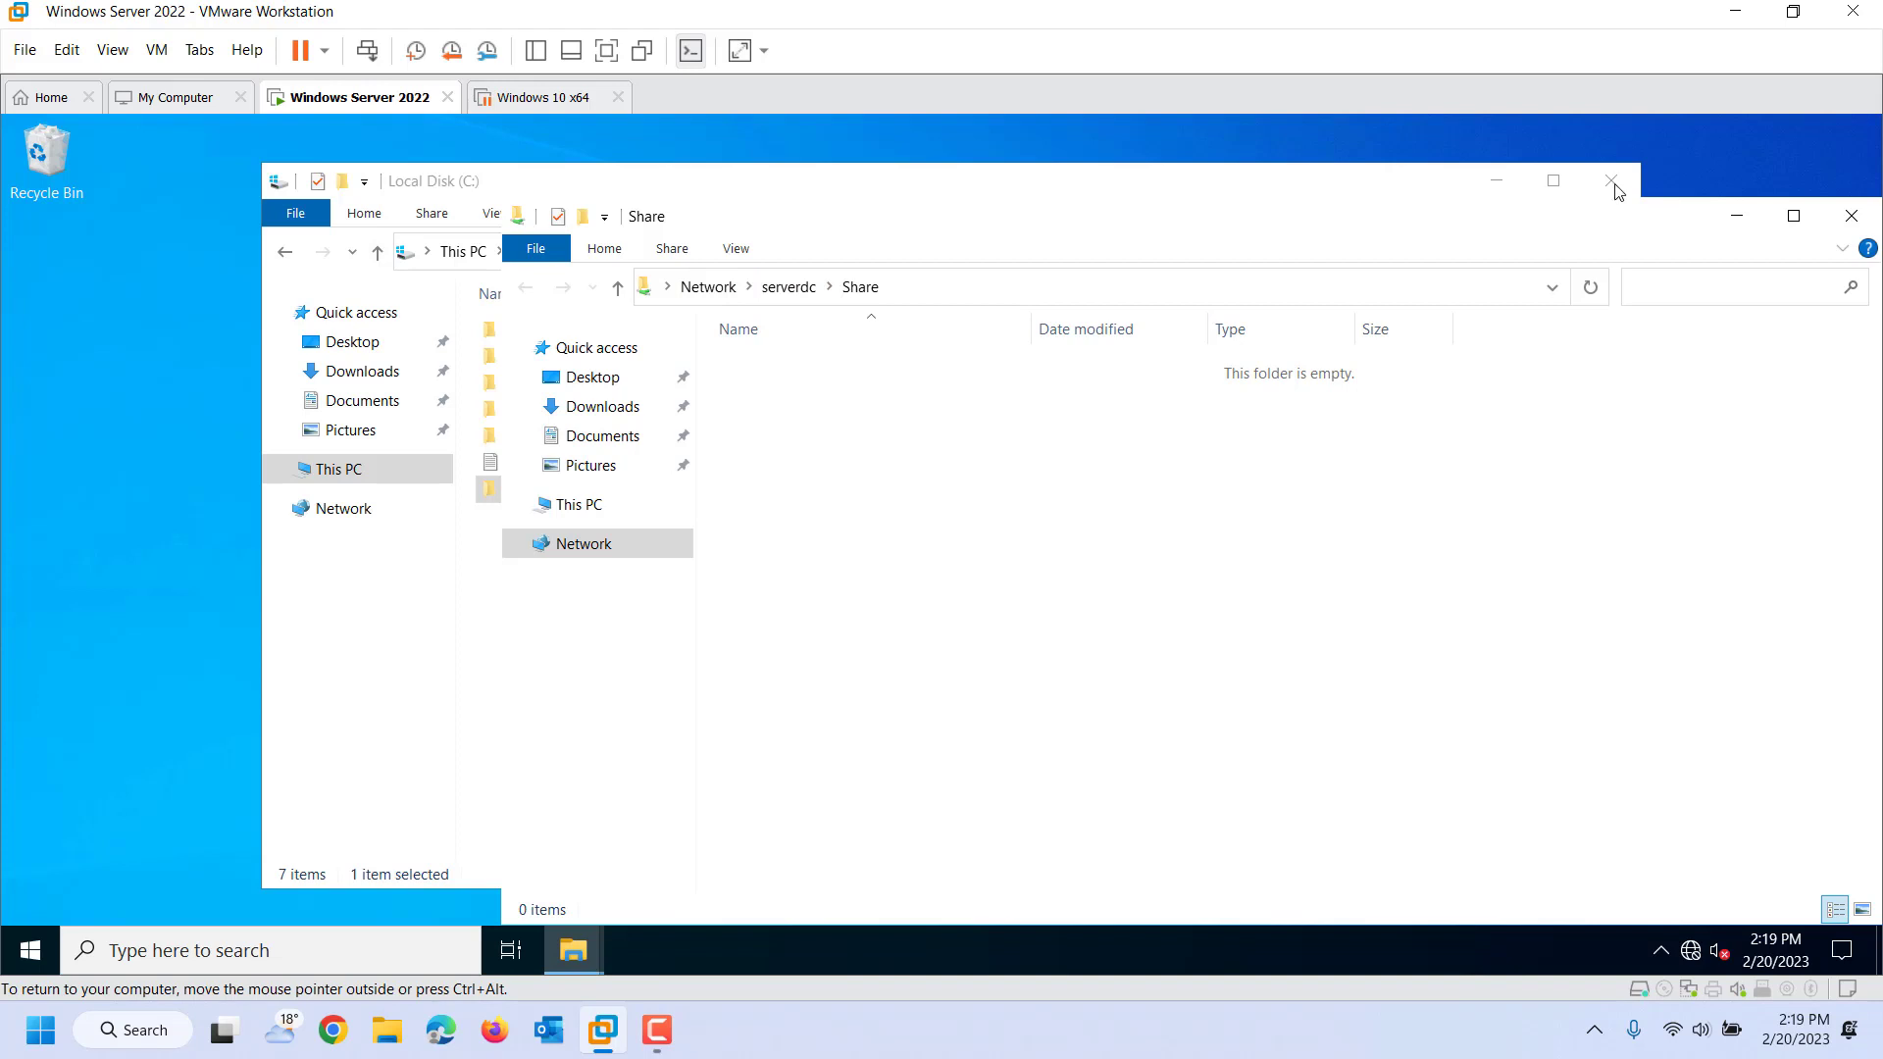
pyautogui.click(1745, 220)
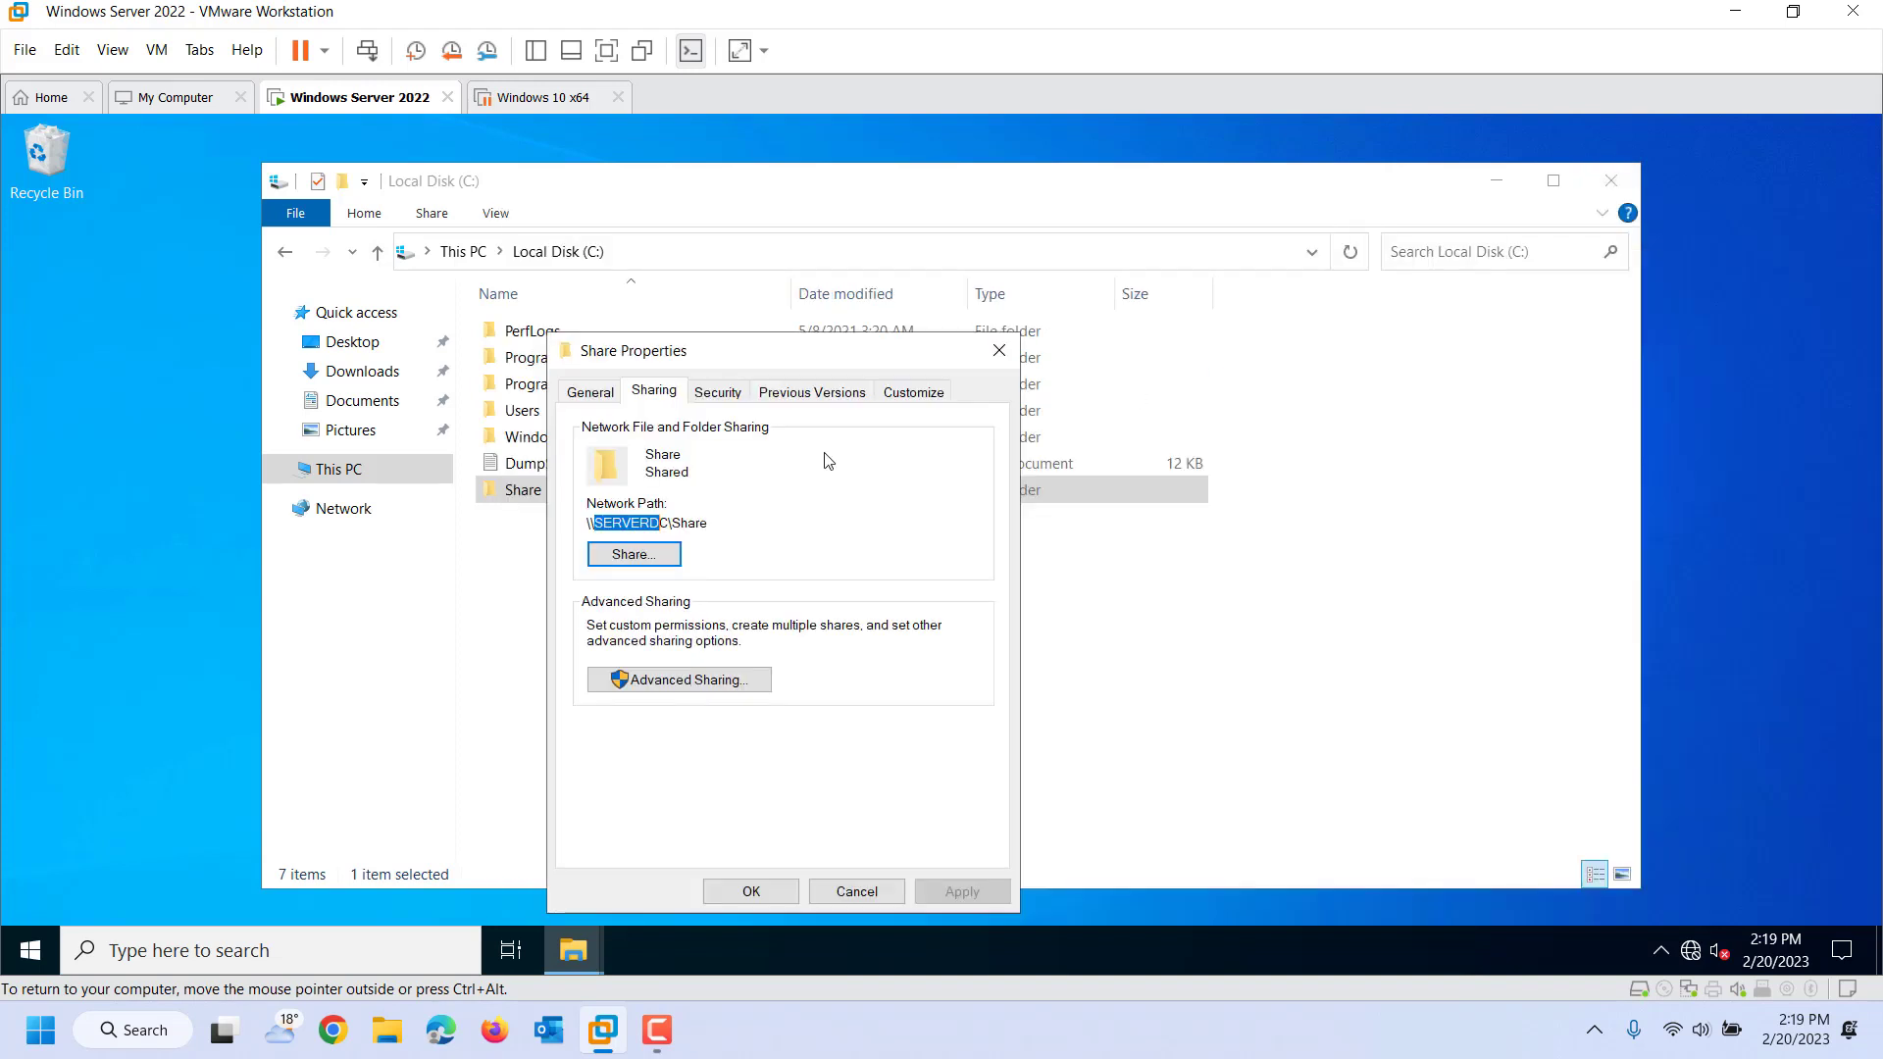
# Step: Check the contents of the local C:\Share folder and examine the Everyone permissions in its security properties
pyautogui.click(838, 892)
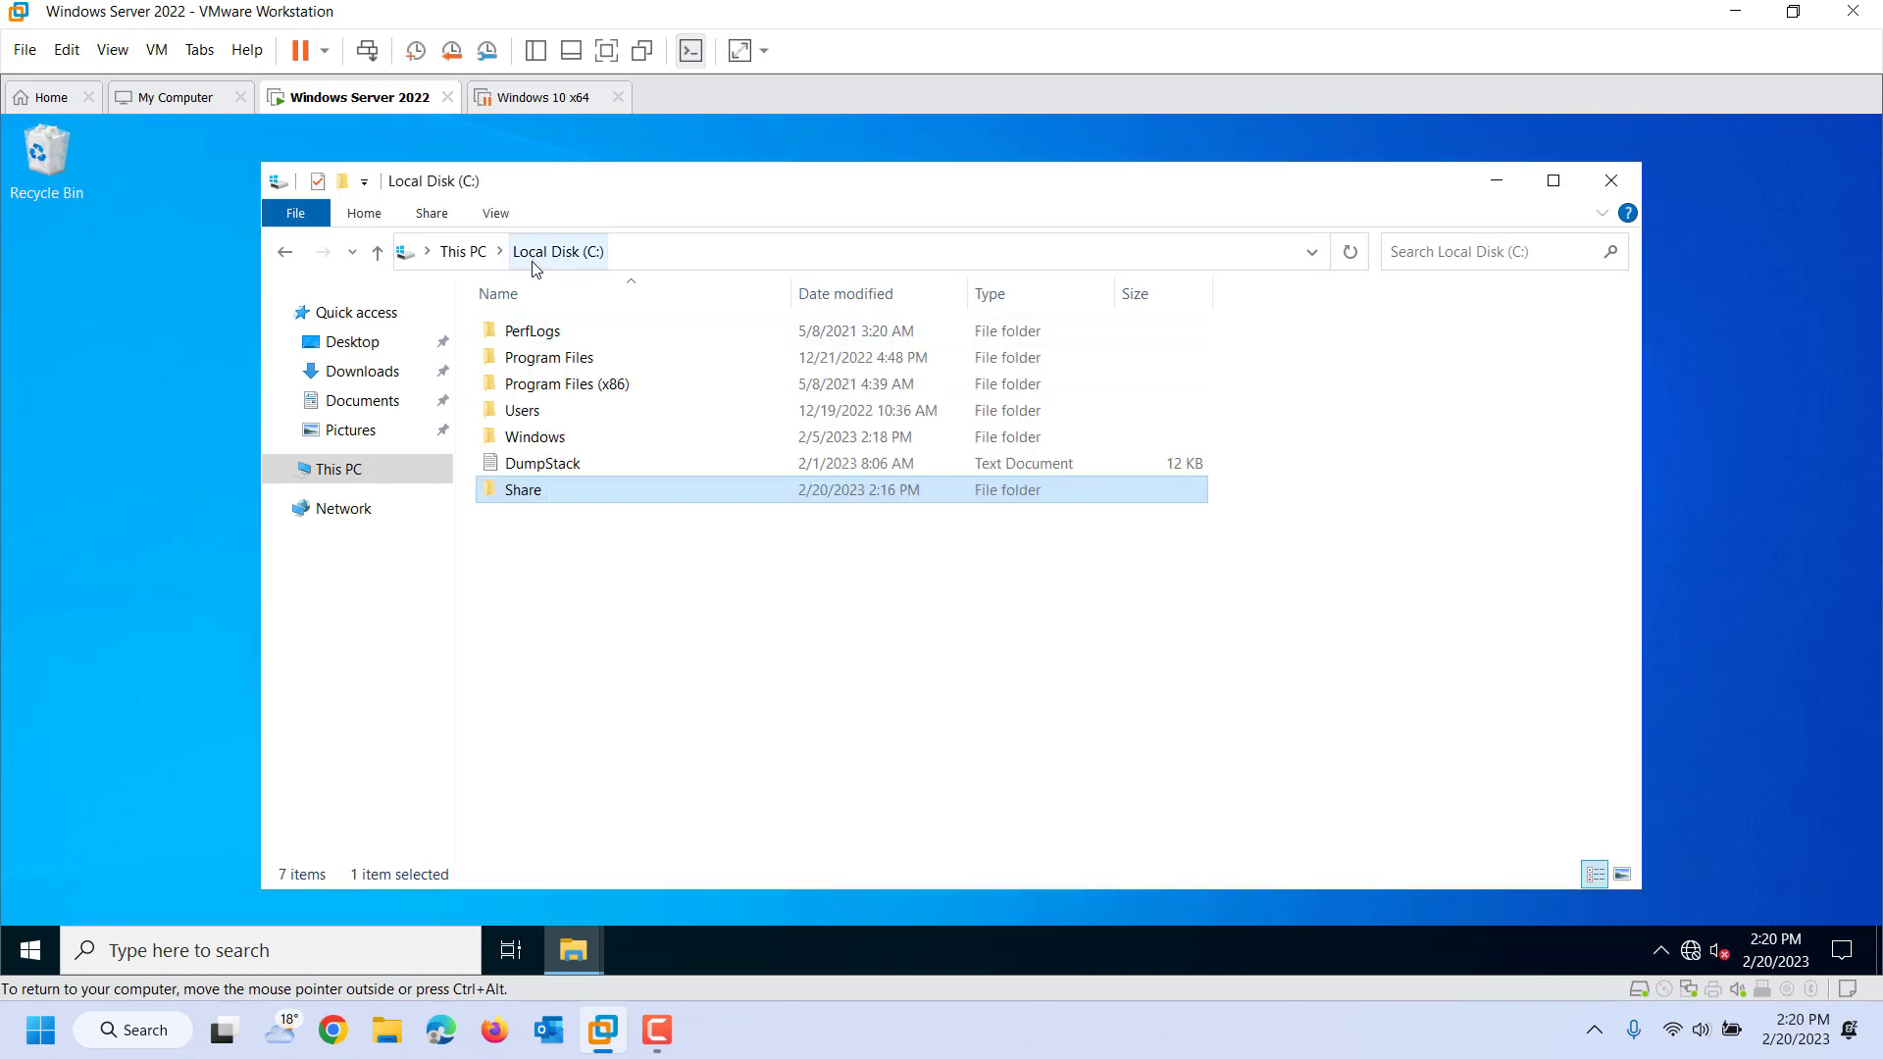
pyautogui.doubleClick(538, 490)
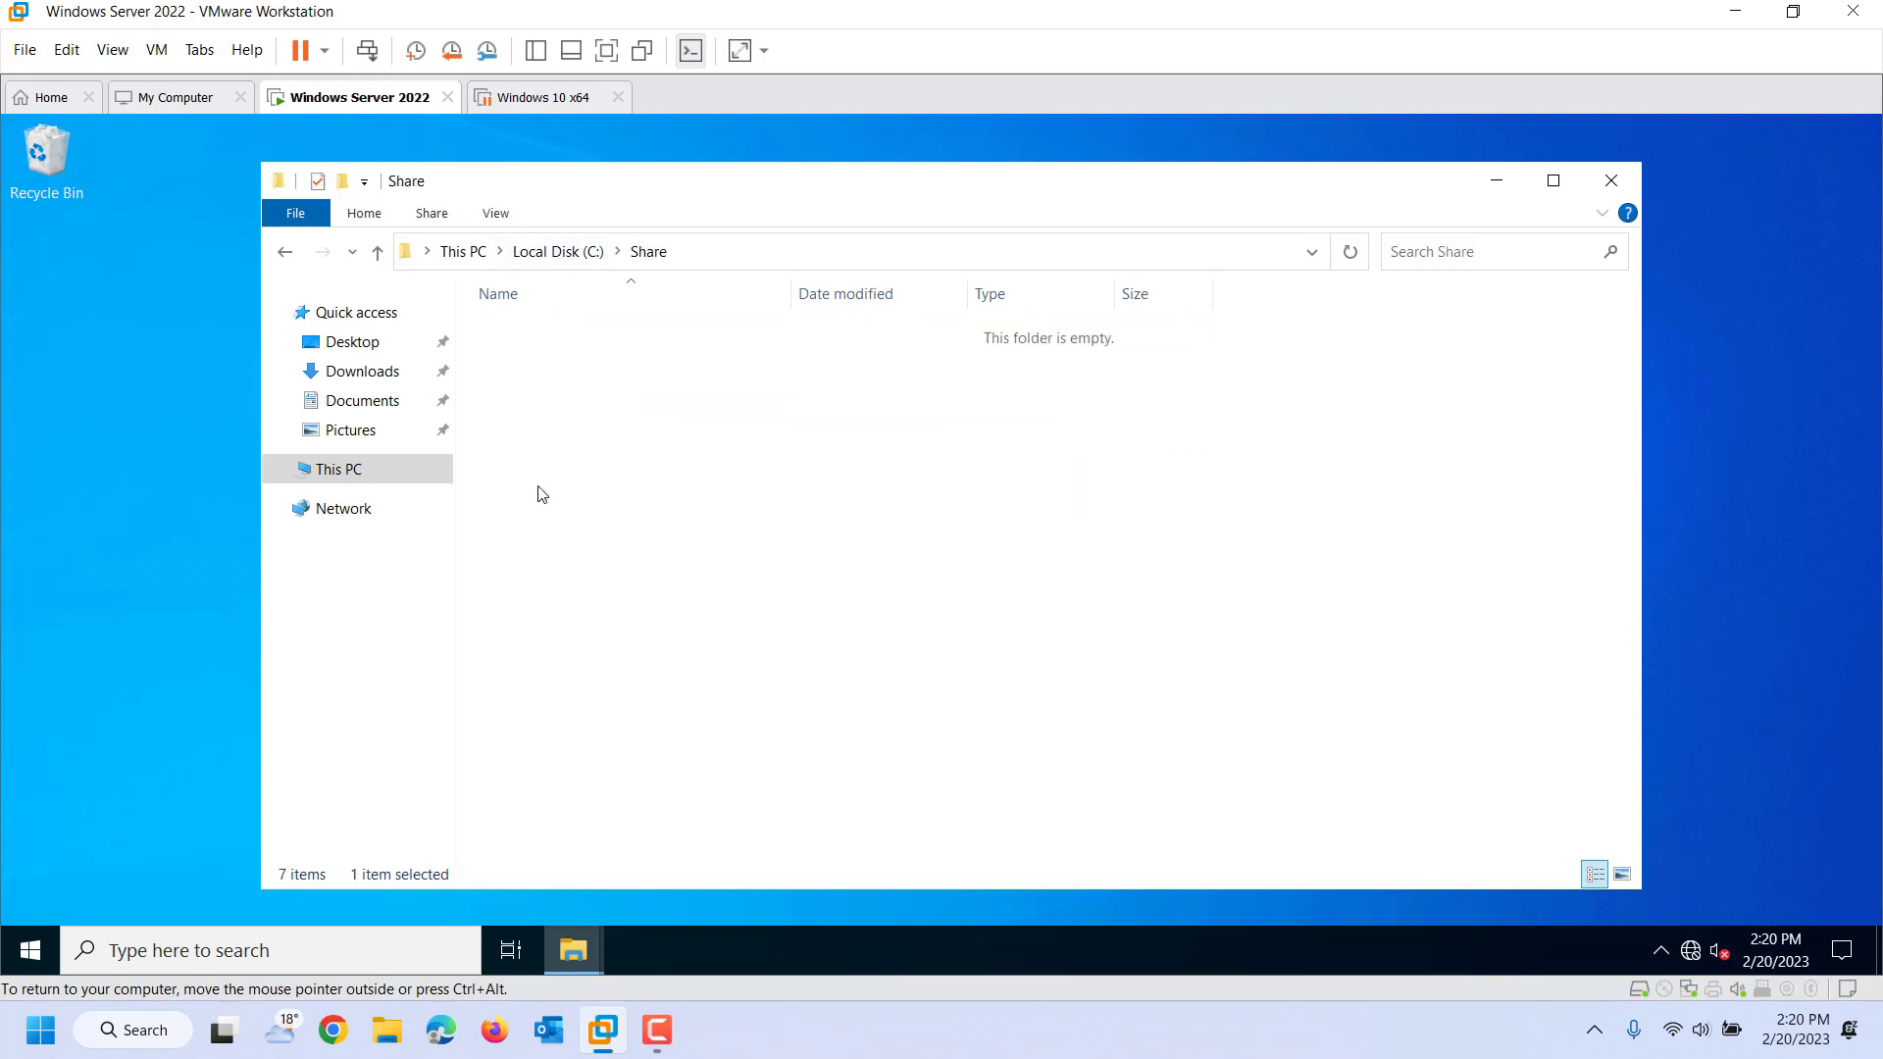
pyautogui.click(377, 253)
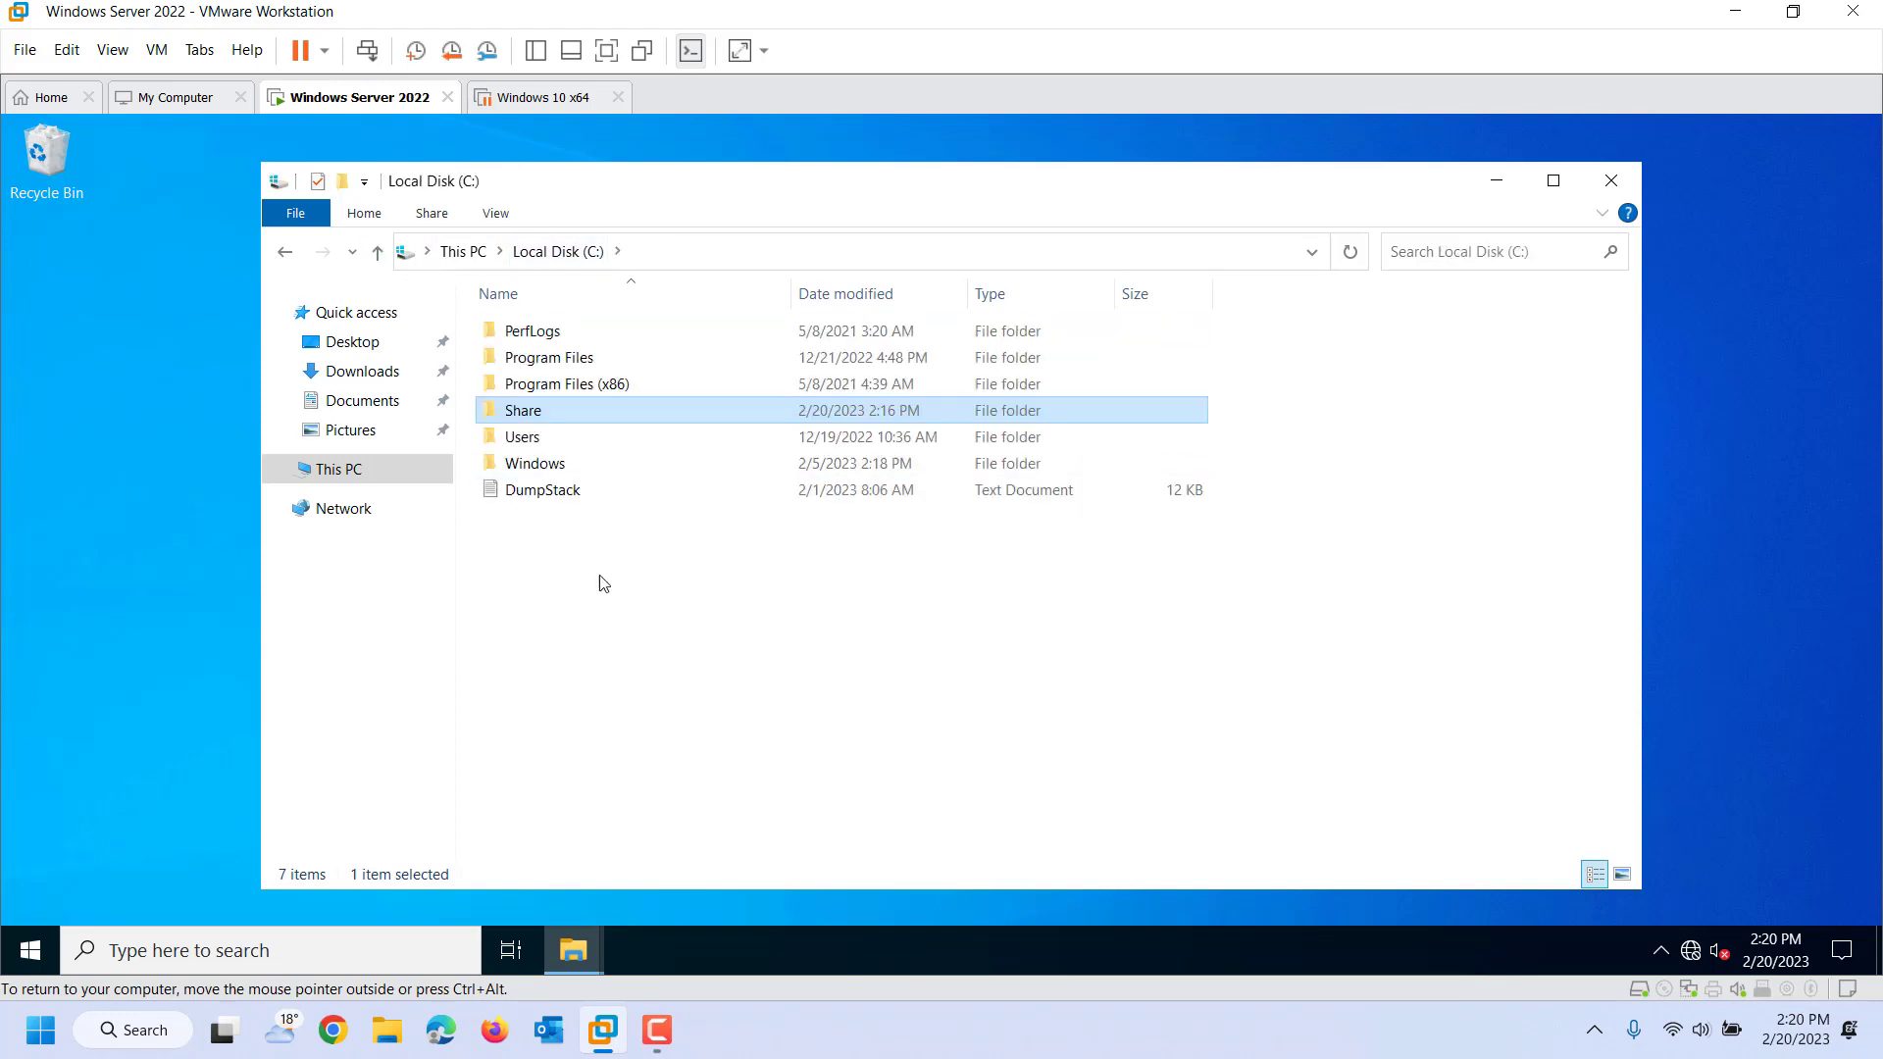
pyautogui.rightClick(529, 419)
pyautogui.click(654, 839)
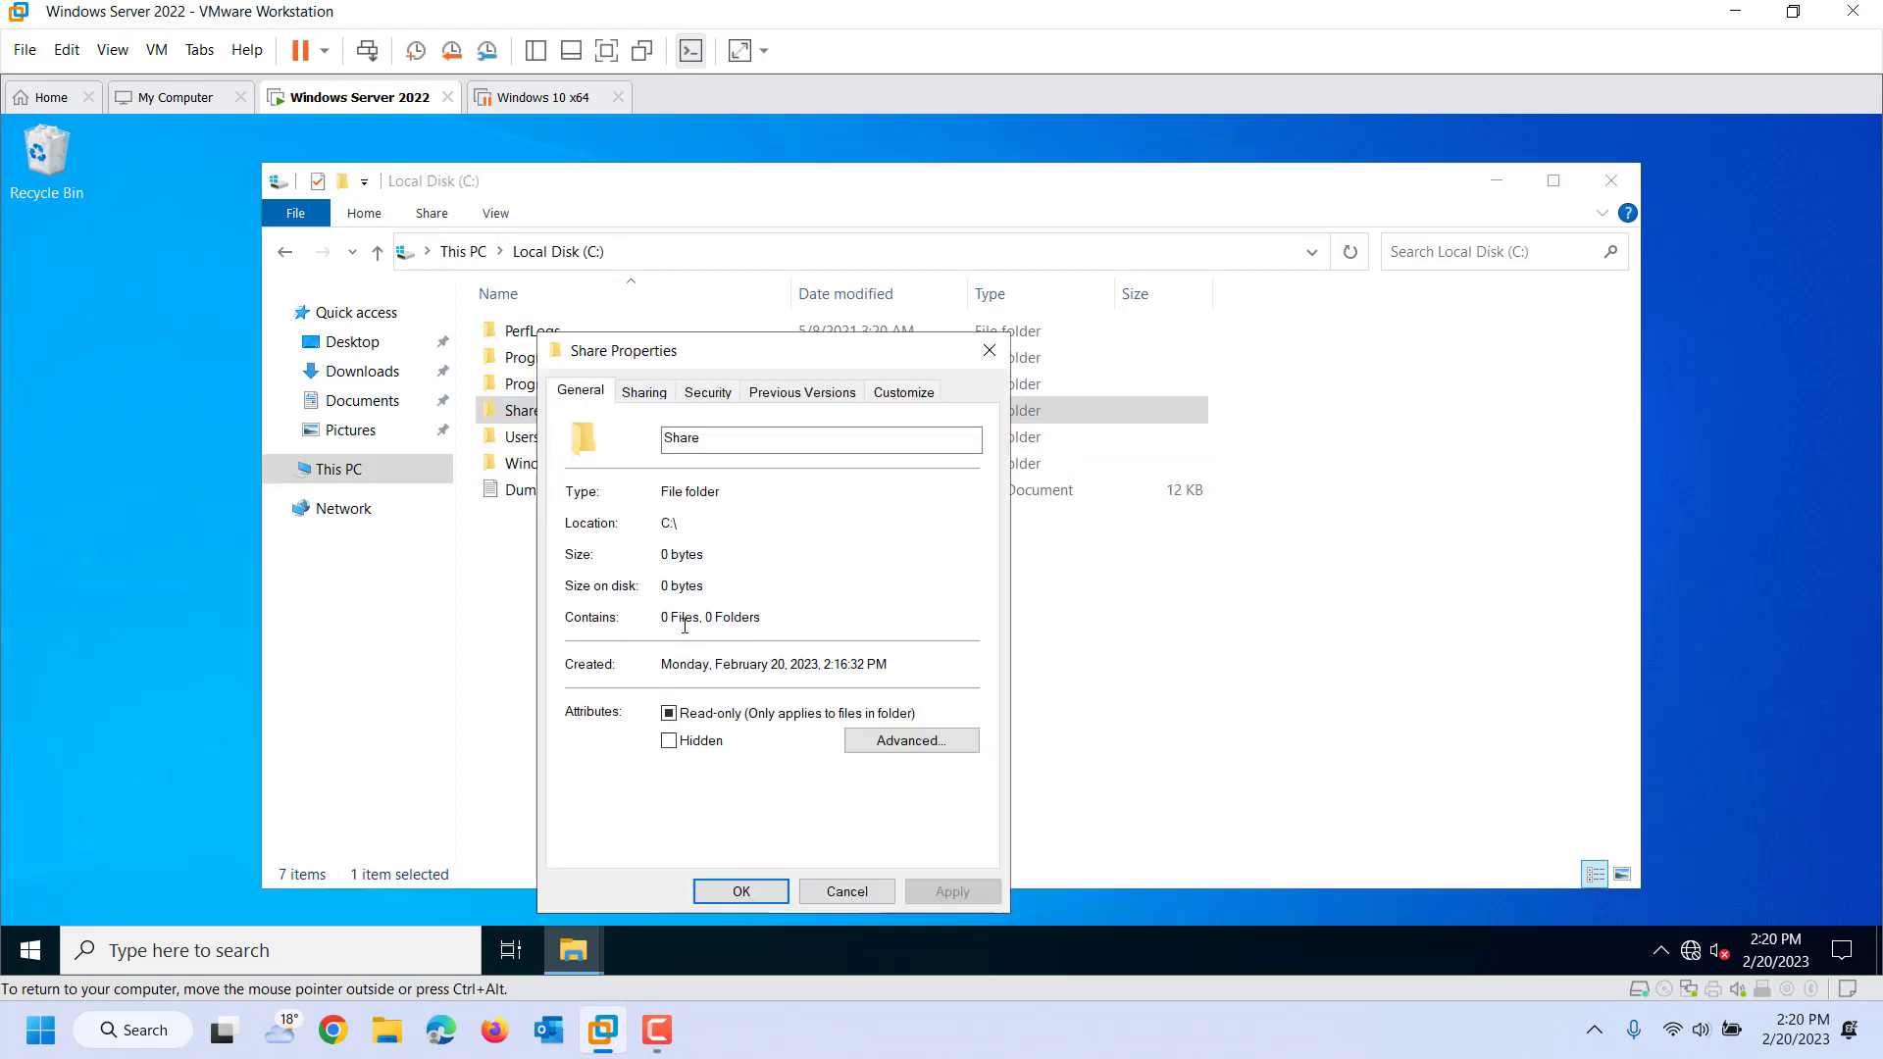
pyautogui.click(717, 397)
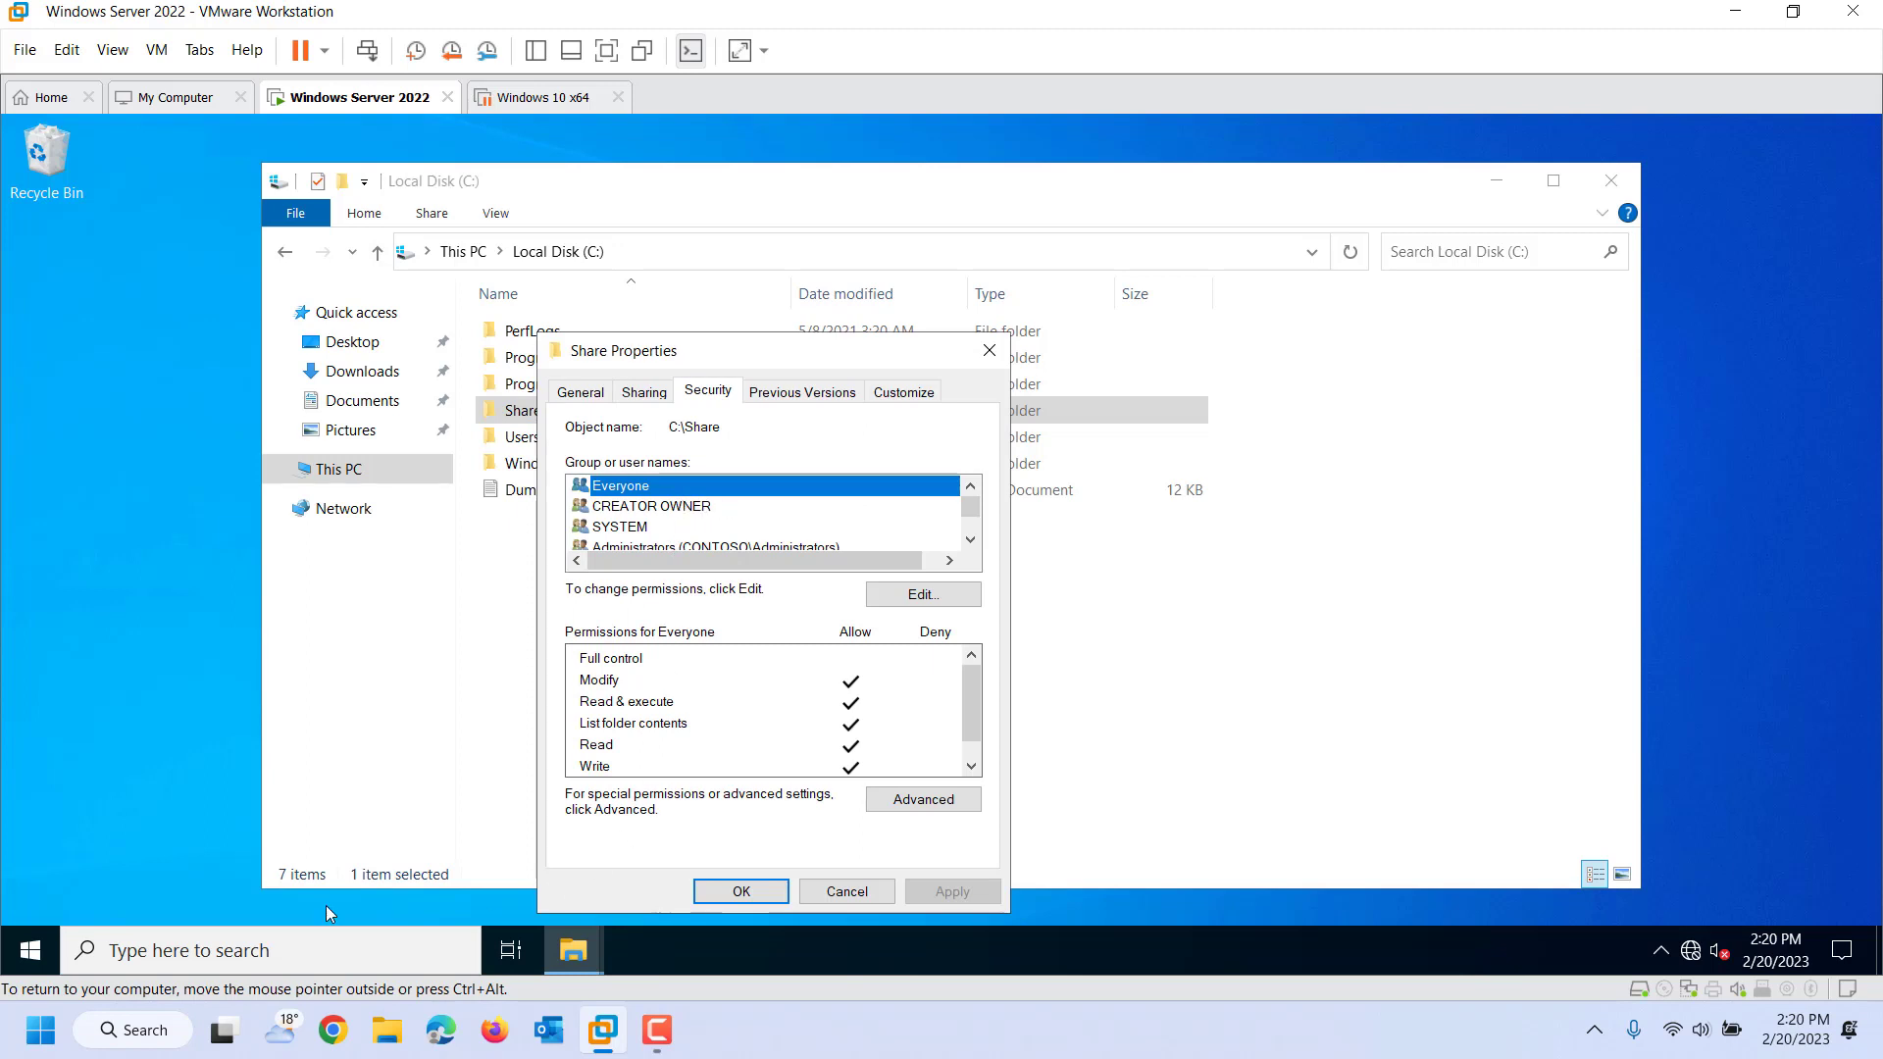
# Step: Open the network path \\serverdc\share from the server's search
pyautogui.click(30, 959)
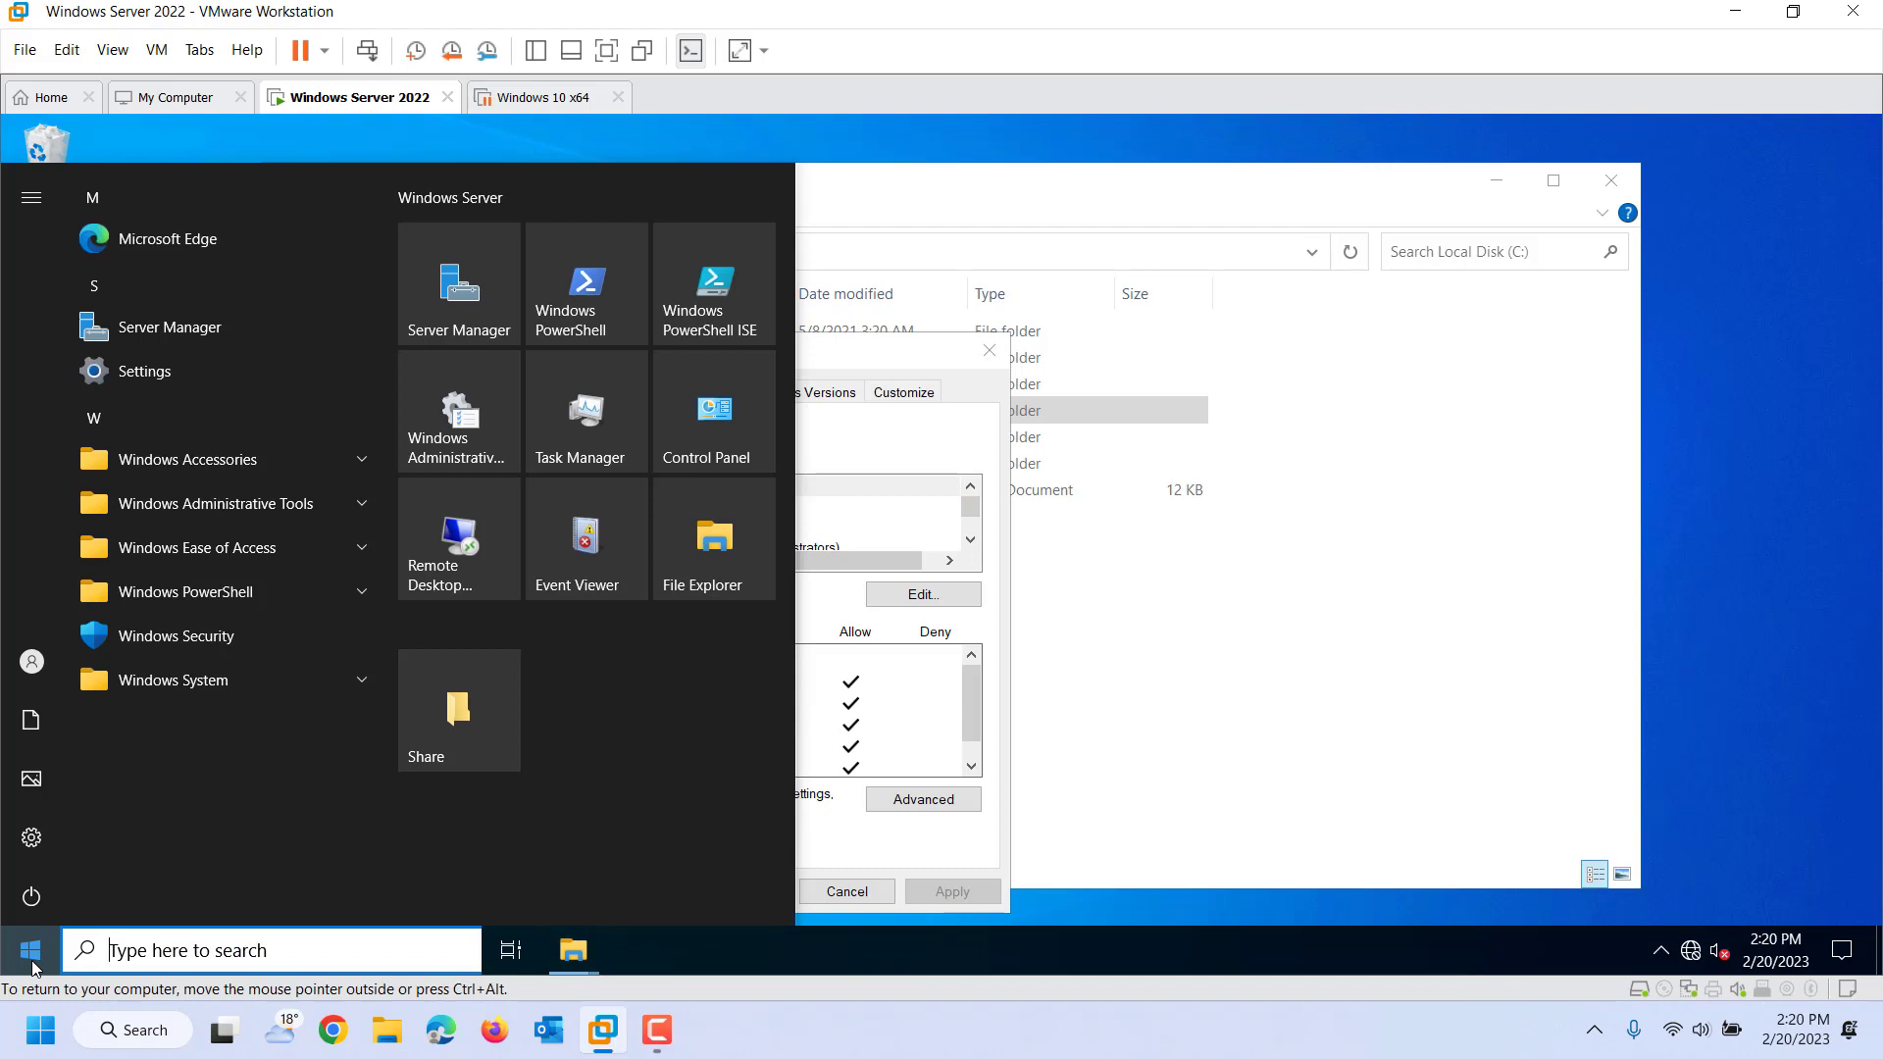
pyautogui.write('\\\\')
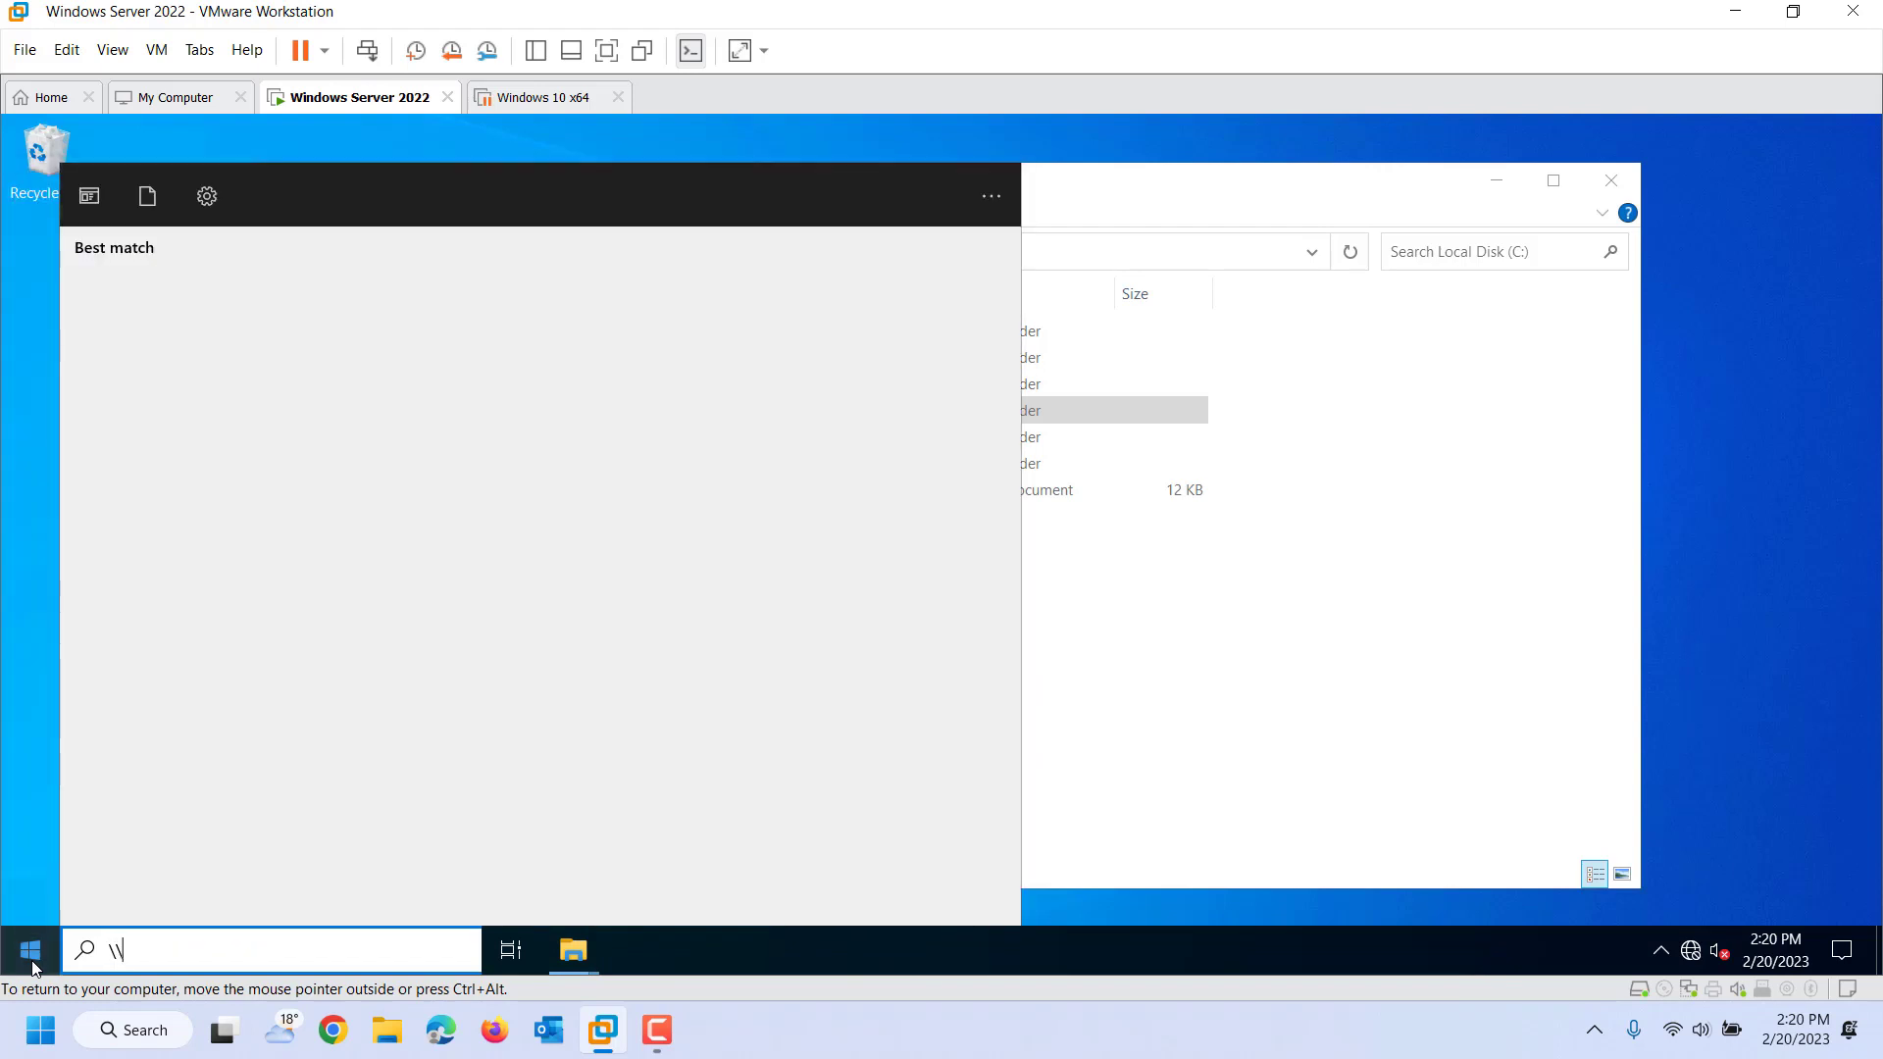
pyautogui.write('serverdc')
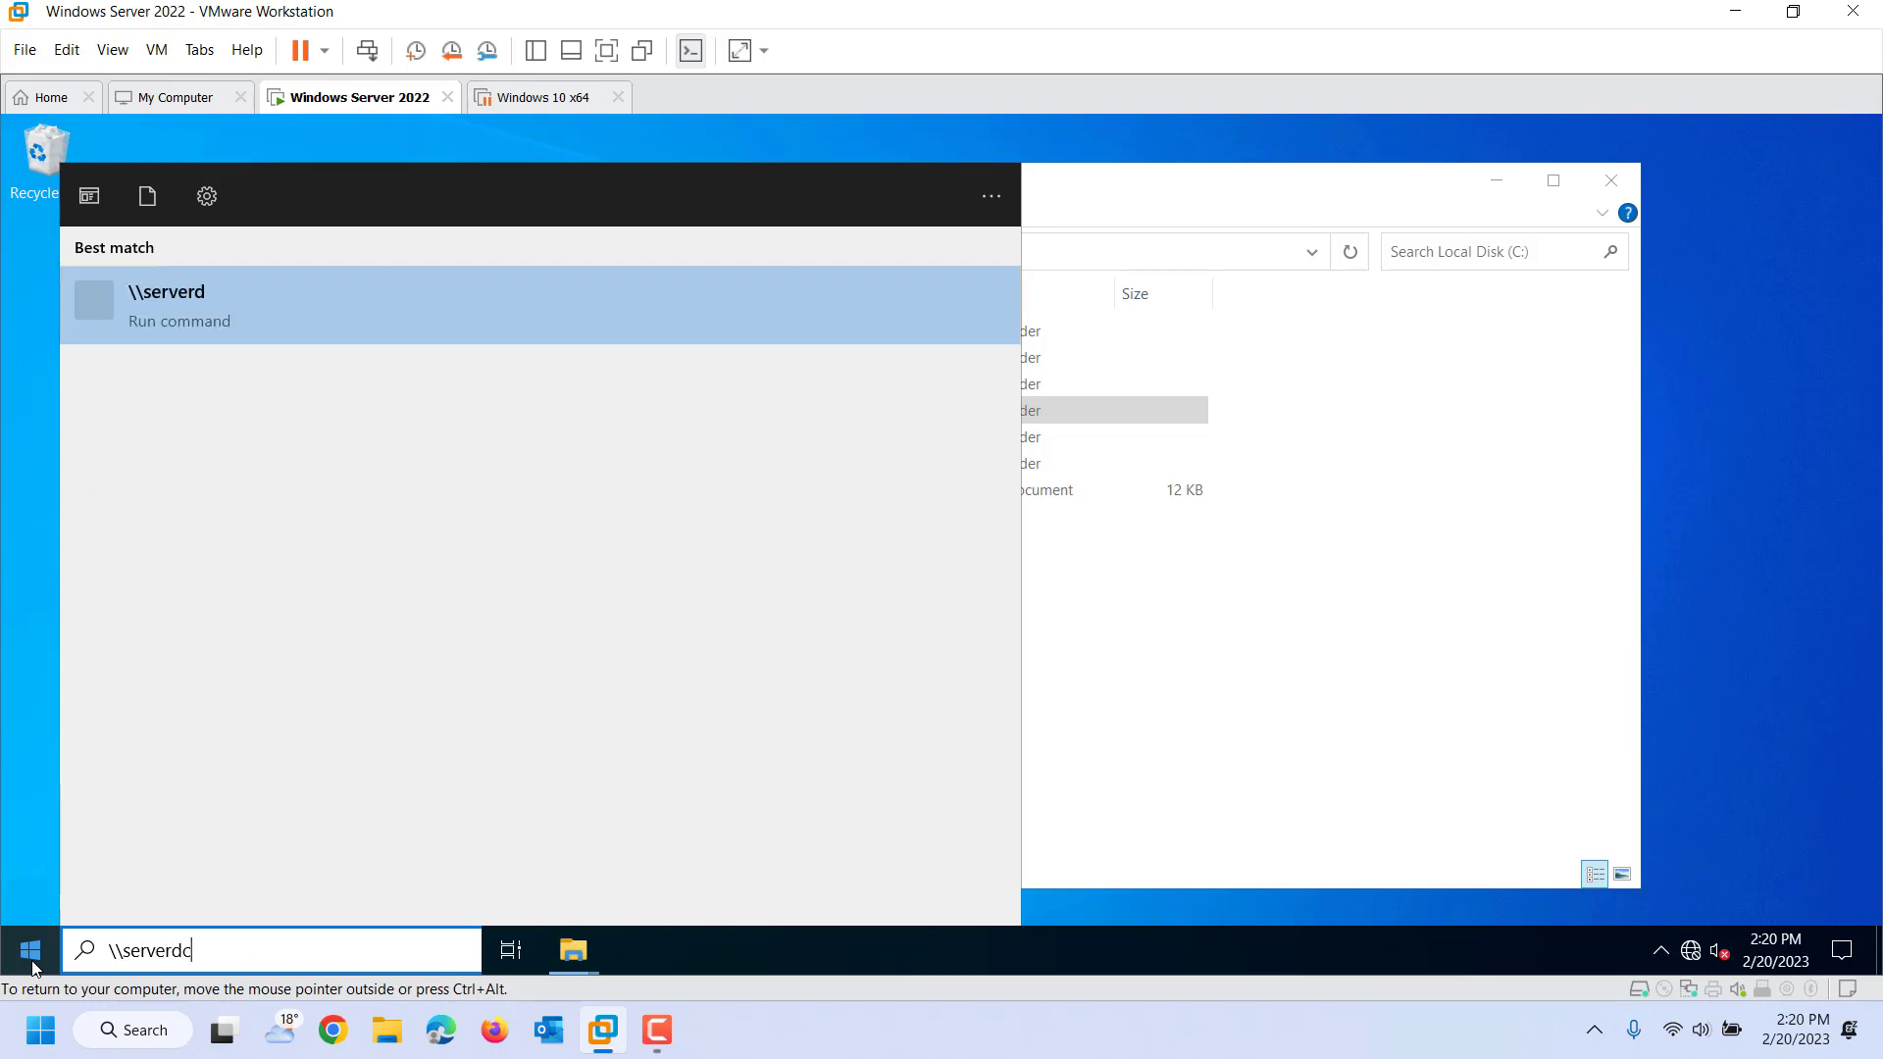
pyautogui.write('\\')
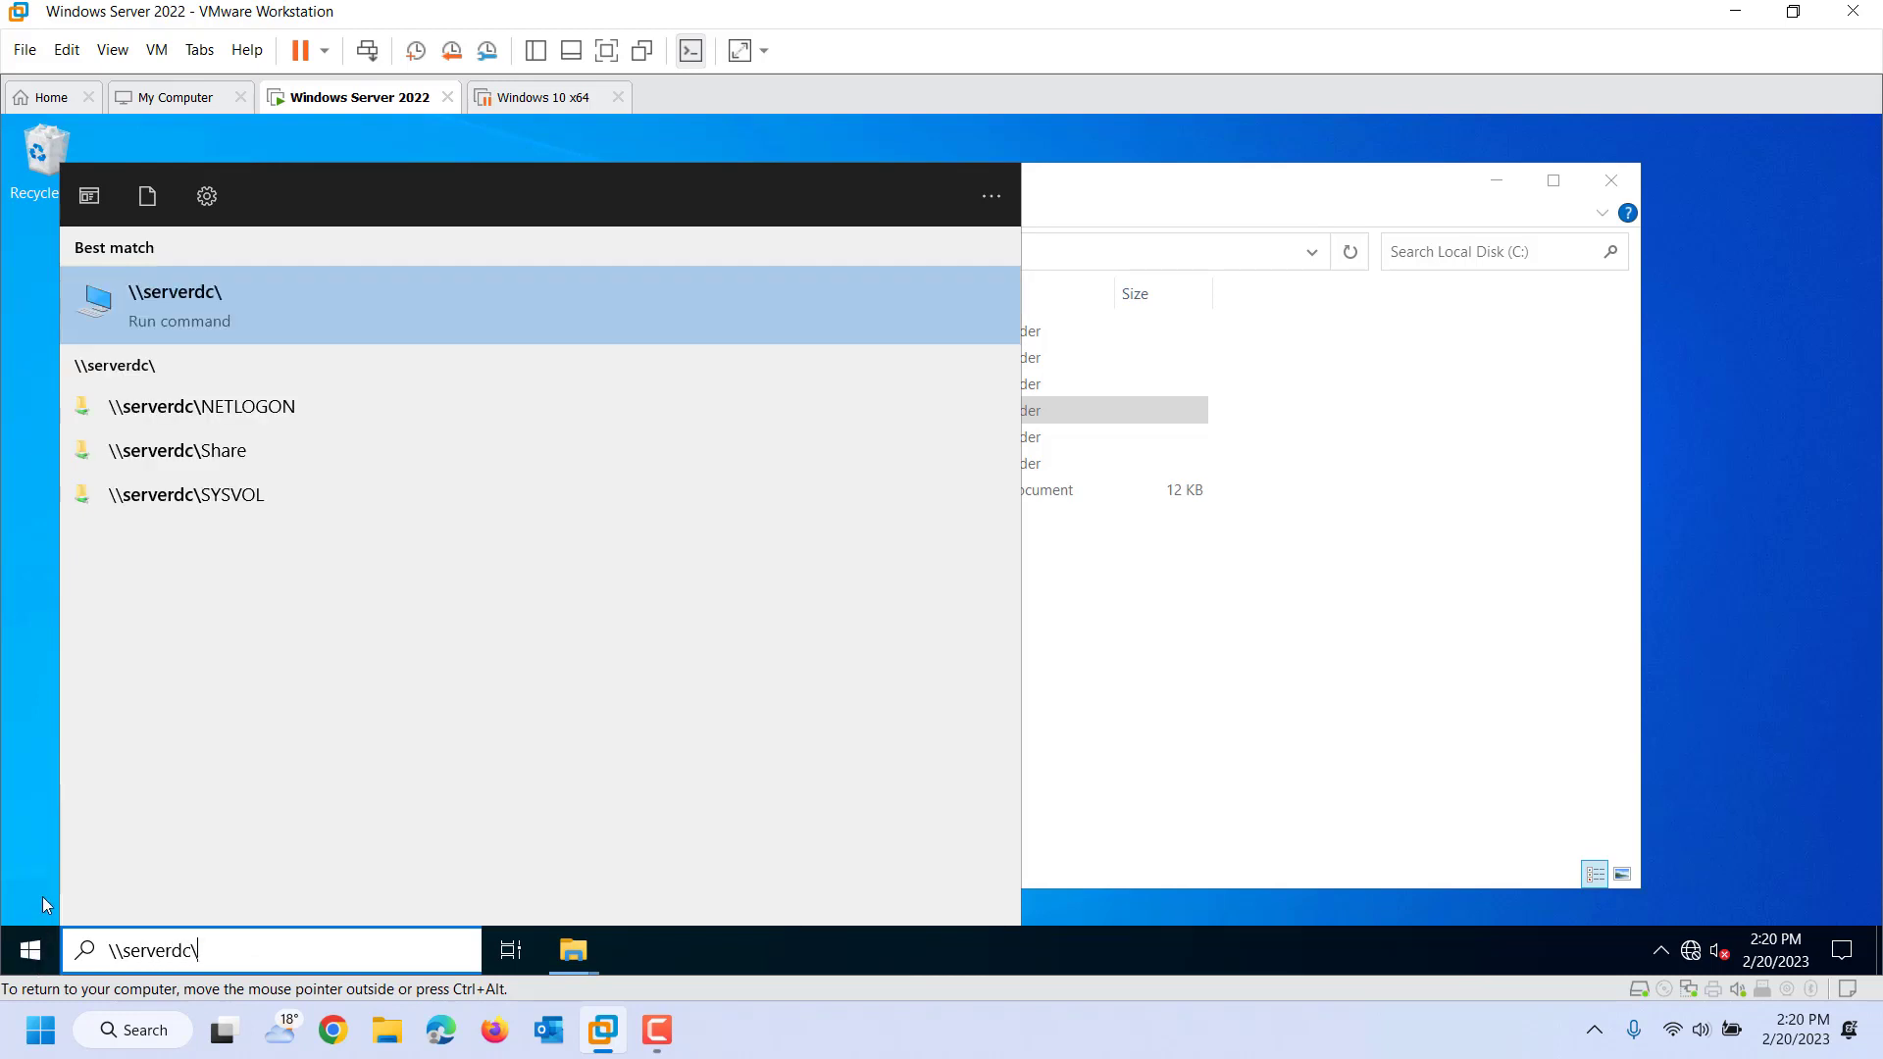
pyautogui.write('Share')
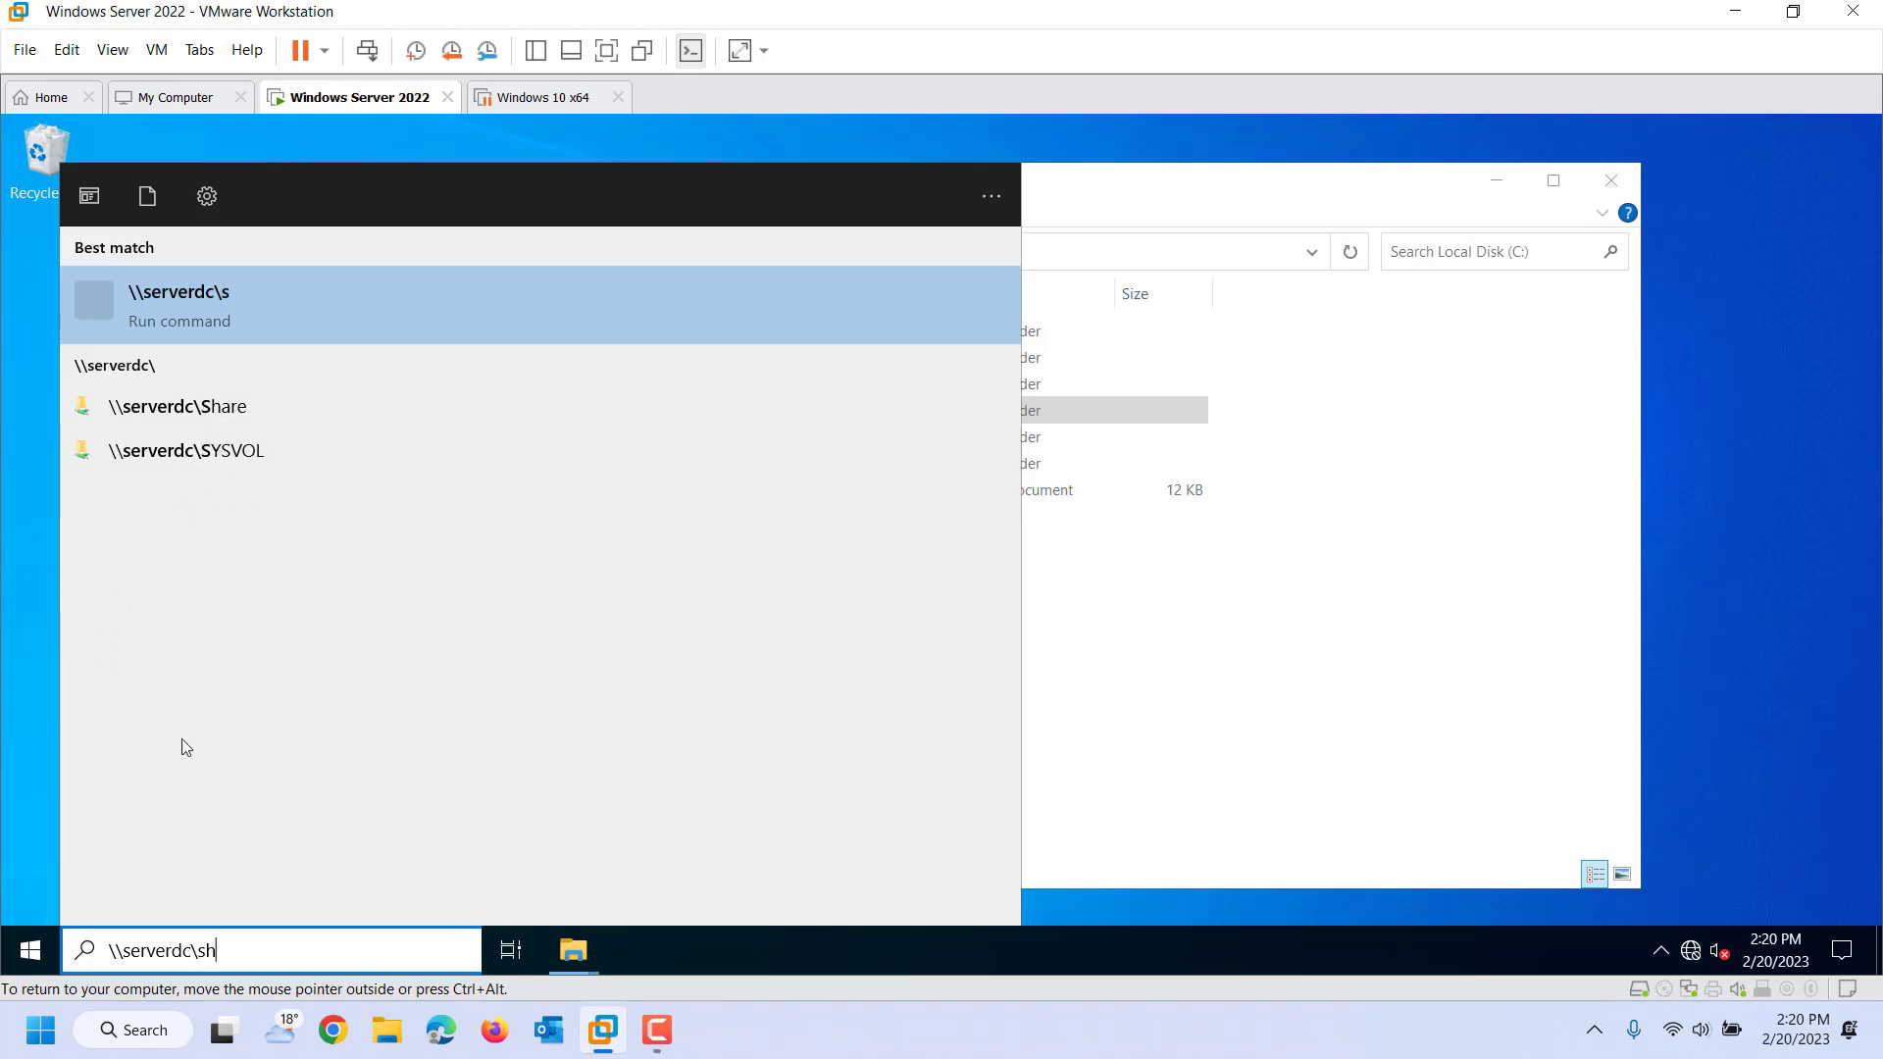
pyautogui.press('Return')
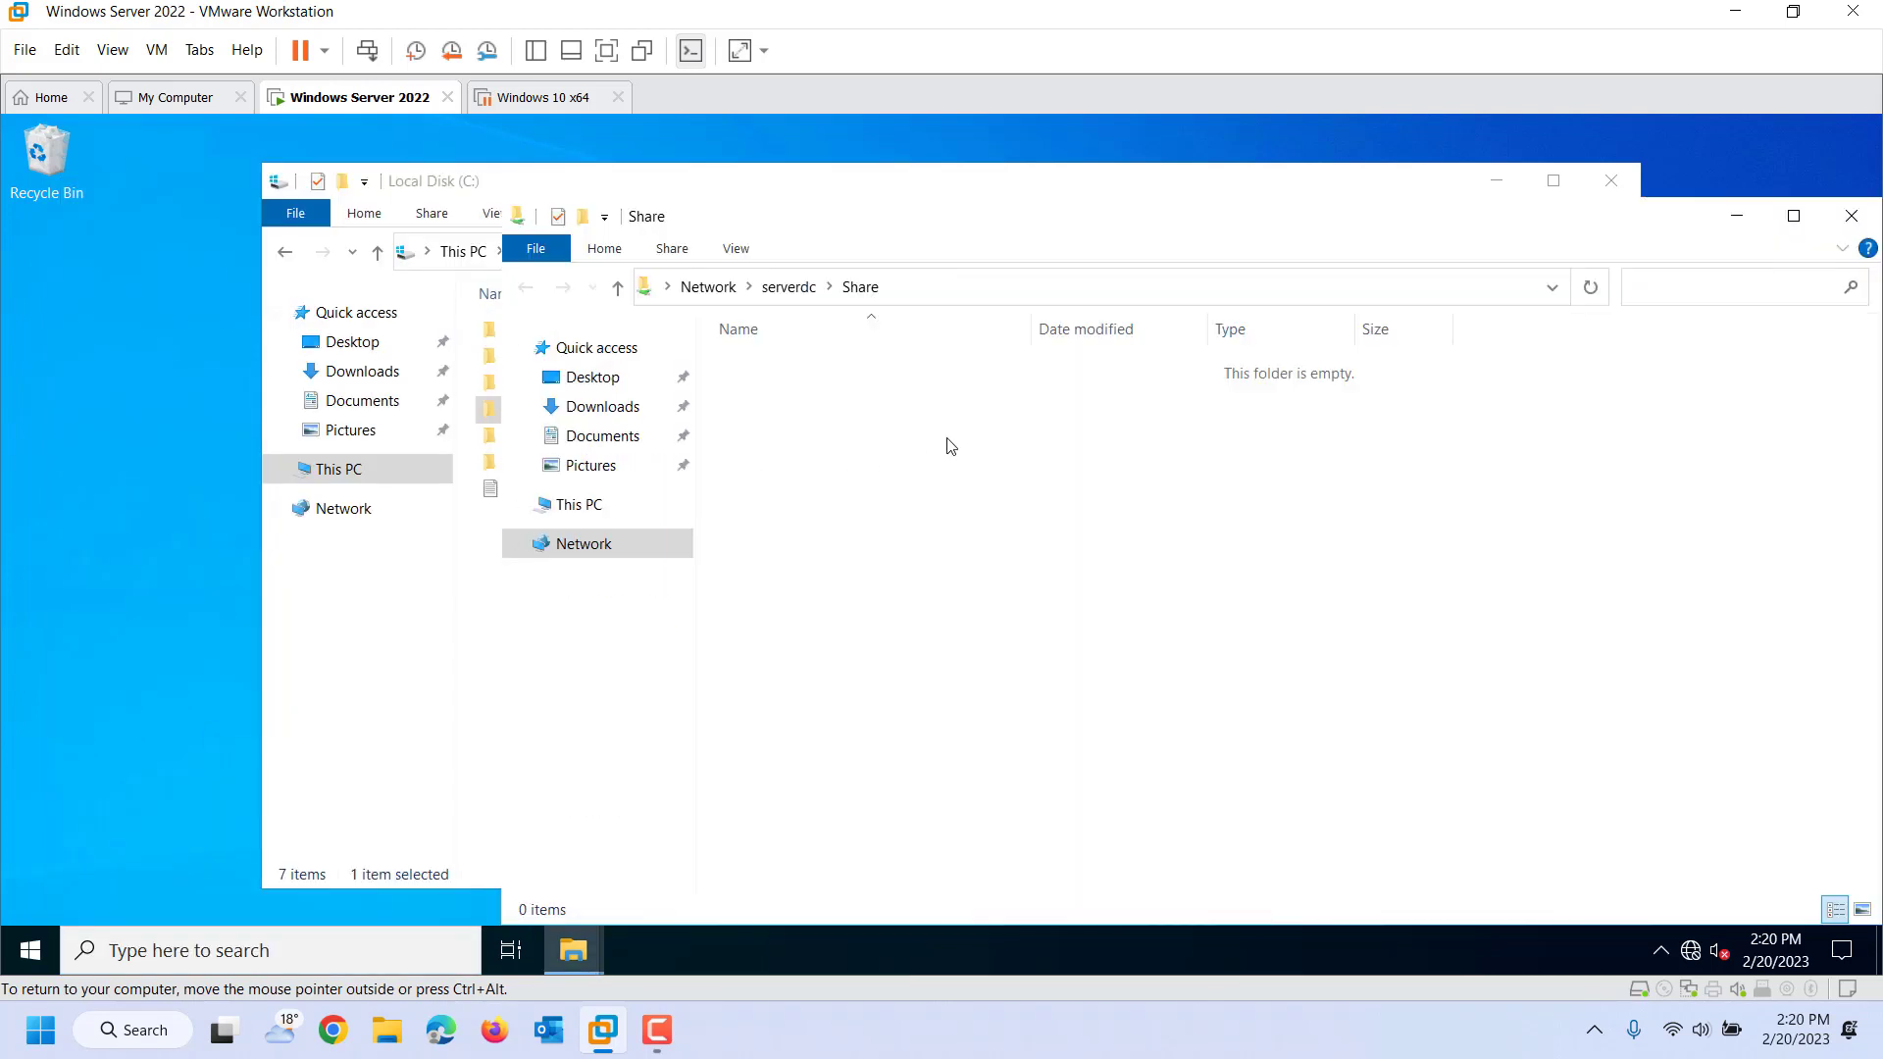
# Step: Create a new text document with the default name in the serverdc network share
pyautogui.rightClick(947, 440)
pyautogui.moveTo(1047, 757)
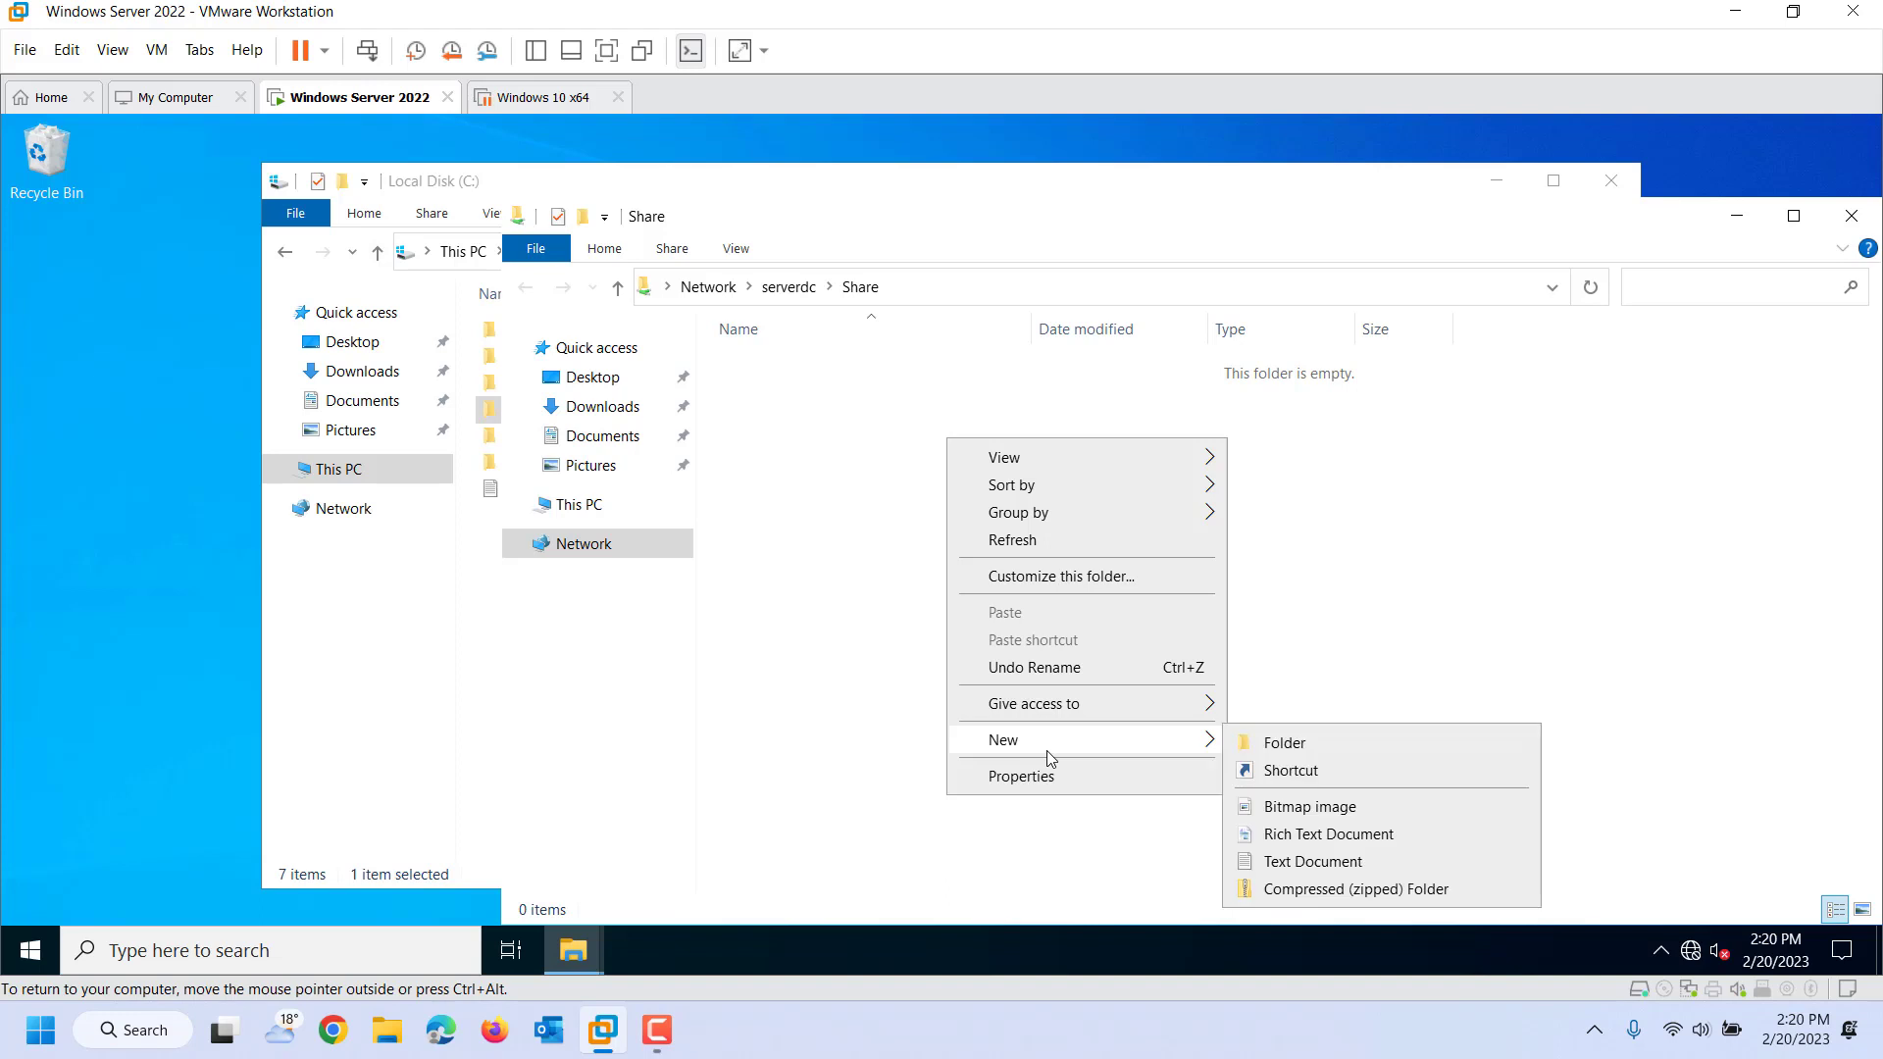
pyautogui.click(1277, 863)
pyautogui.click(896, 702)
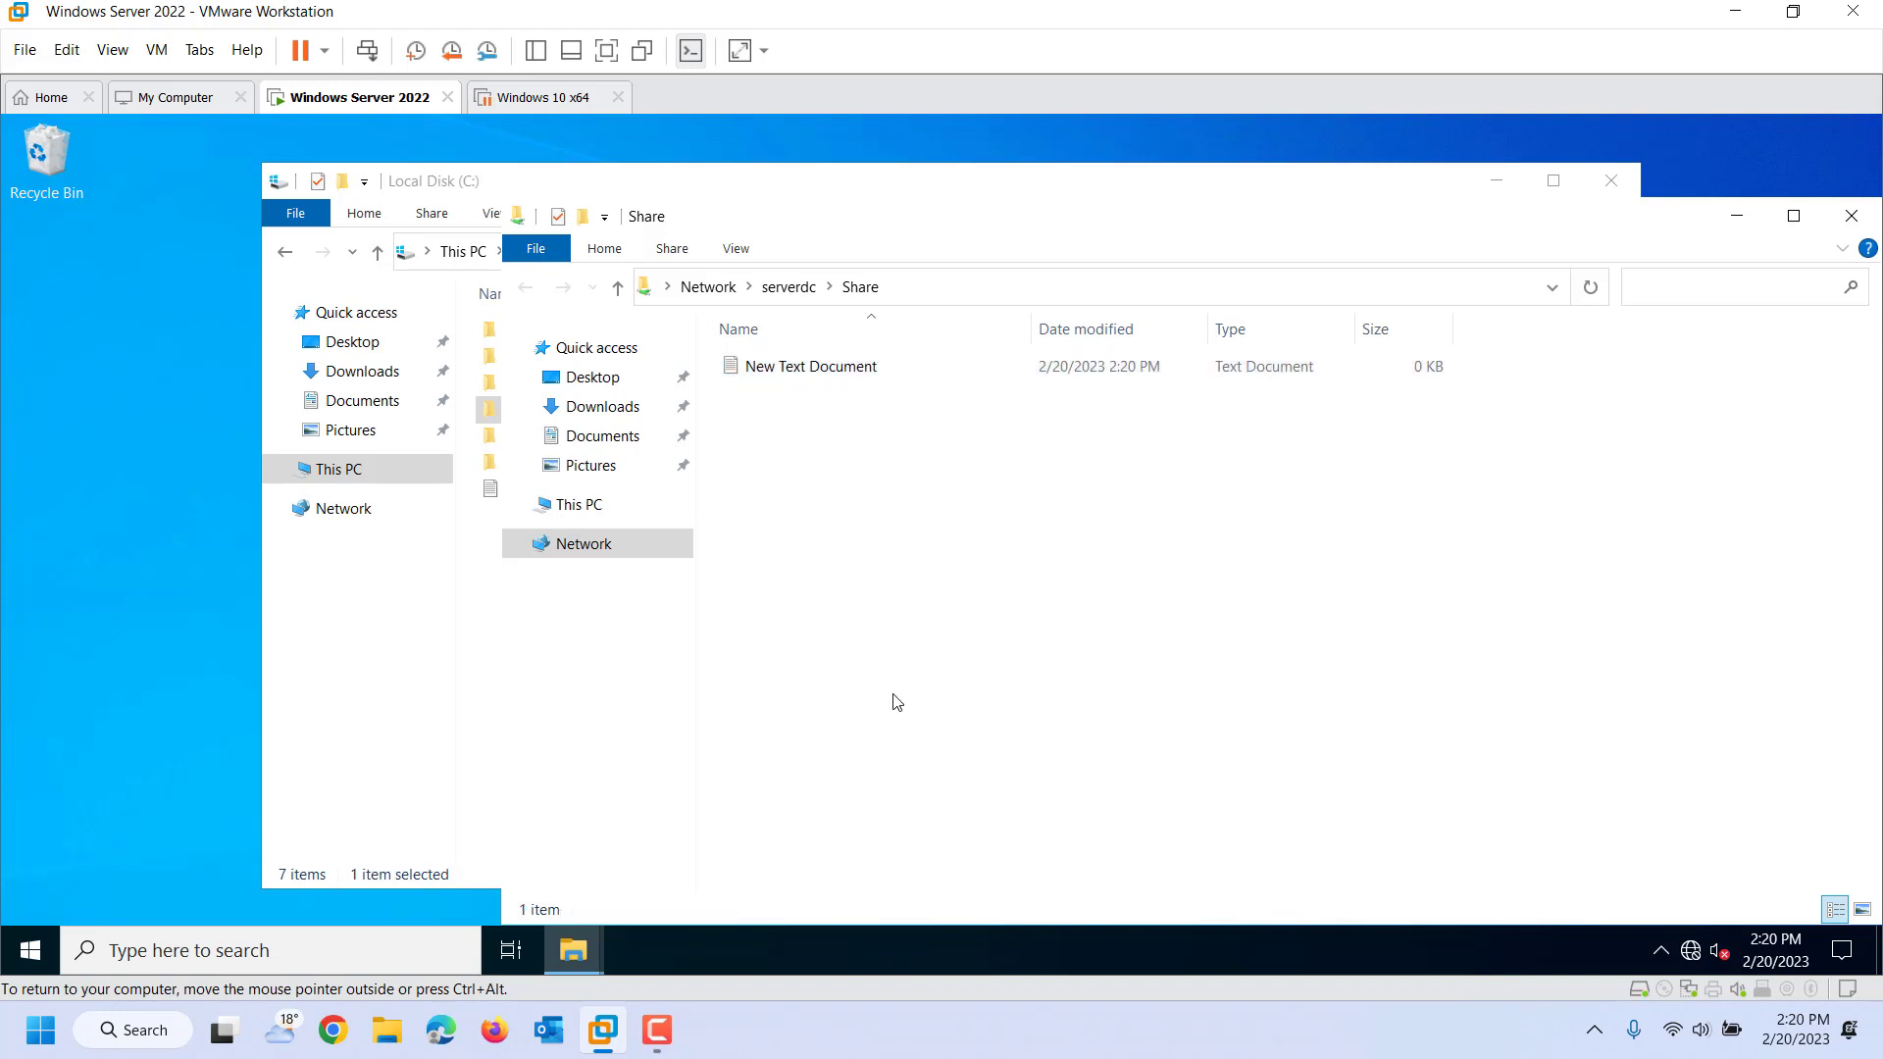
# Step: Permanently delete the new text document from the network share
pyautogui.click(863, 382)
pyautogui.press('Delete')
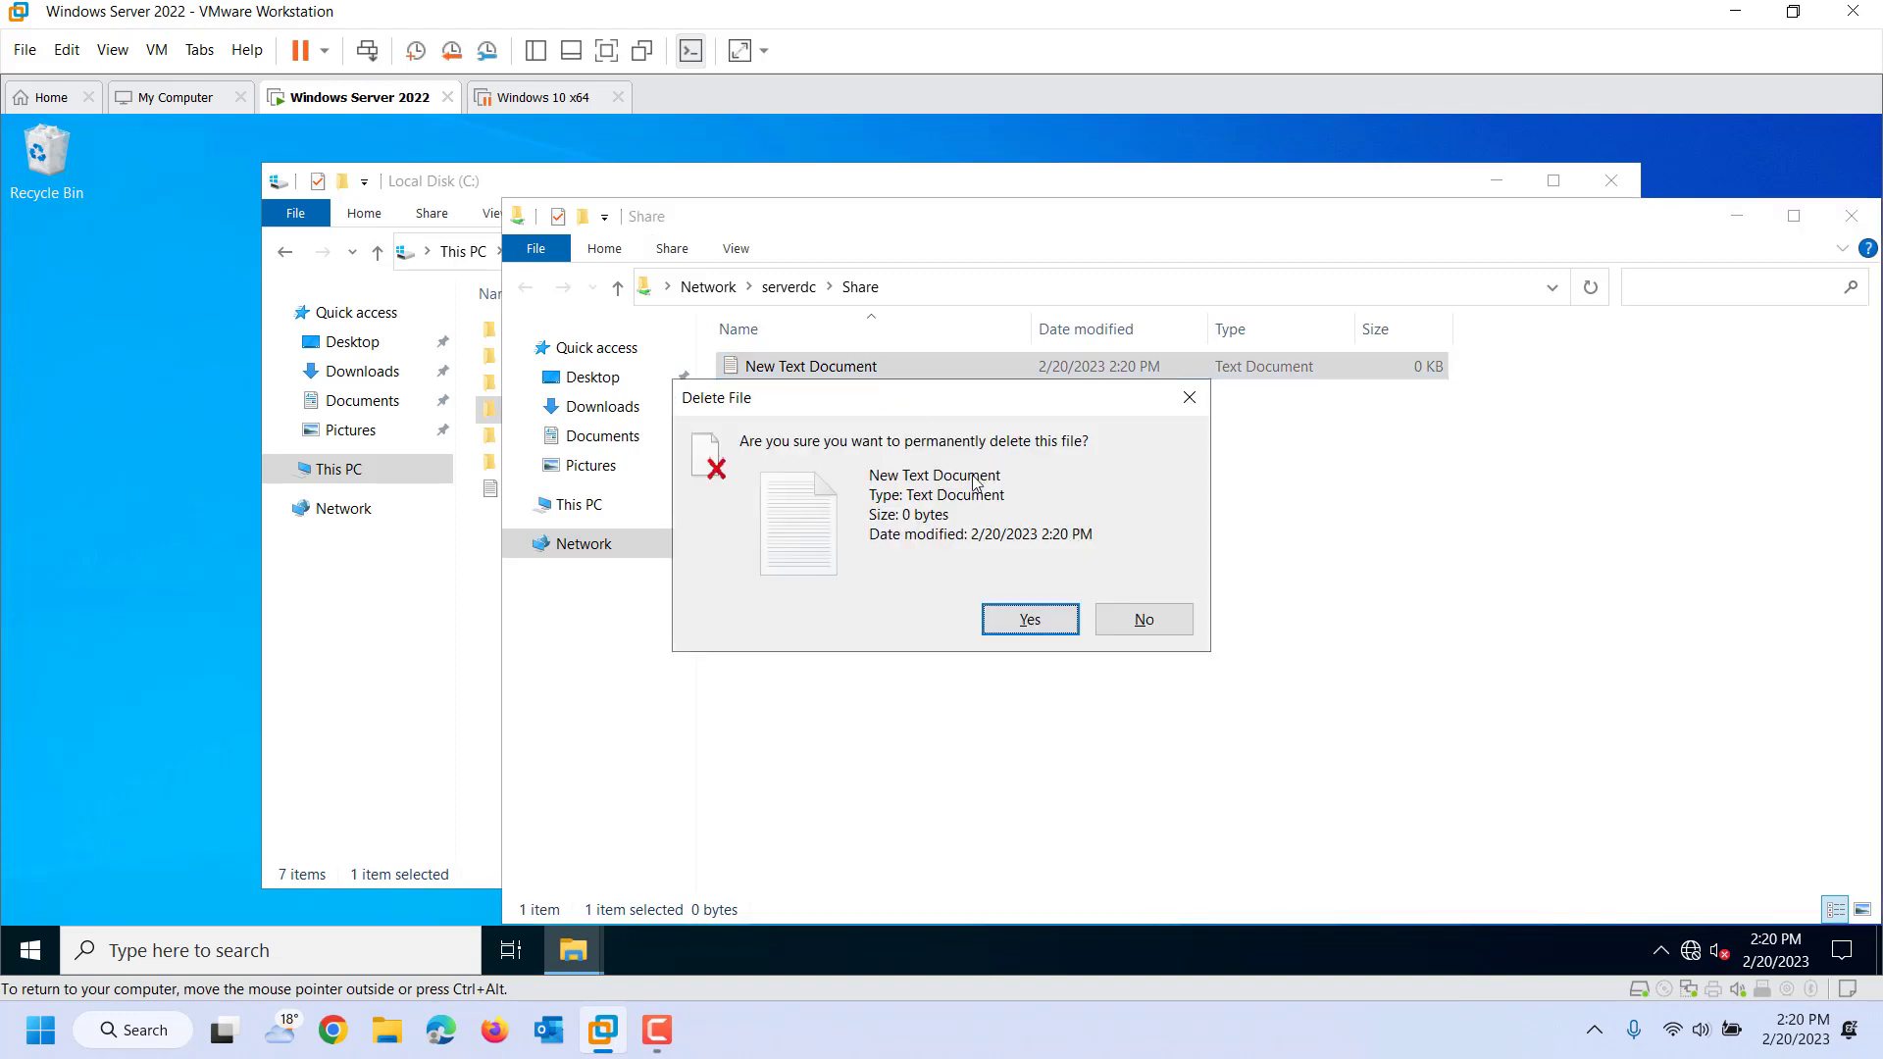
pyautogui.click(1053, 631)
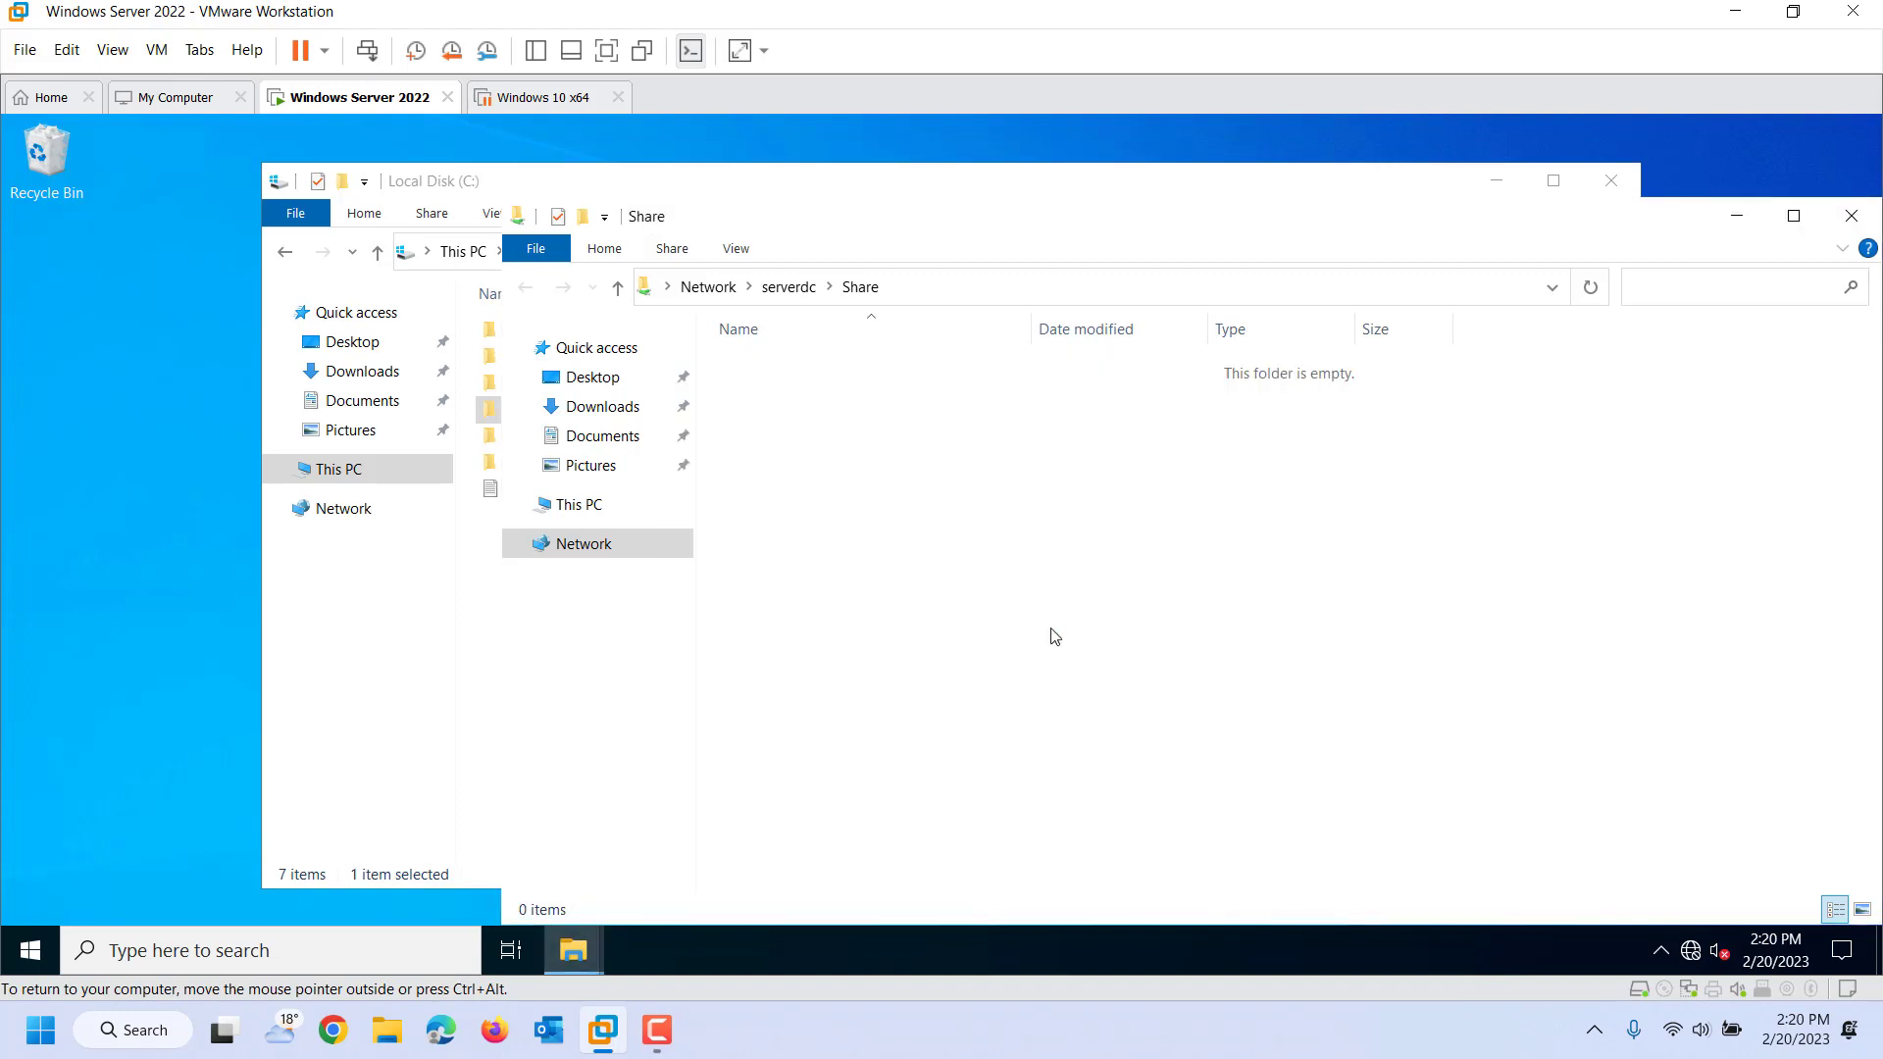
# Step: Close the network share window, the Share folder properties and the C: drive window
pyautogui.click(1852, 220)
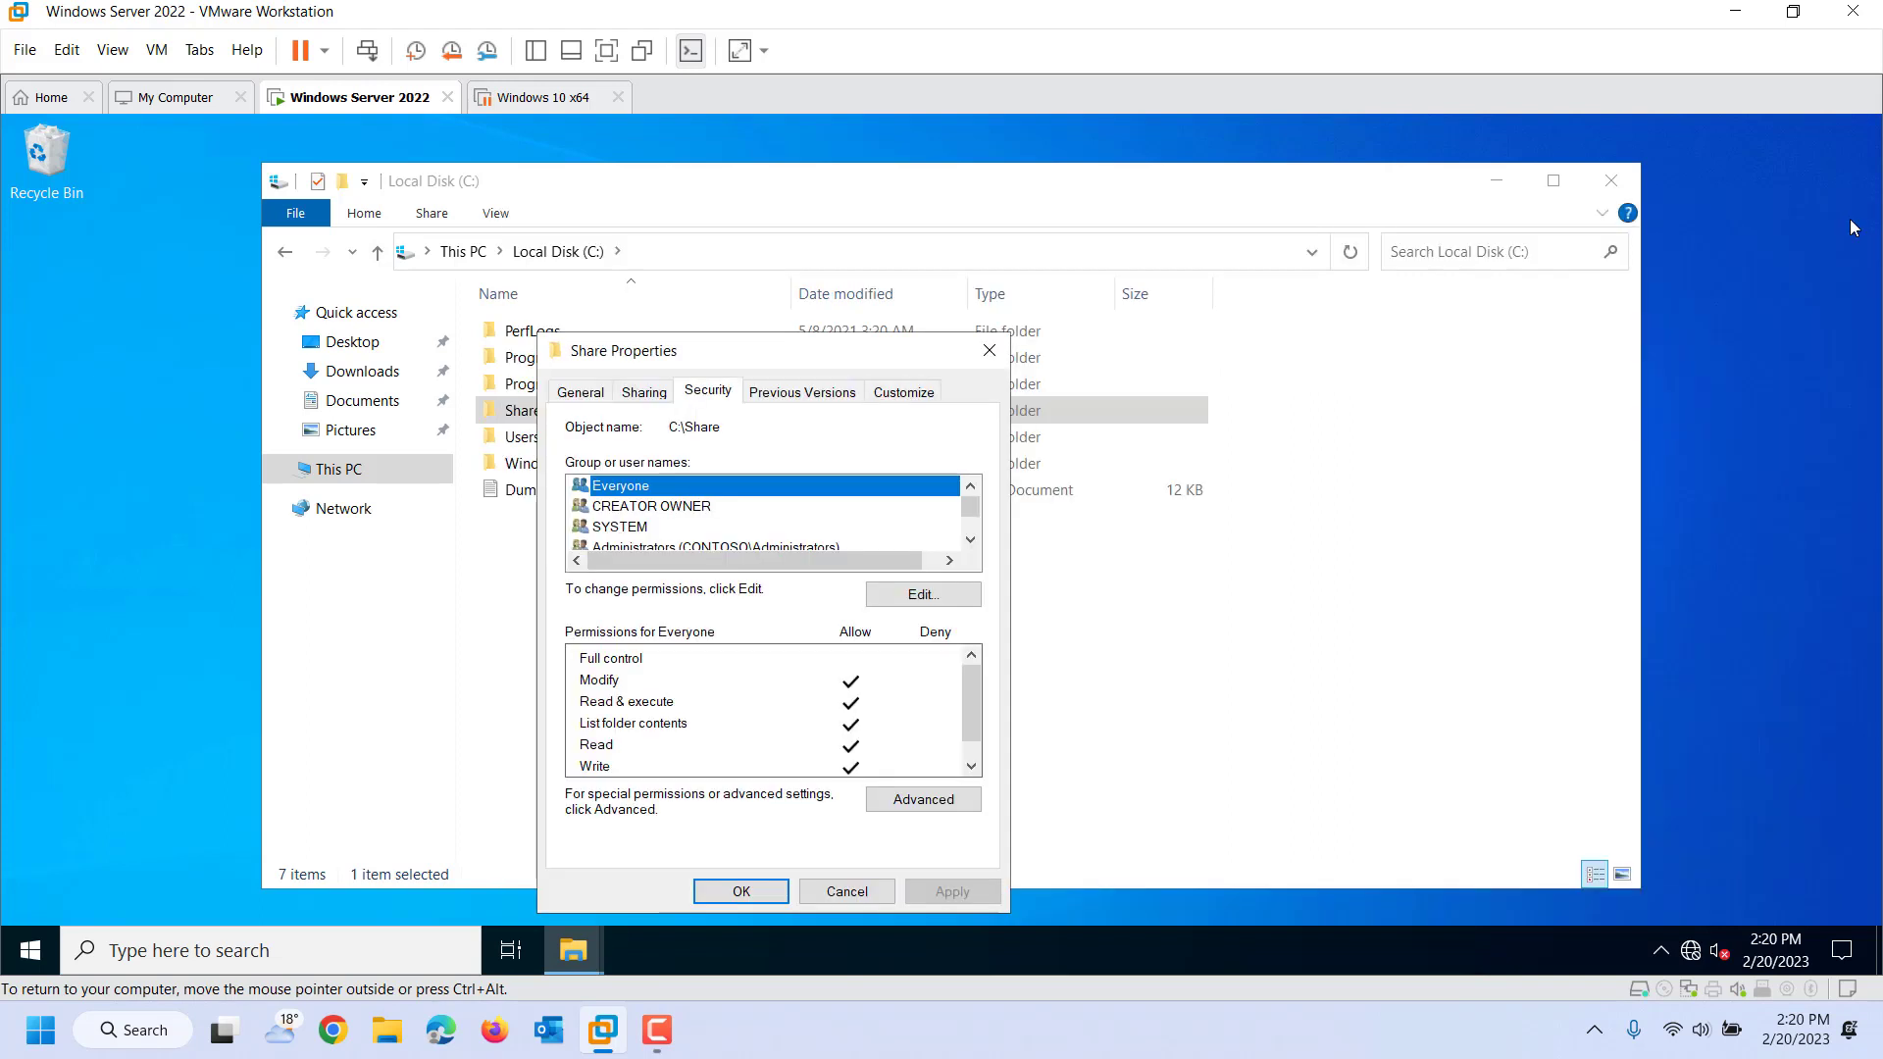
pyautogui.click(995, 355)
pyautogui.click(1611, 181)
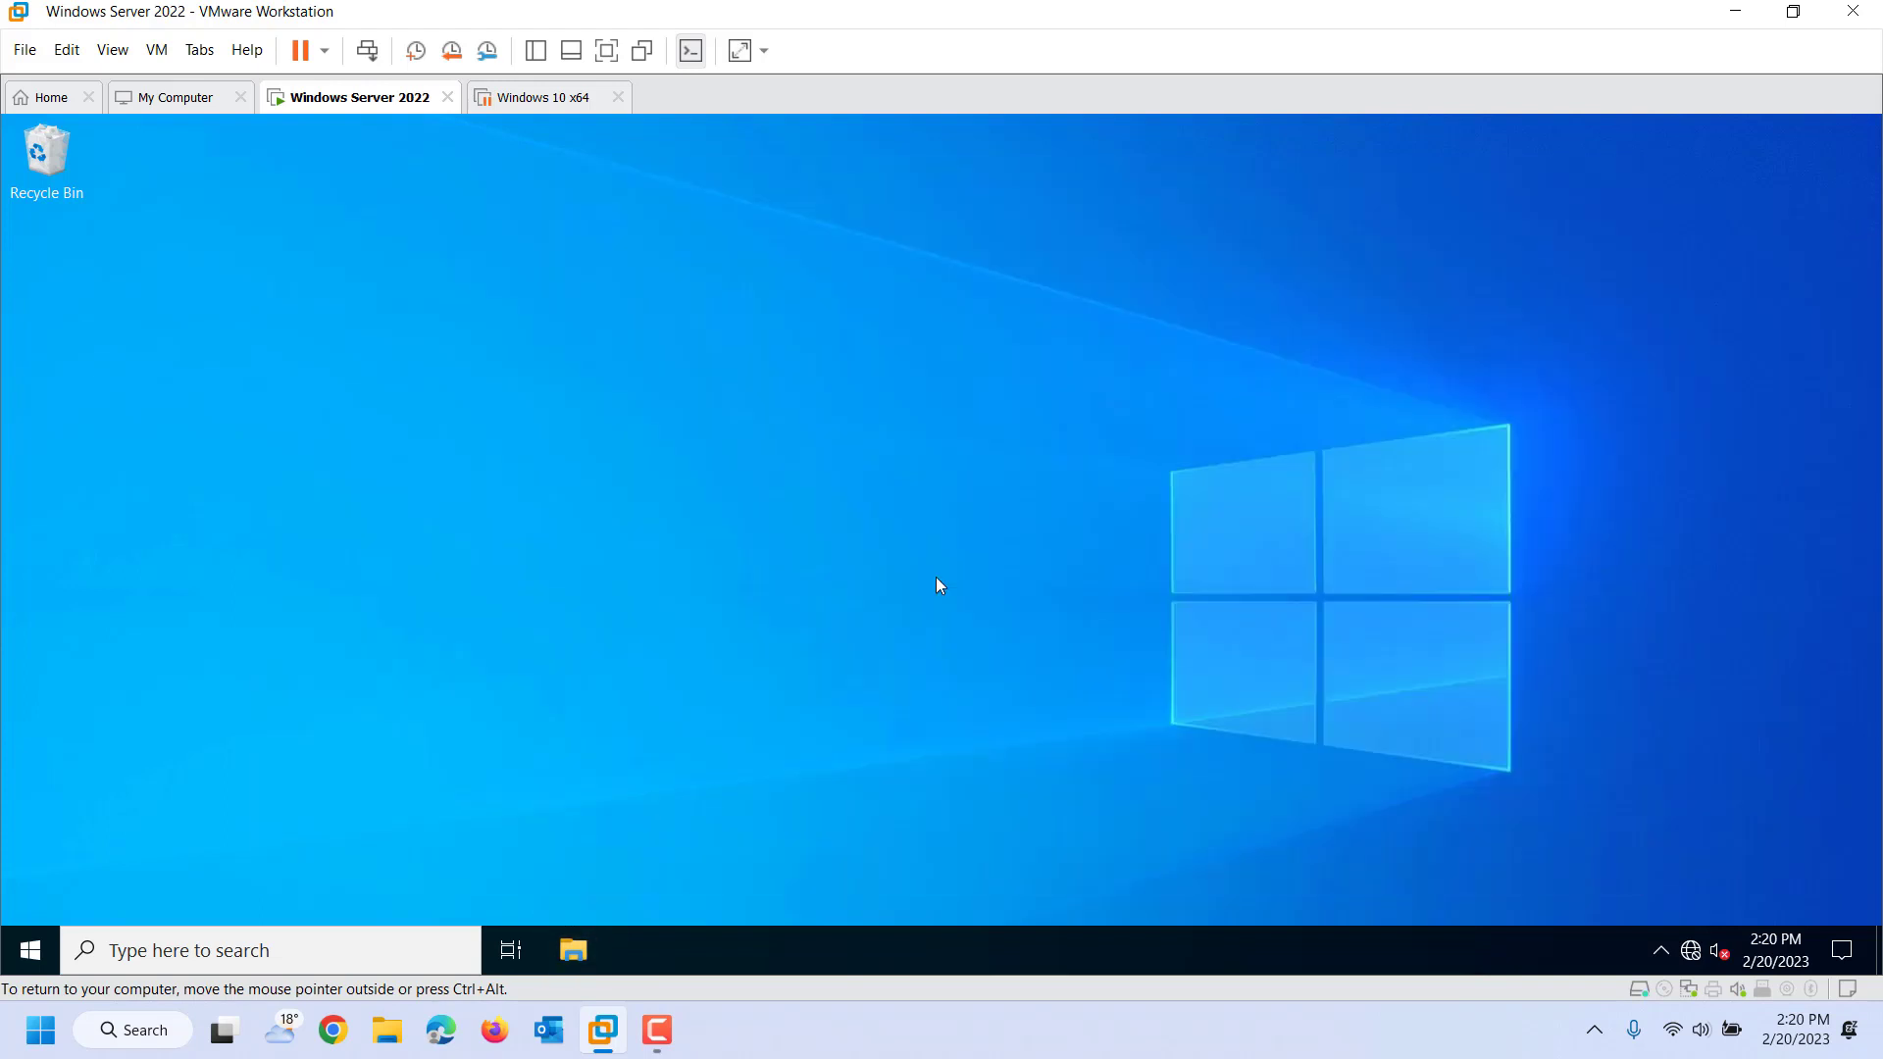
# Step: Enter the example network path \\servername\share in the server's search, clear it and dismiss the search
pyautogui.click(124, 952)
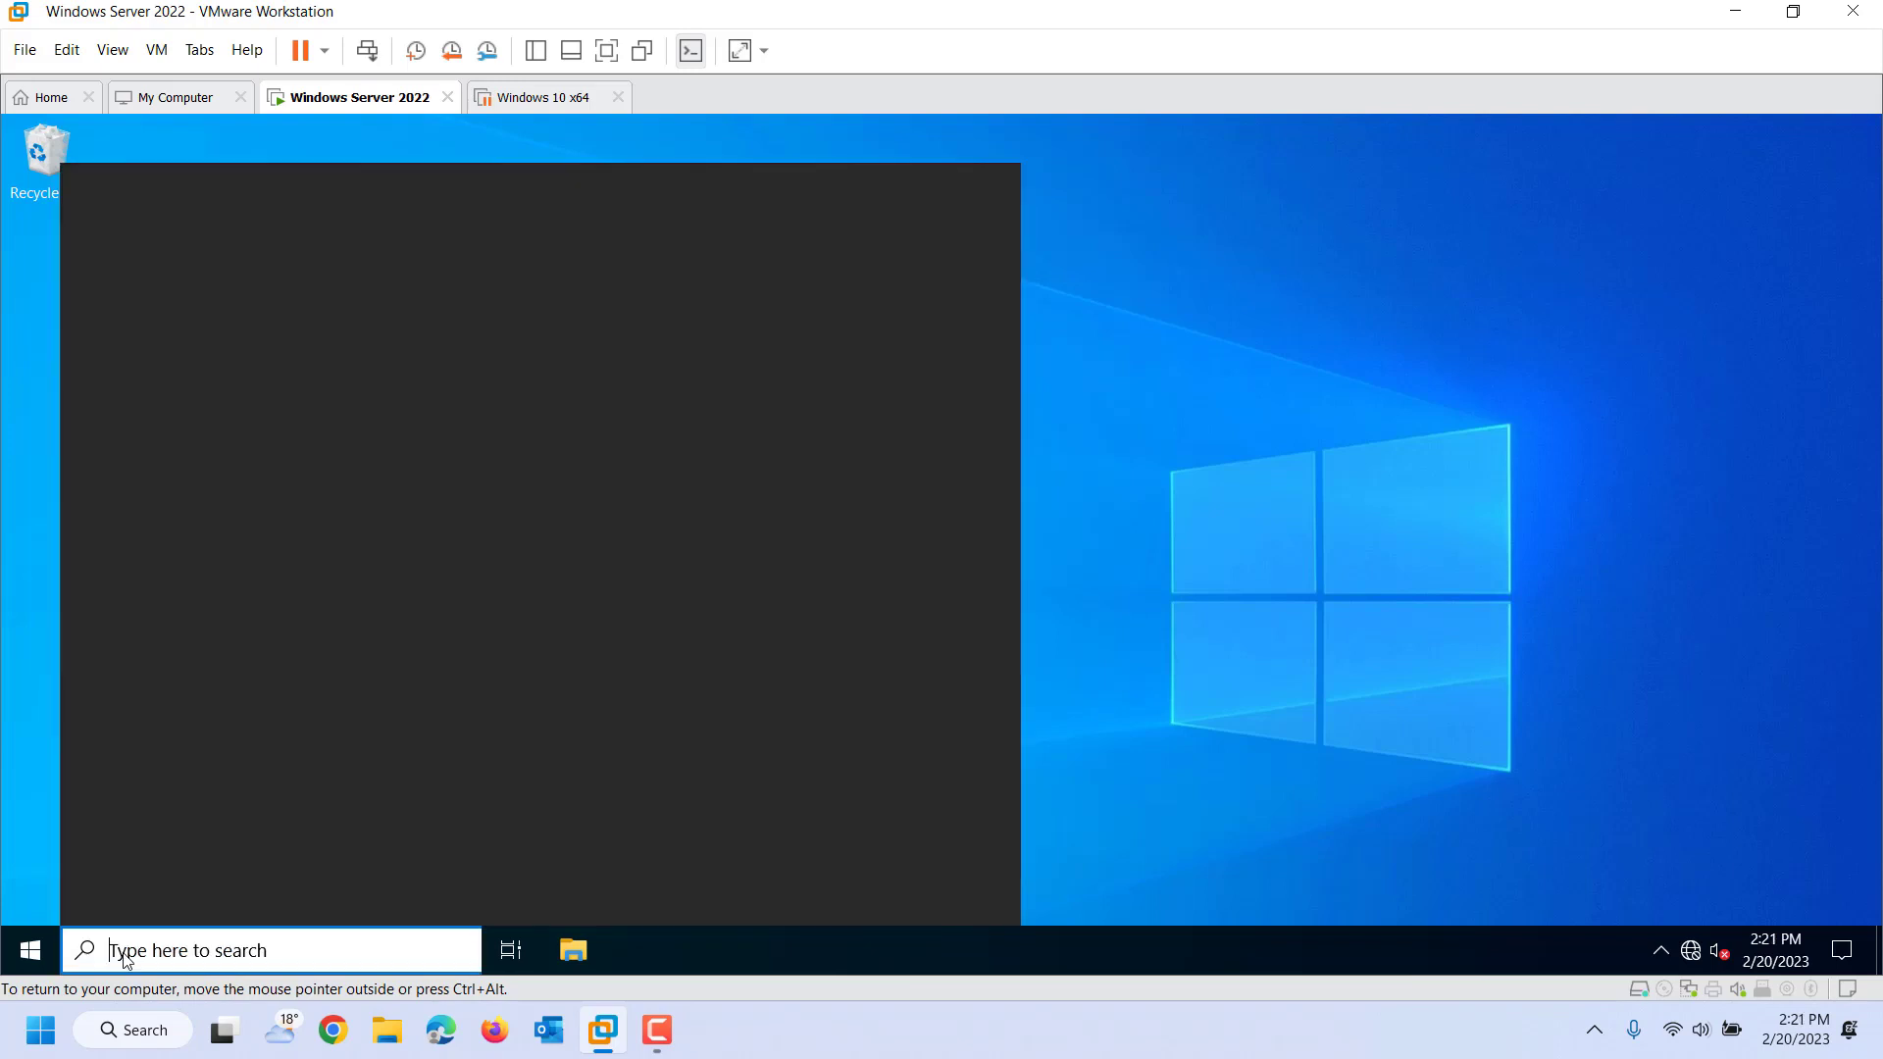
pyautogui.write('\\\\')
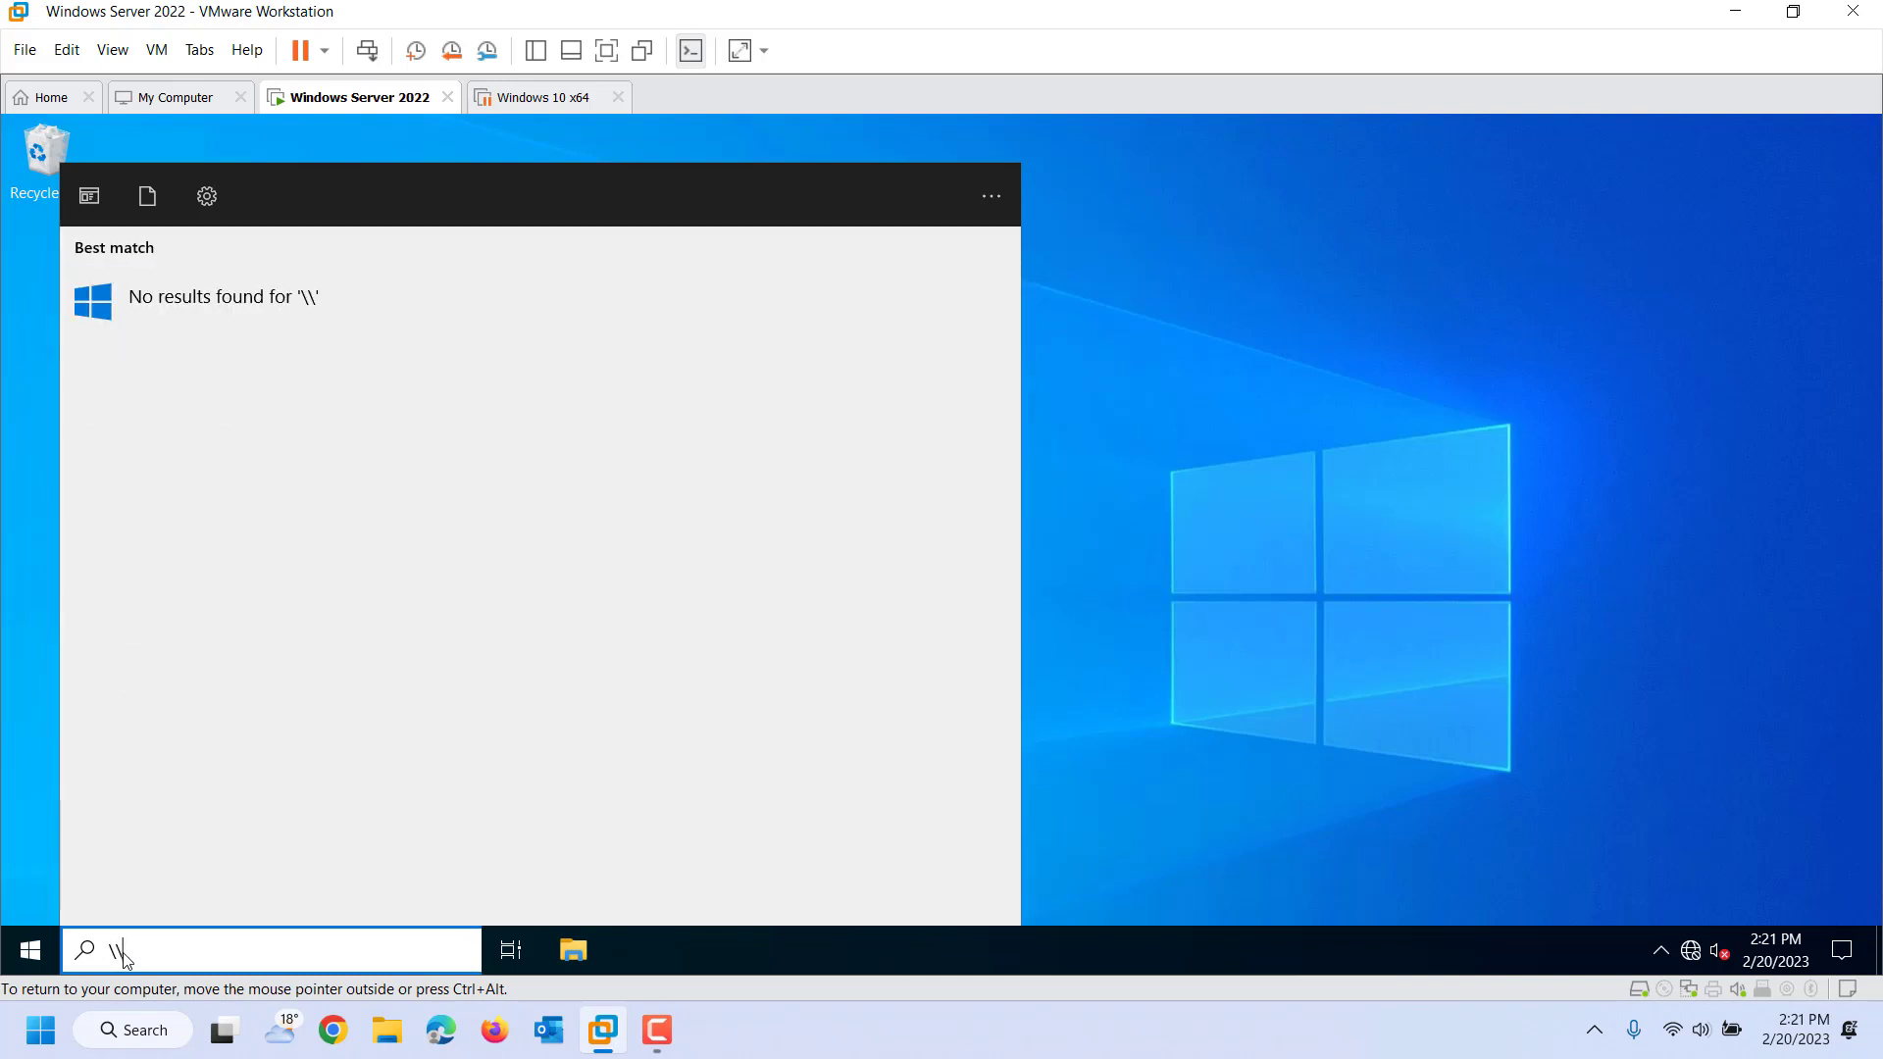
pyautogui.write('servername')
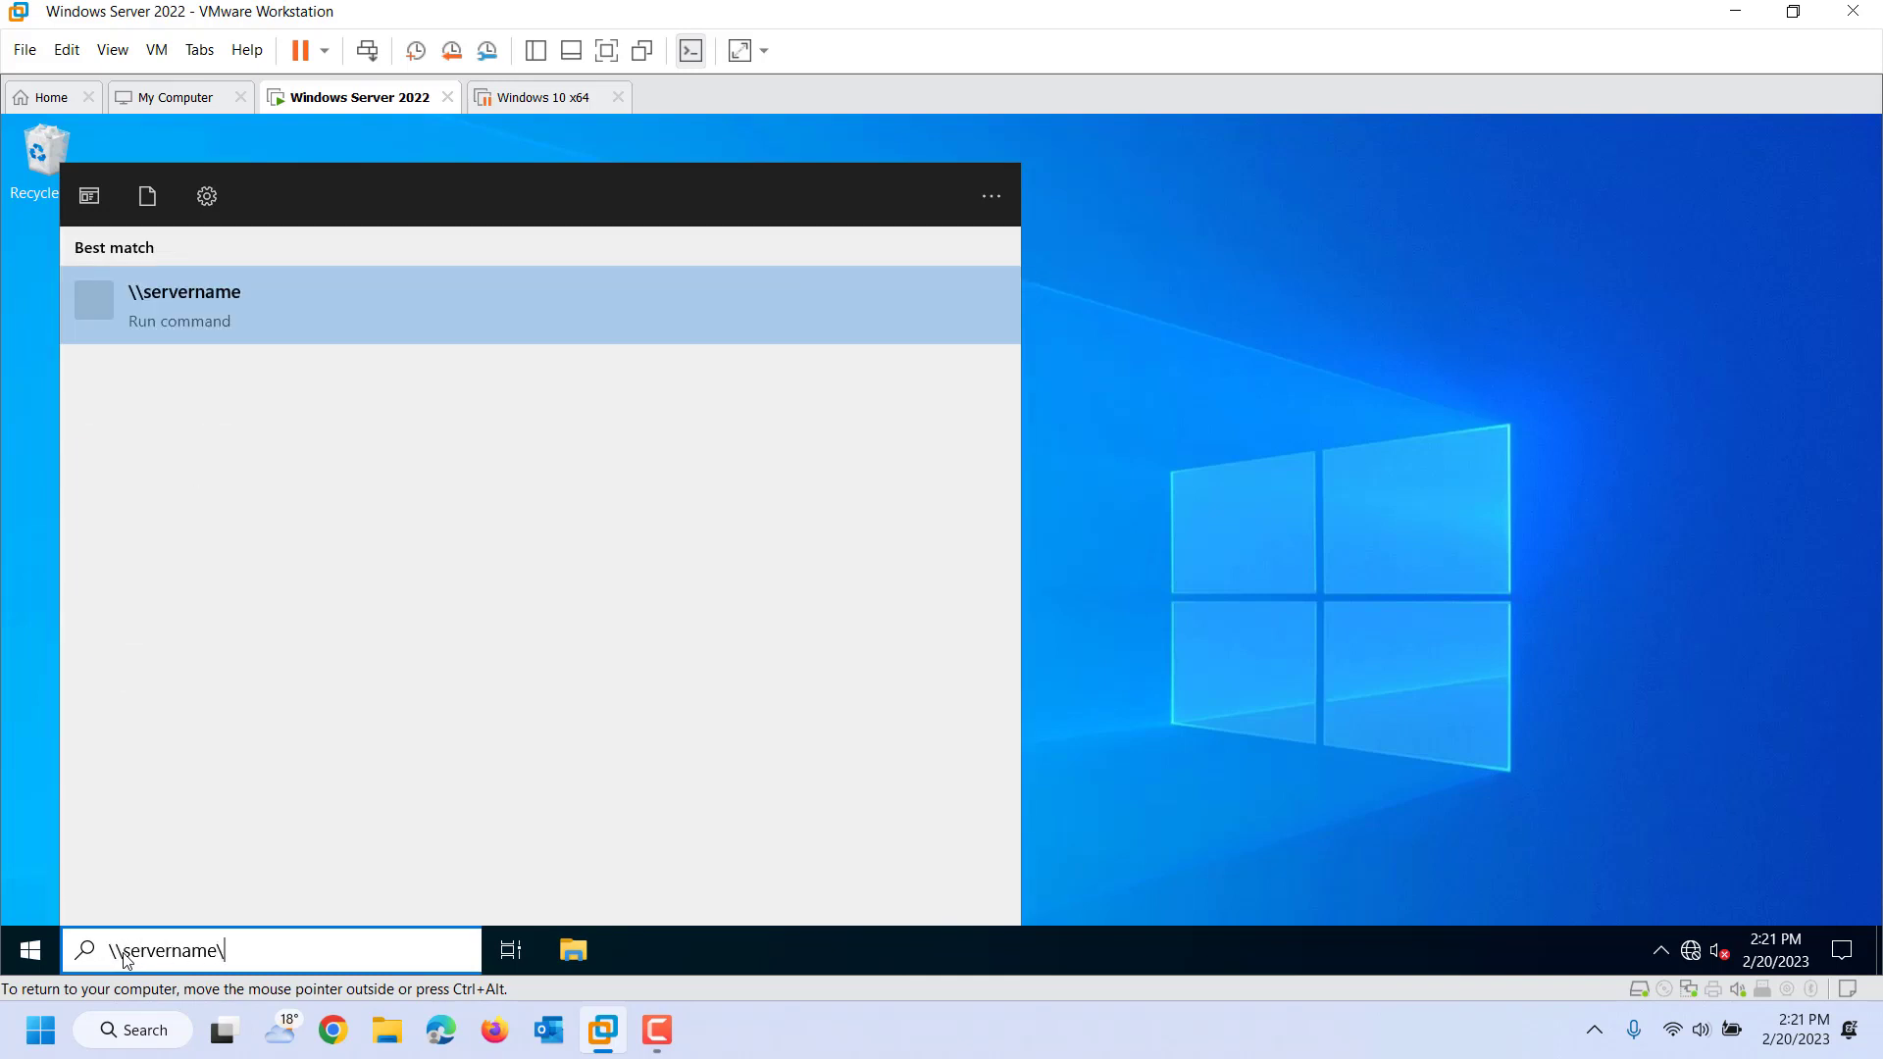
pyautogui.write('\\share')
pyautogui.press('BackSpace')
pyautogui.press('BackSpace')
pyautogui.press('BackSpace')
pyautogui.press('BackSpace')
pyautogui.press('BackSpace')
pyautogui.press('BackSpace')
pyautogui.press('BackSpace')
pyautogui.press('BackSpace')
pyautogui.press('BackSpace')
pyautogui.press('BackSpace')
pyautogui.press('BackSpace')
pyautogui.press('BackSpace')
pyautogui.press('BackSpace')
pyautogui.press('BackSpace')
pyautogui.press('BackSpace')
pyautogui.press('BackSpace')
pyautogui.press('BackSpace')
pyautogui.press('Escape')
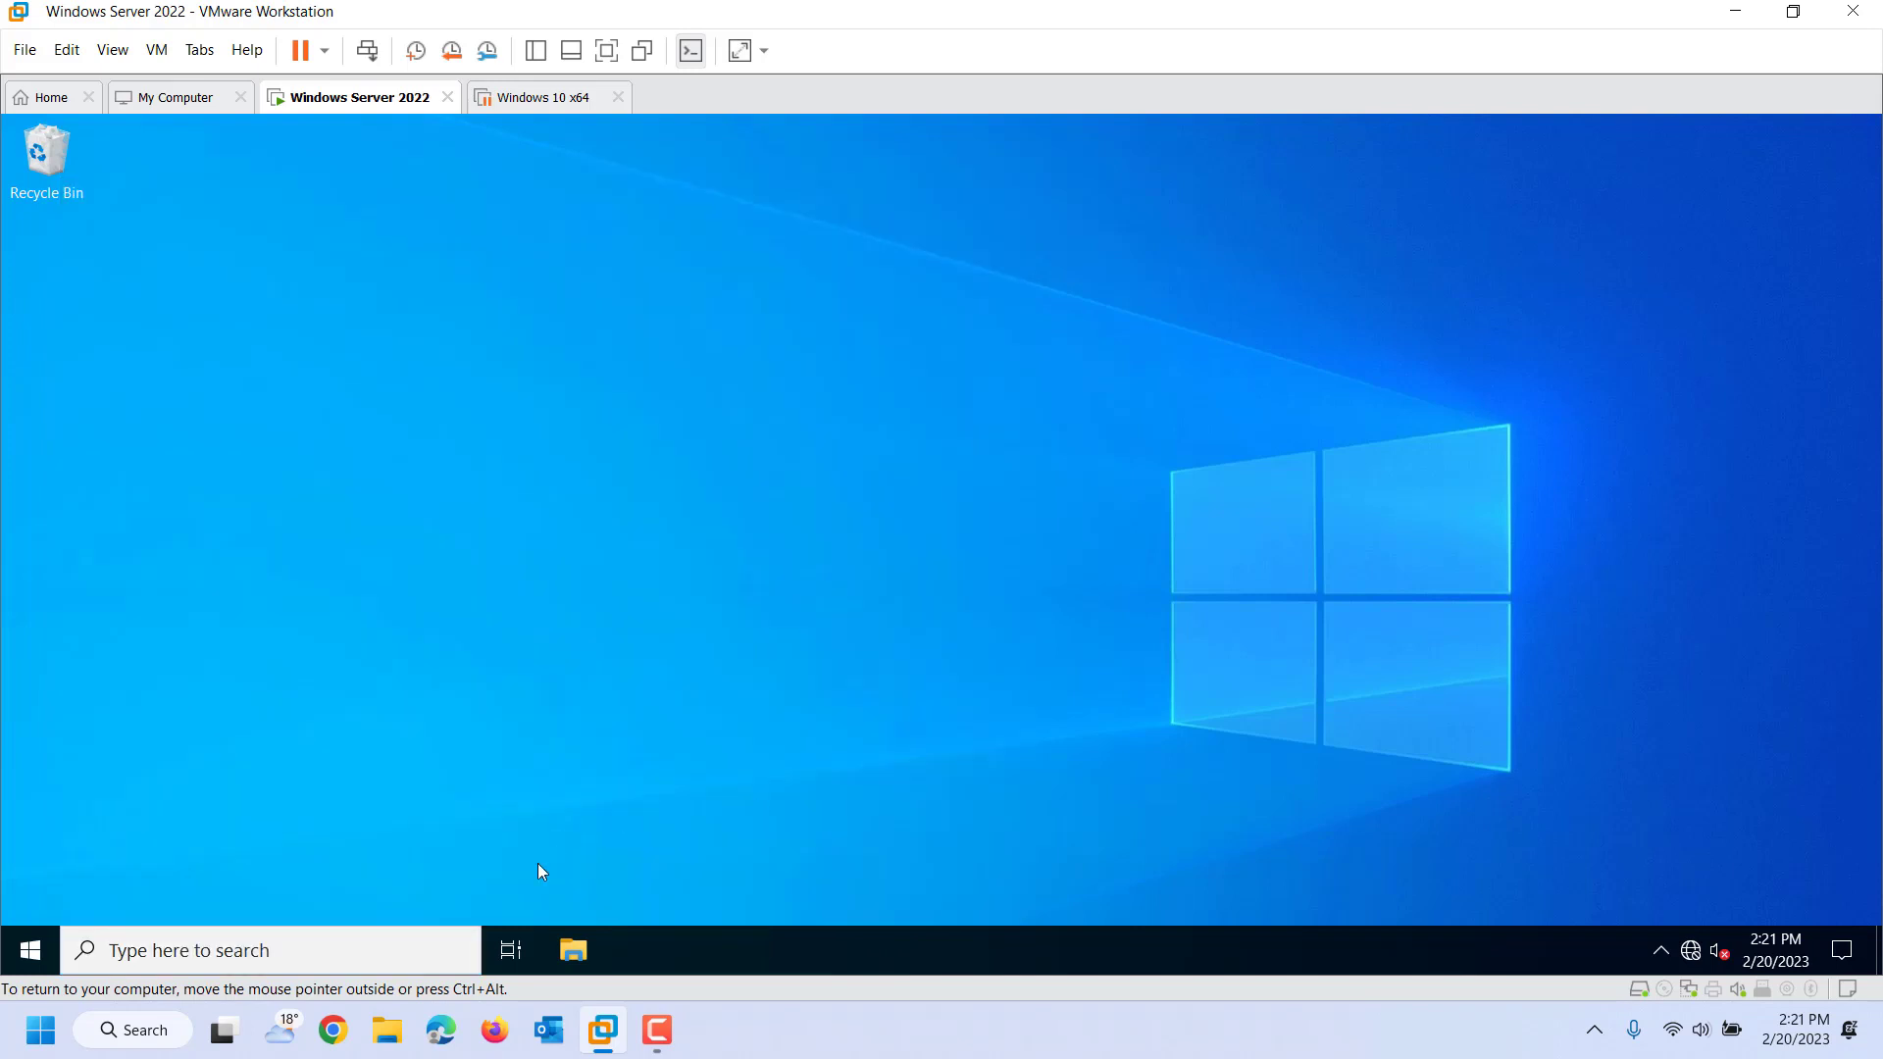
# Step: Examine the drives and network locations under This PC in the host computer's File Explorer and close it
pyautogui.click(404, 1035)
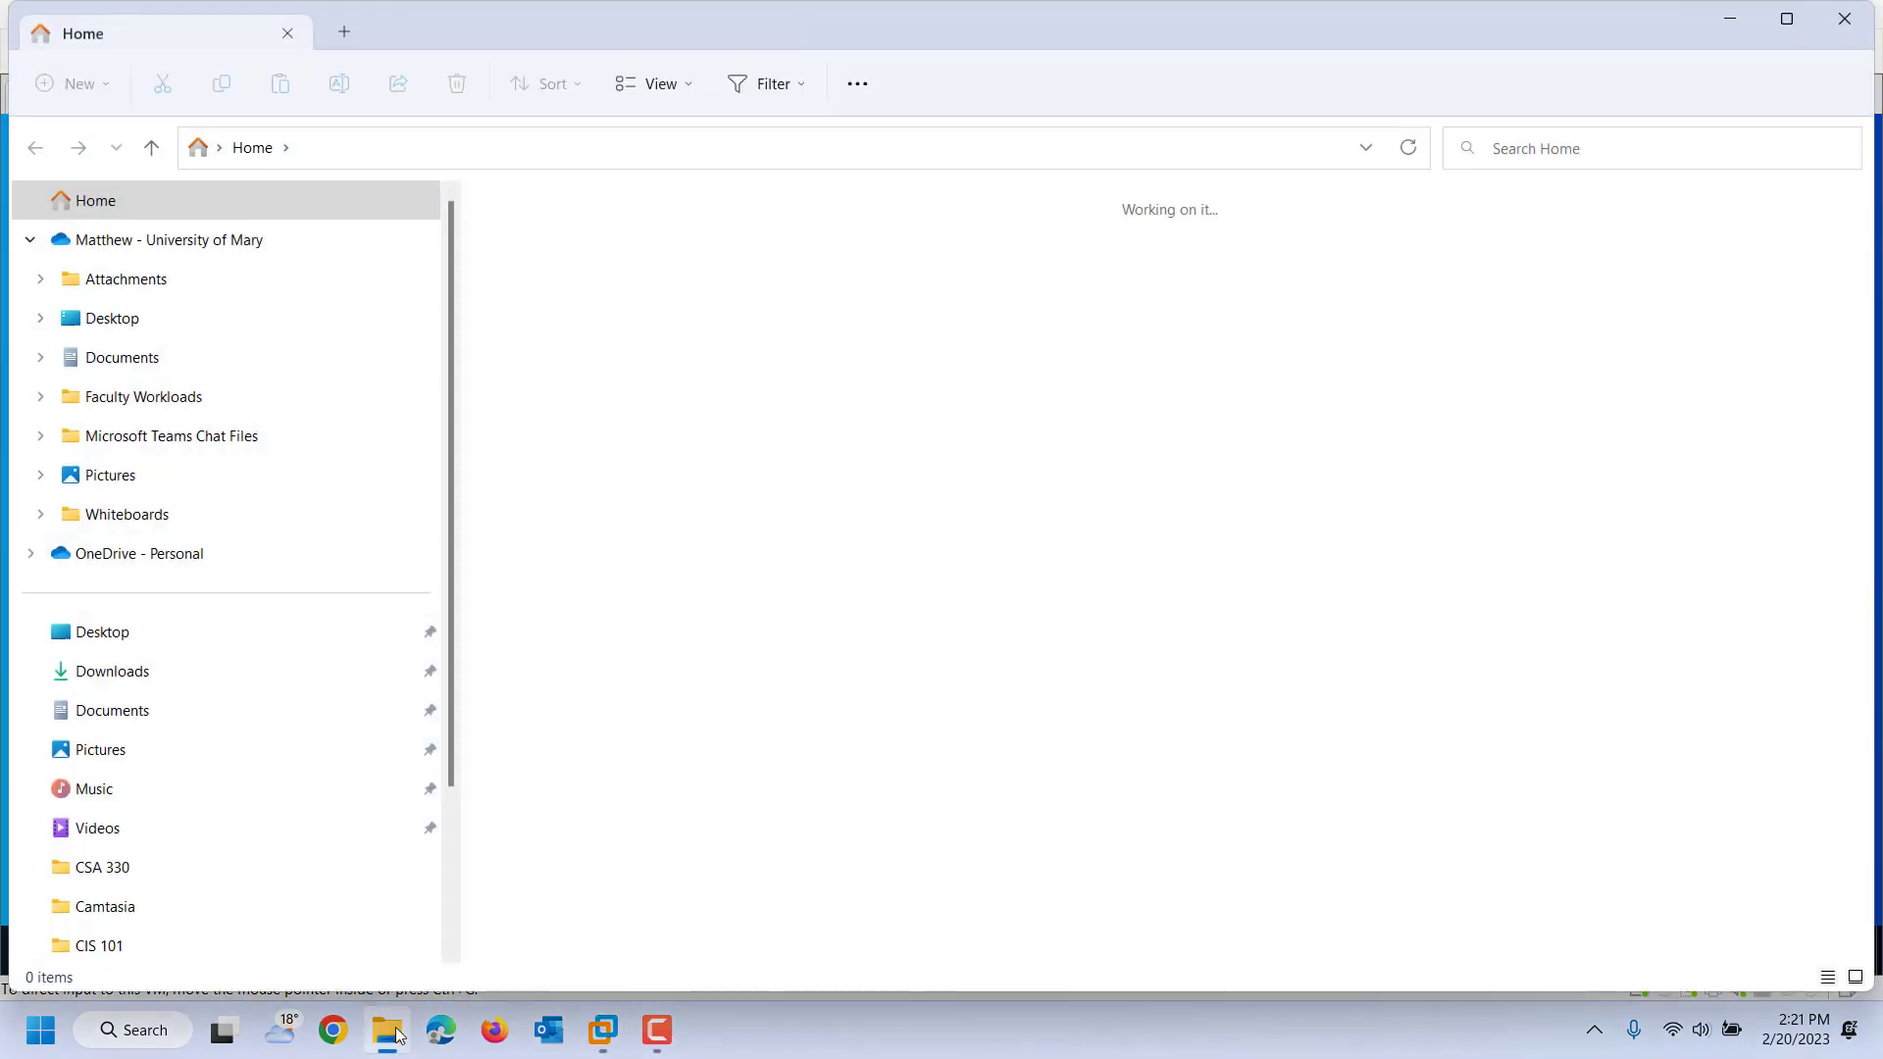
pyautogui.scroll(-2, 216, 827)
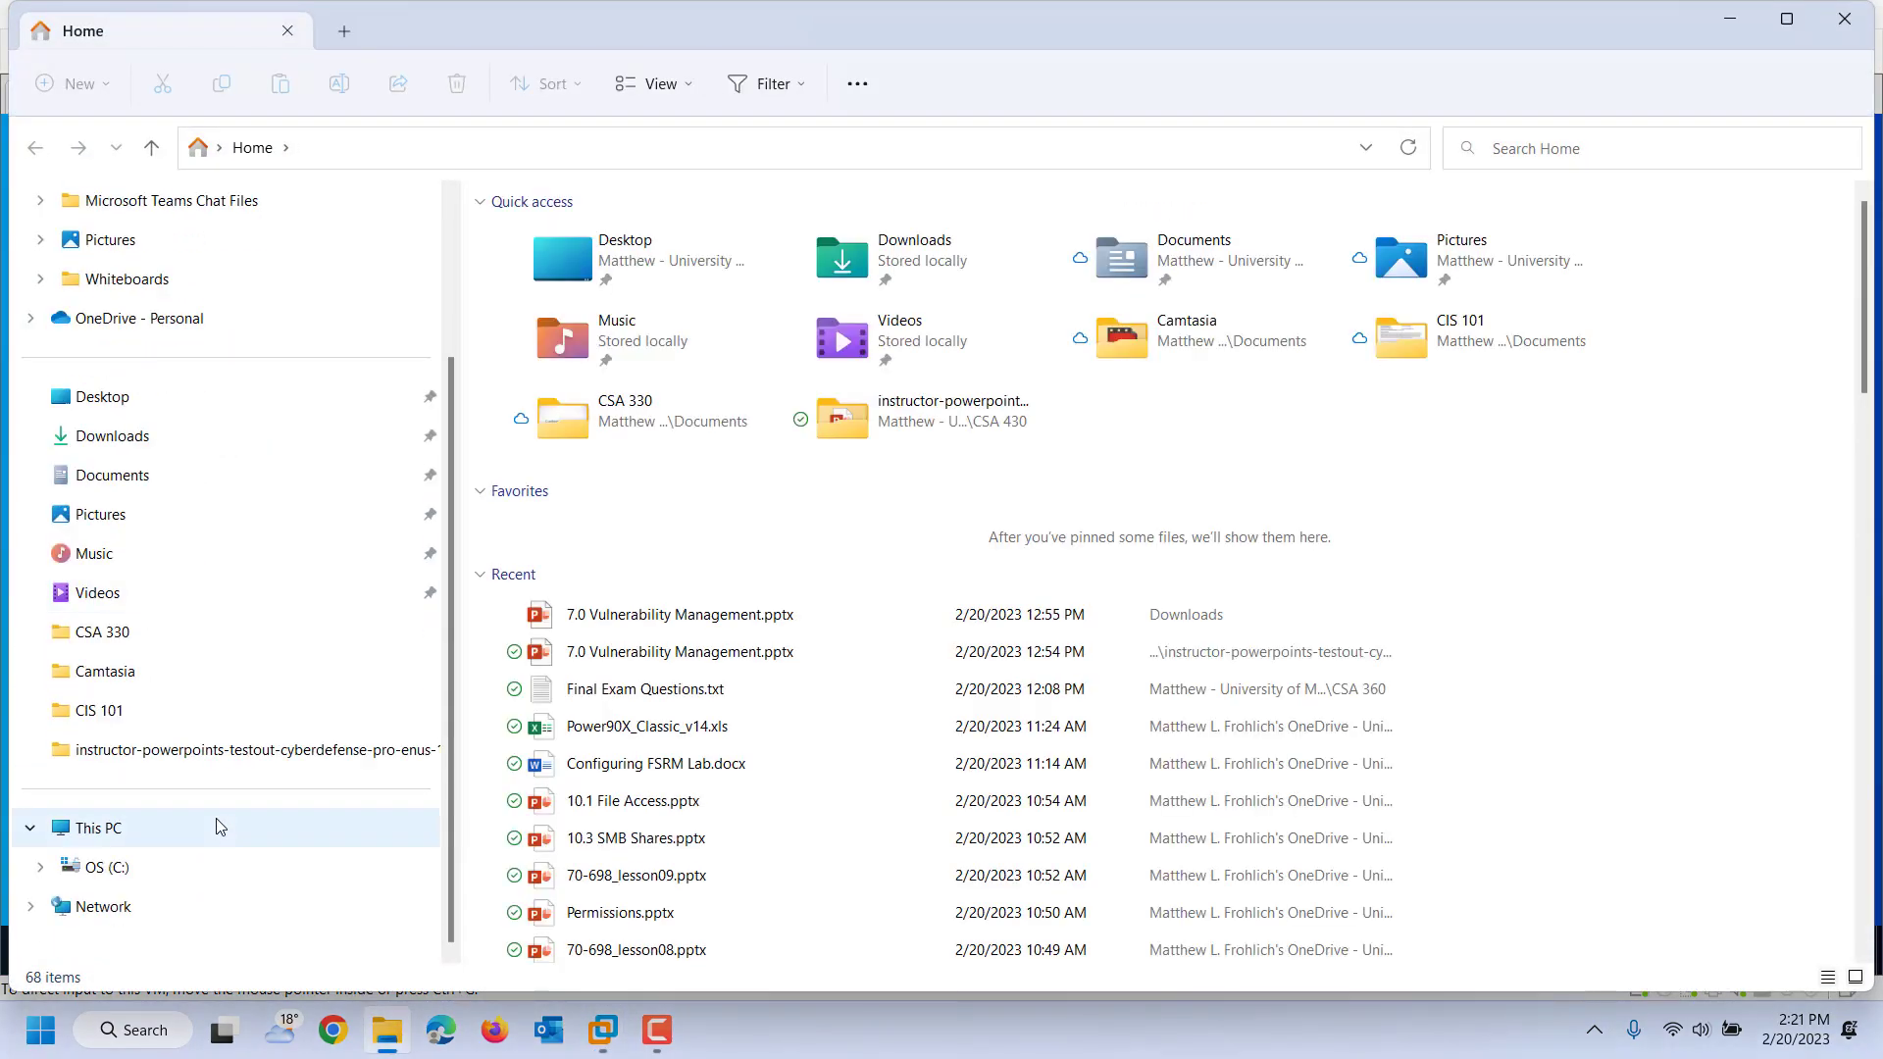
pyautogui.click(126, 830)
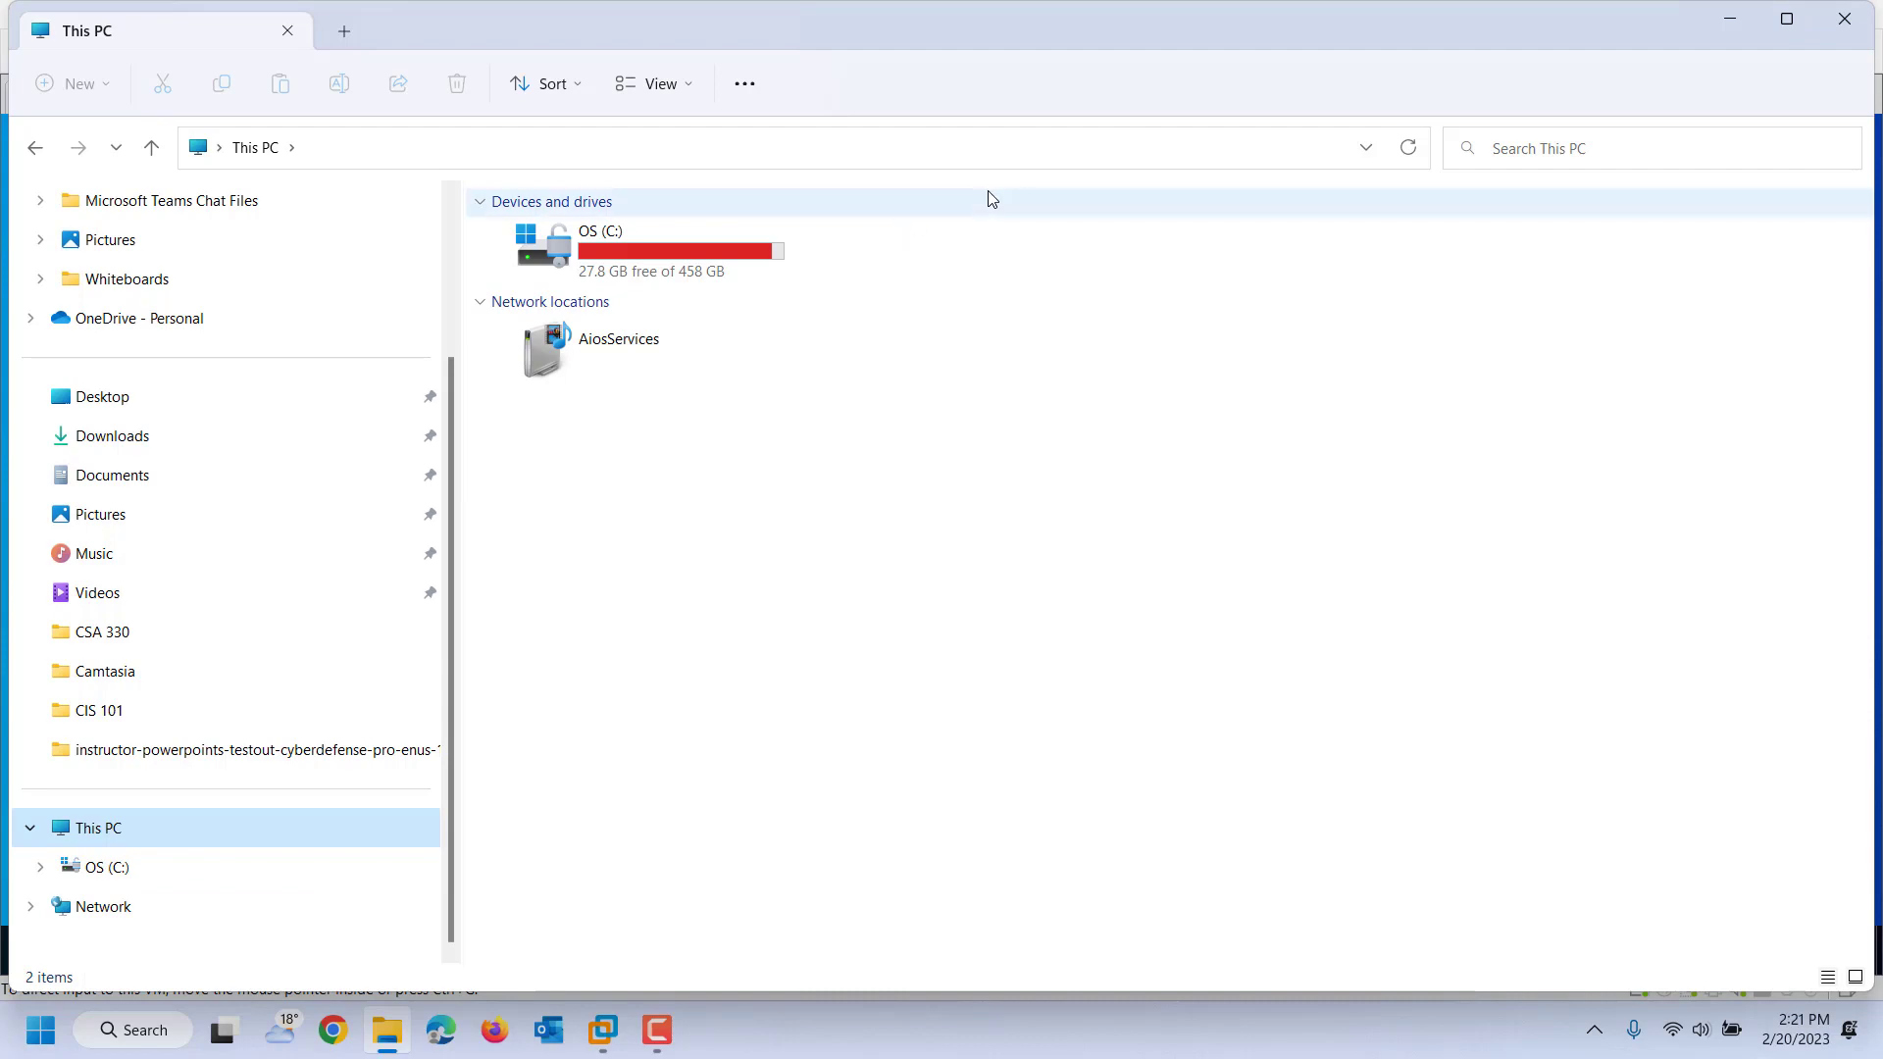
pyautogui.click(1856, 14)
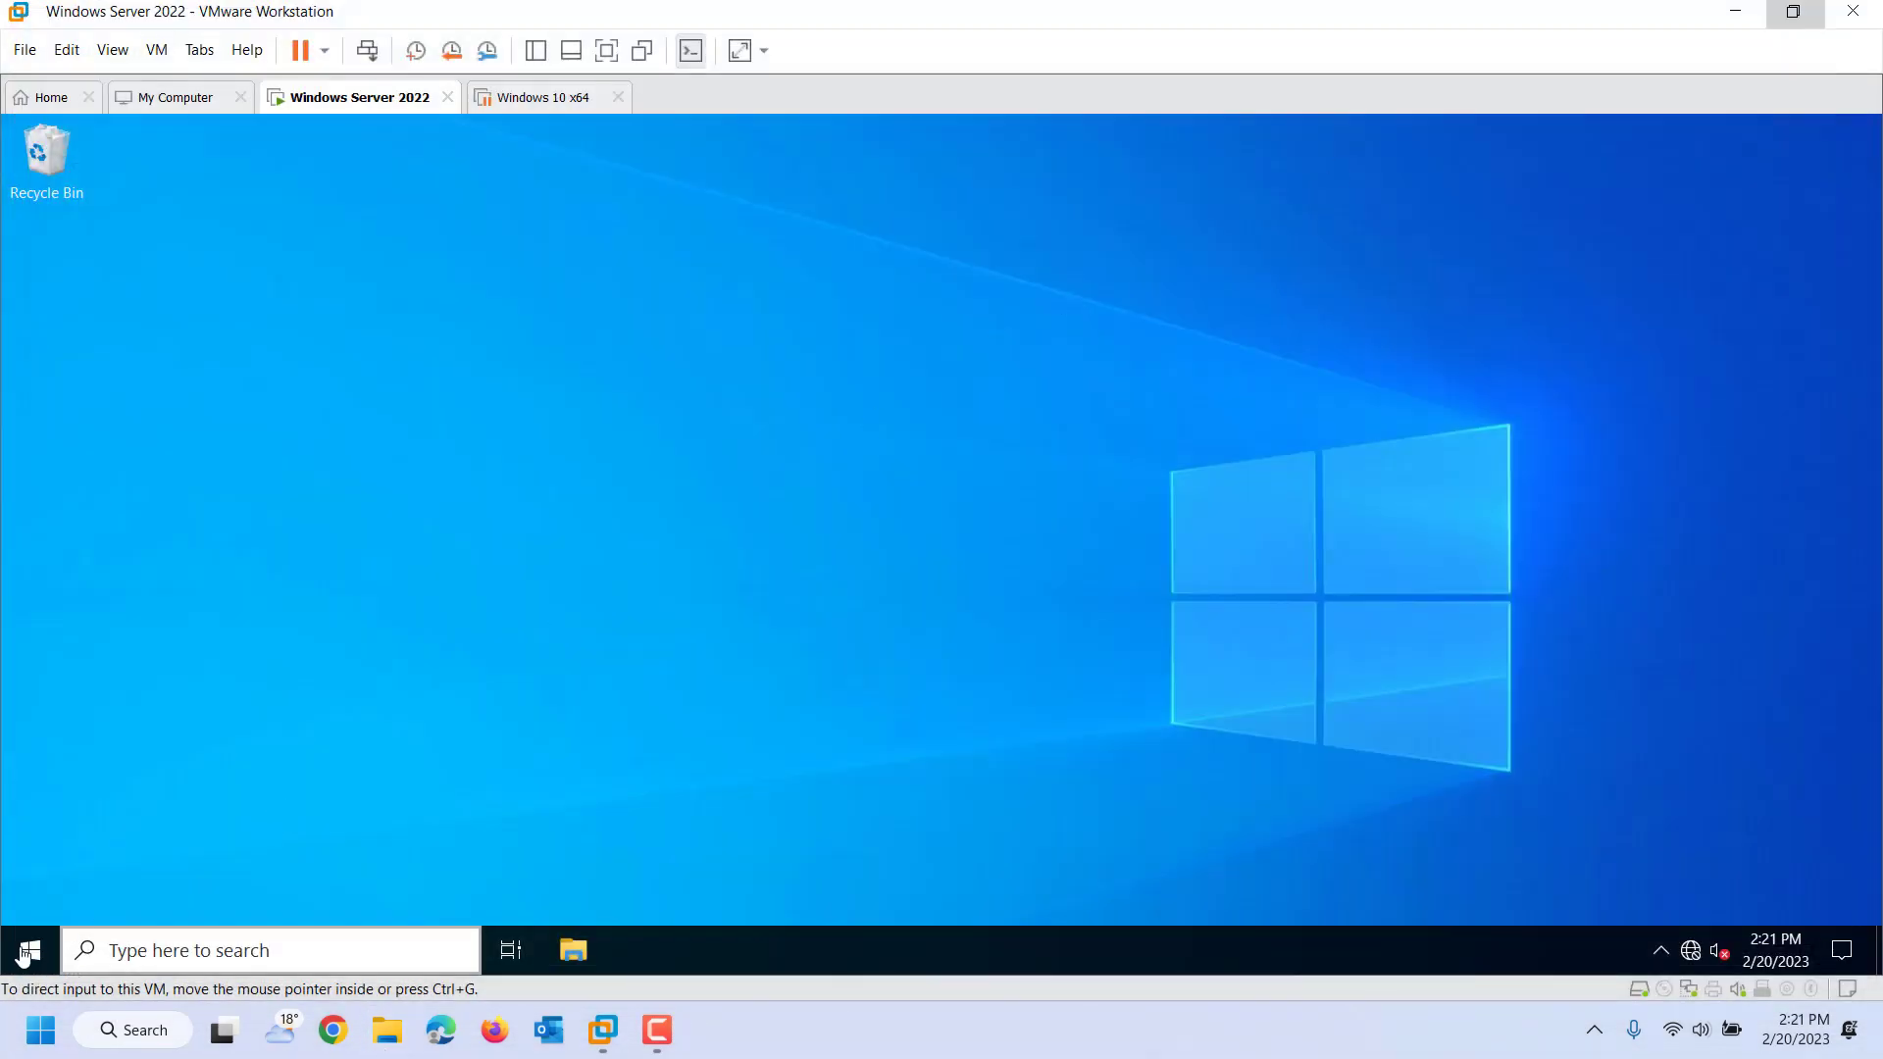
# Step: Map drive G: to \\serverdc\share with net use in an administrator PowerShell session and close PowerShell
pyautogui.click(36, 947)
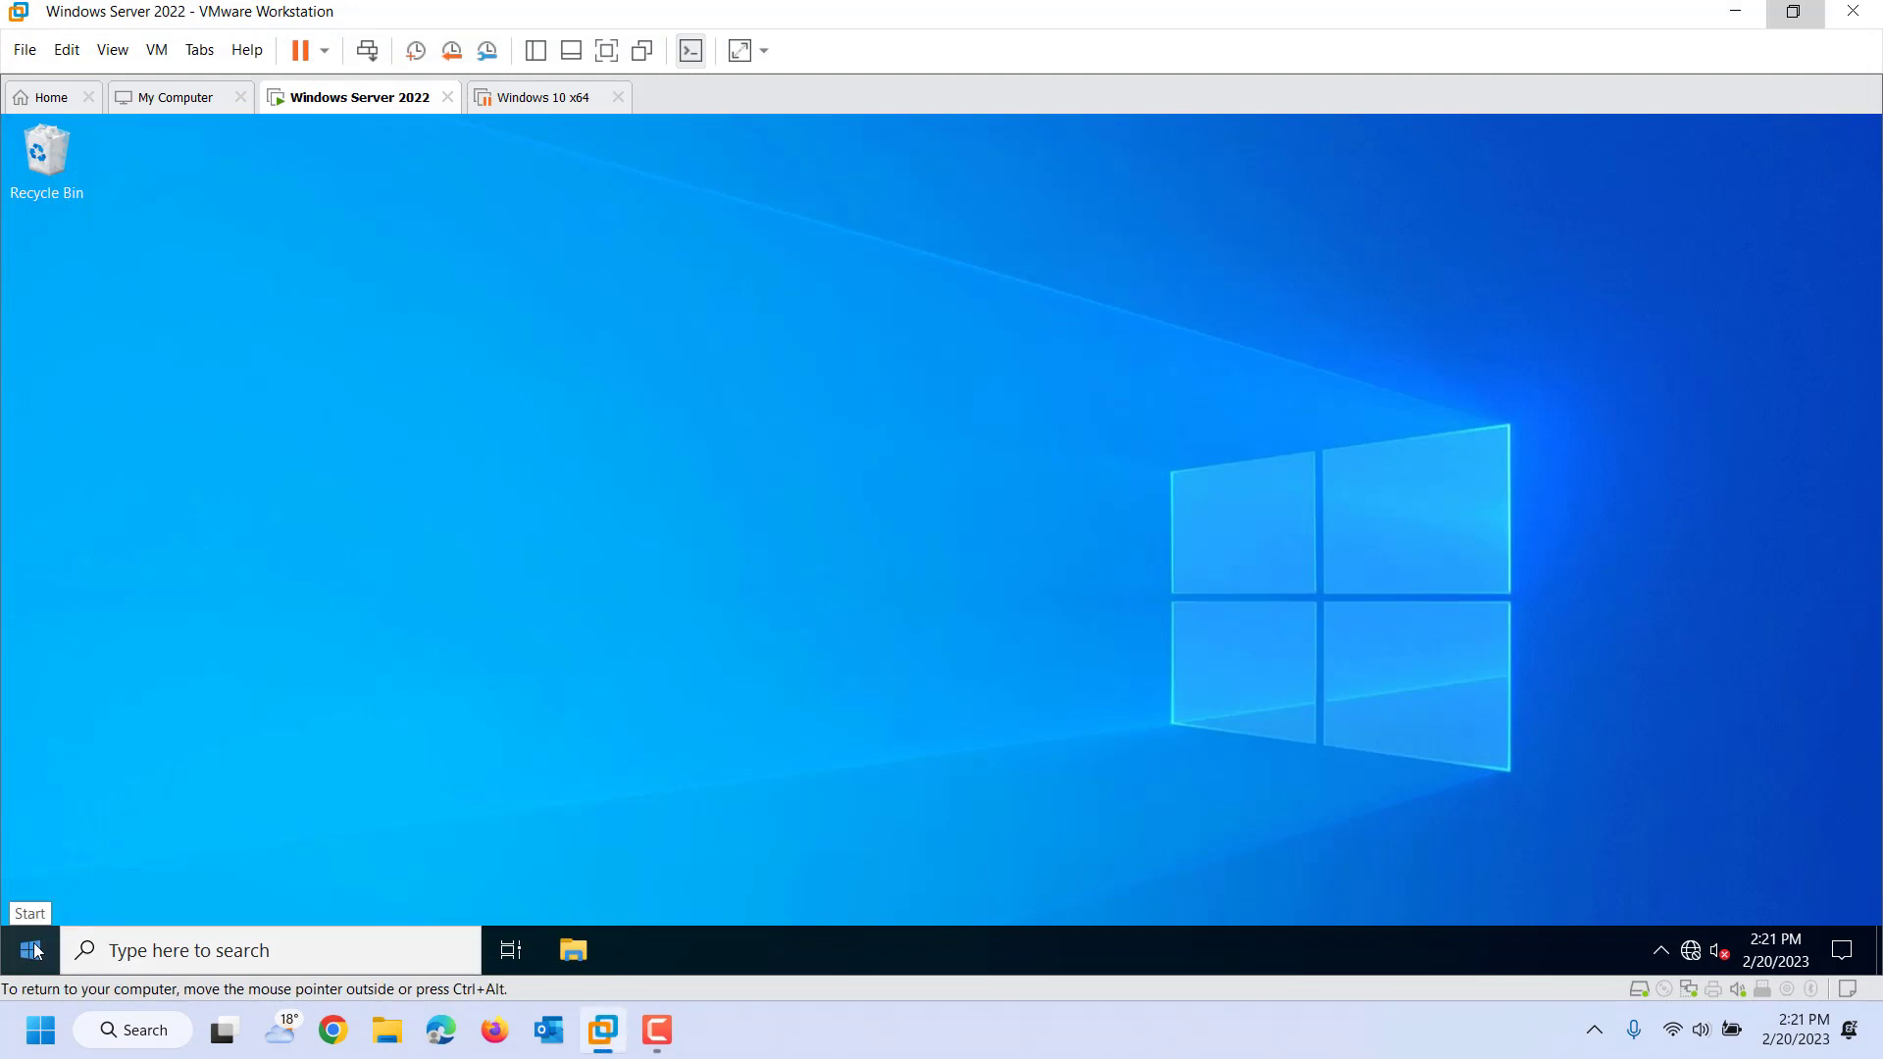
pyautogui.rightClick(34, 949)
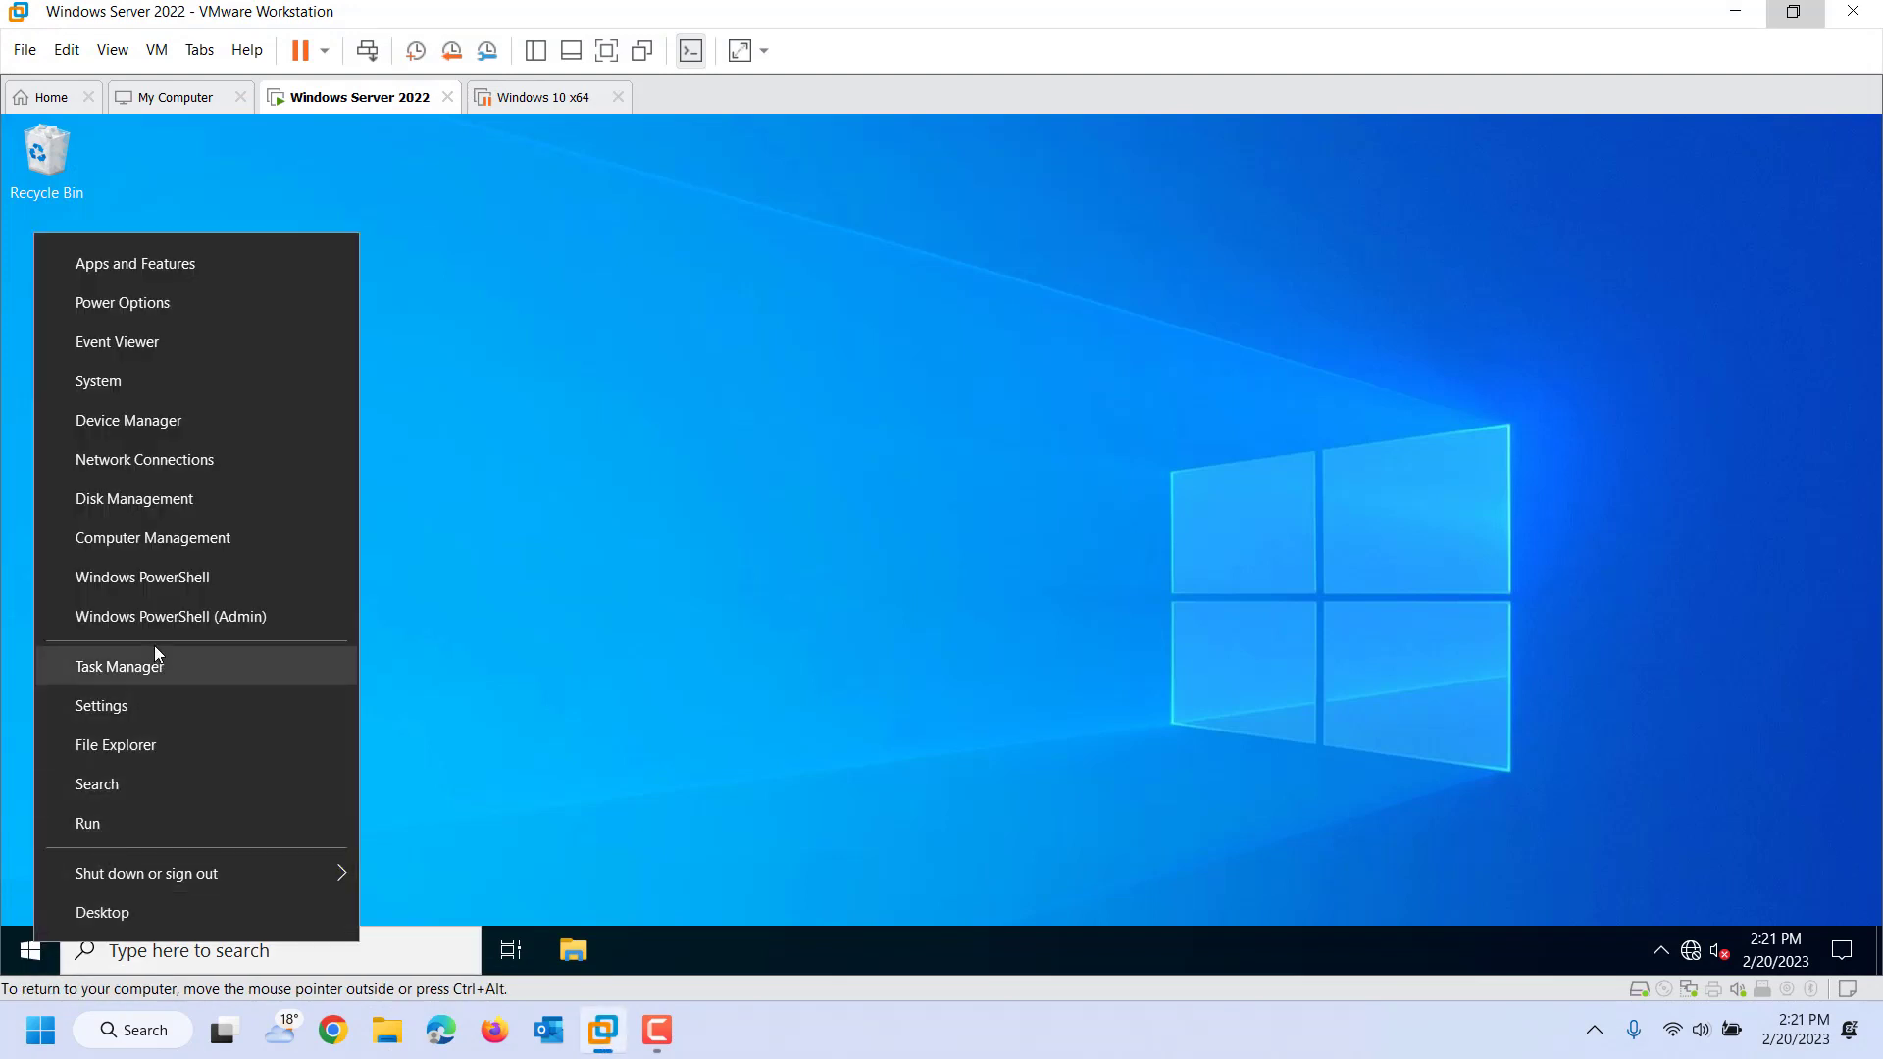
pyautogui.click(180, 633)
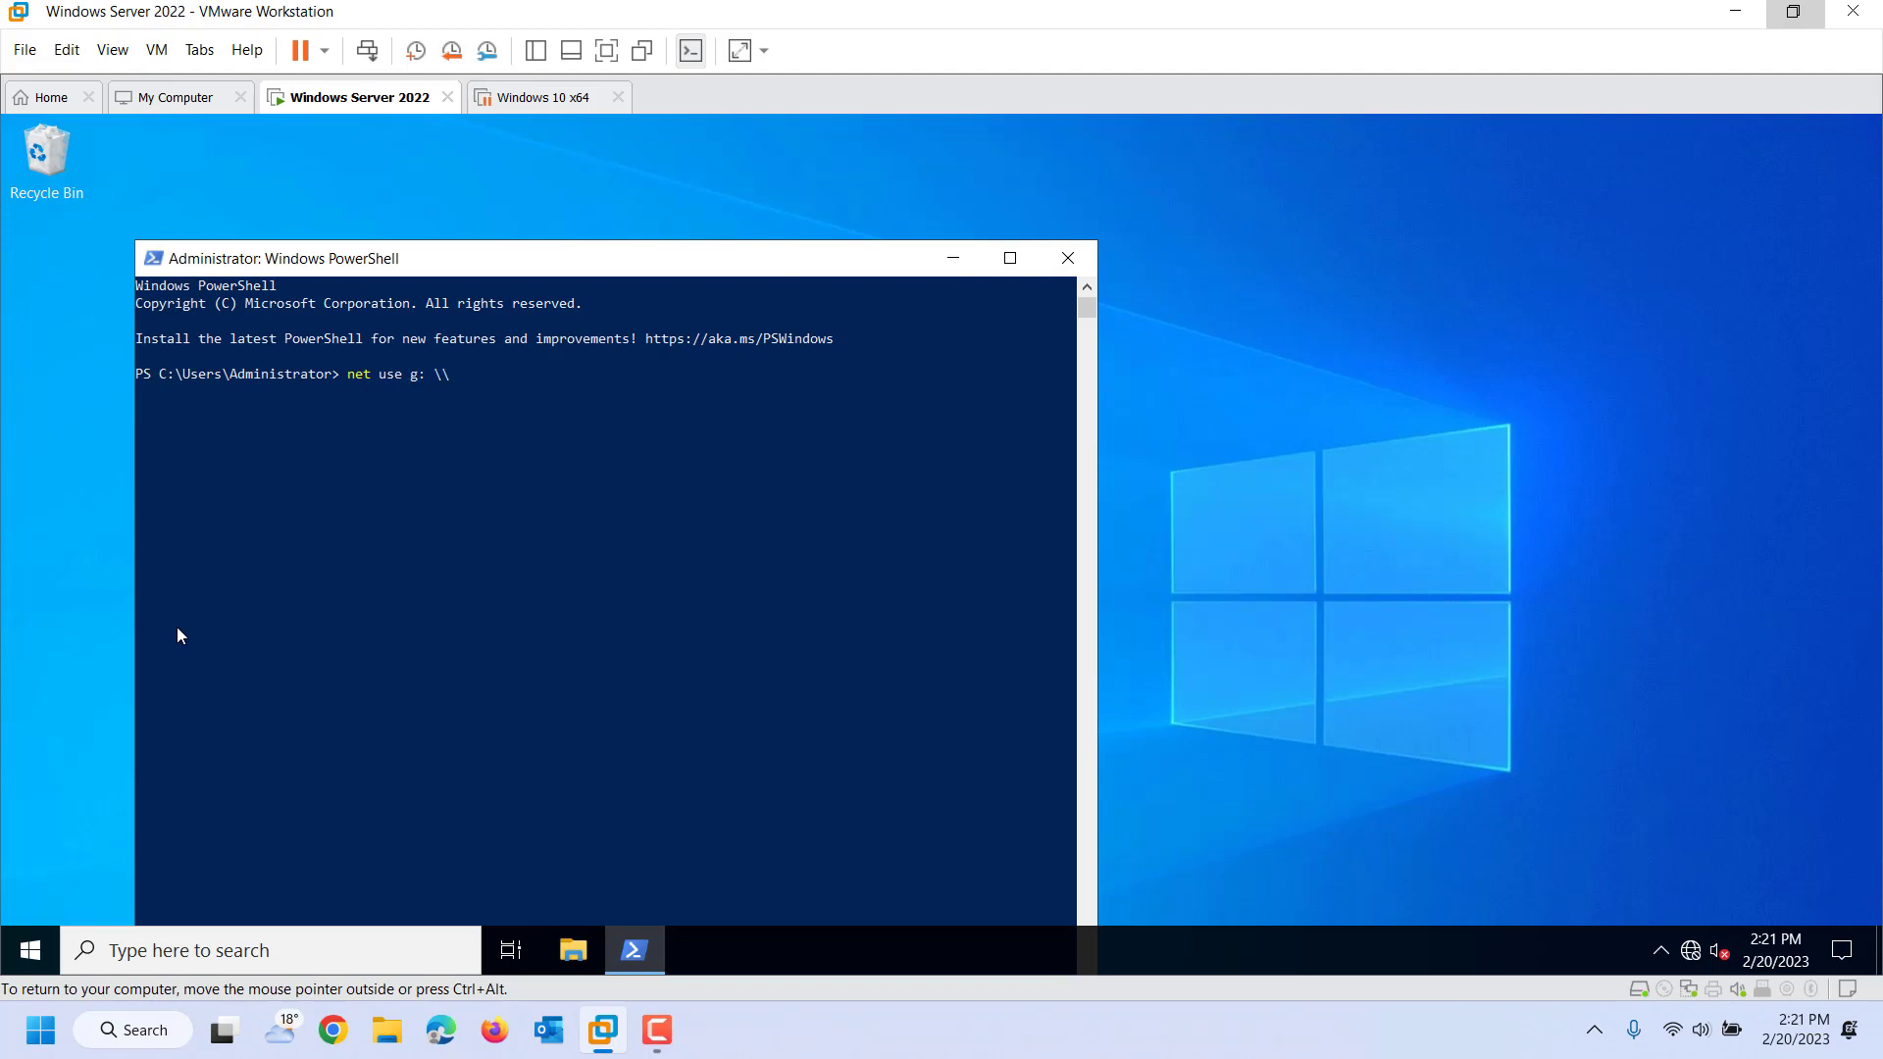
pyautogui.write('rverdc\\share')
pyautogui.press('Return')
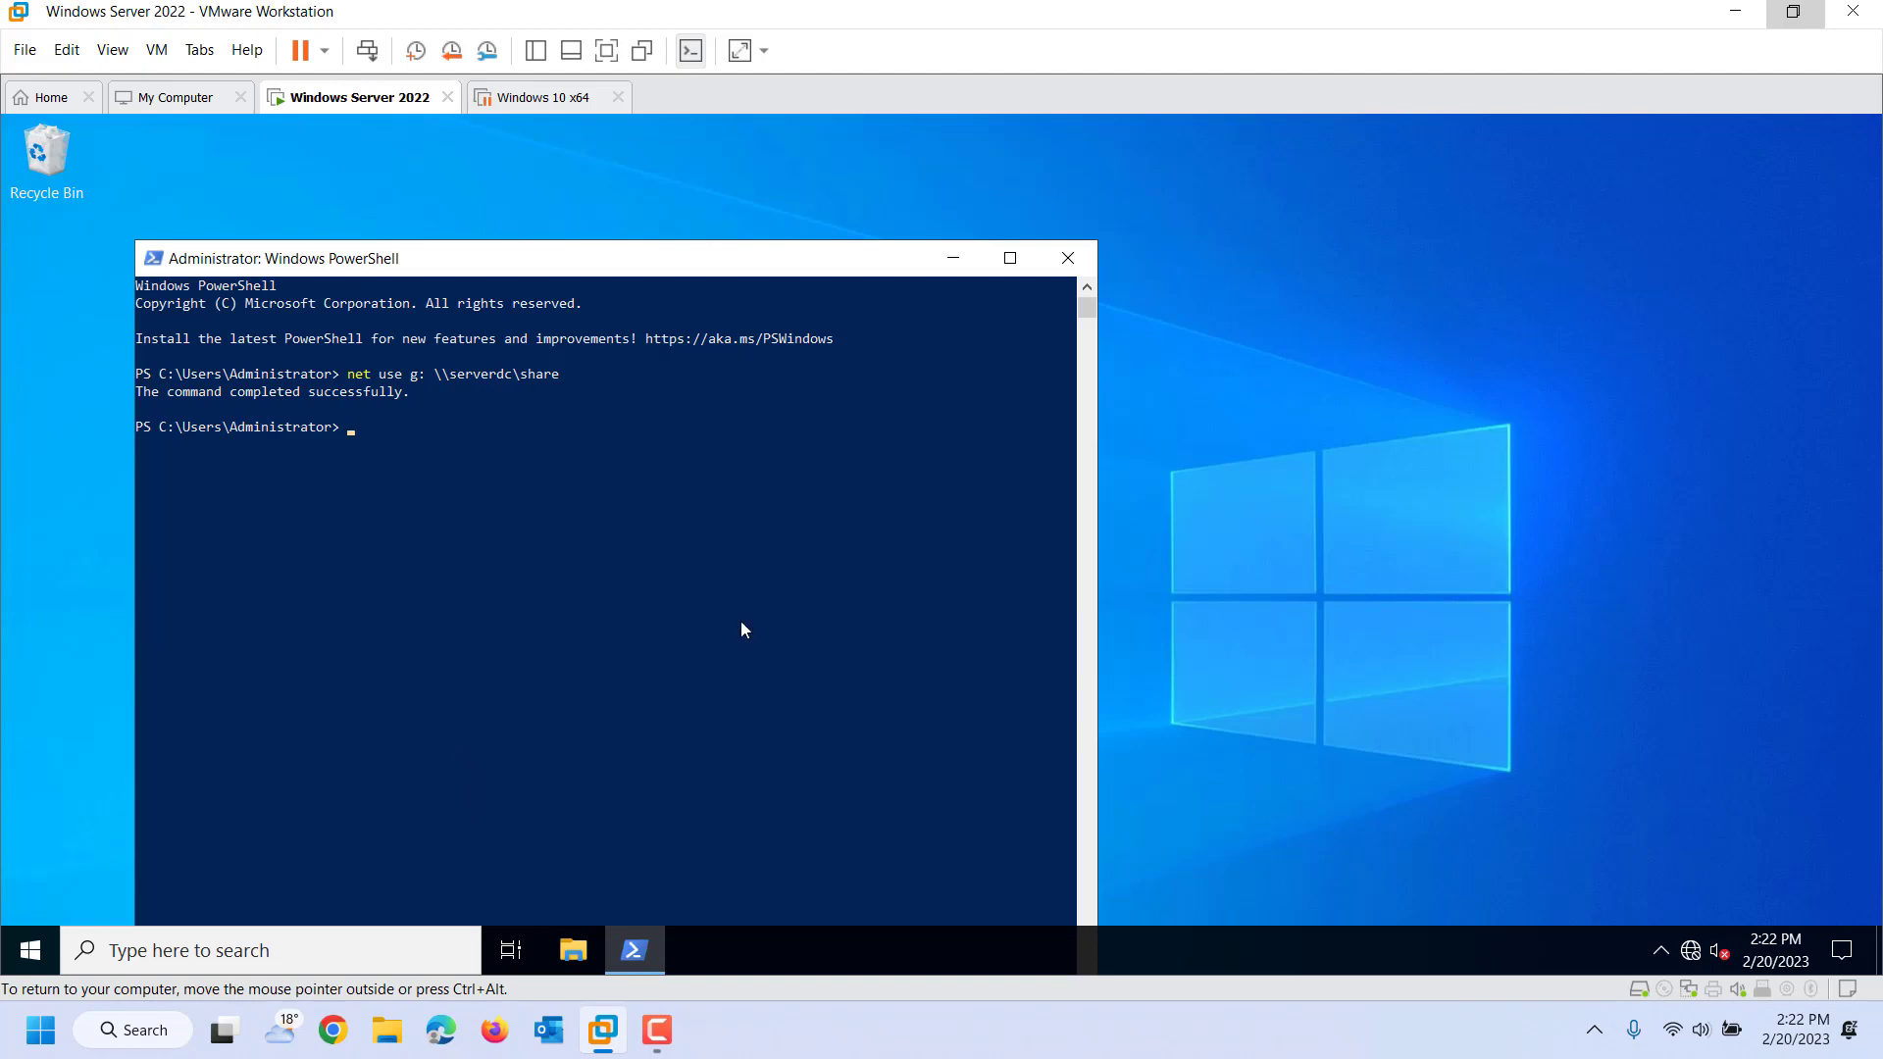
pyautogui.click(1090, 265)
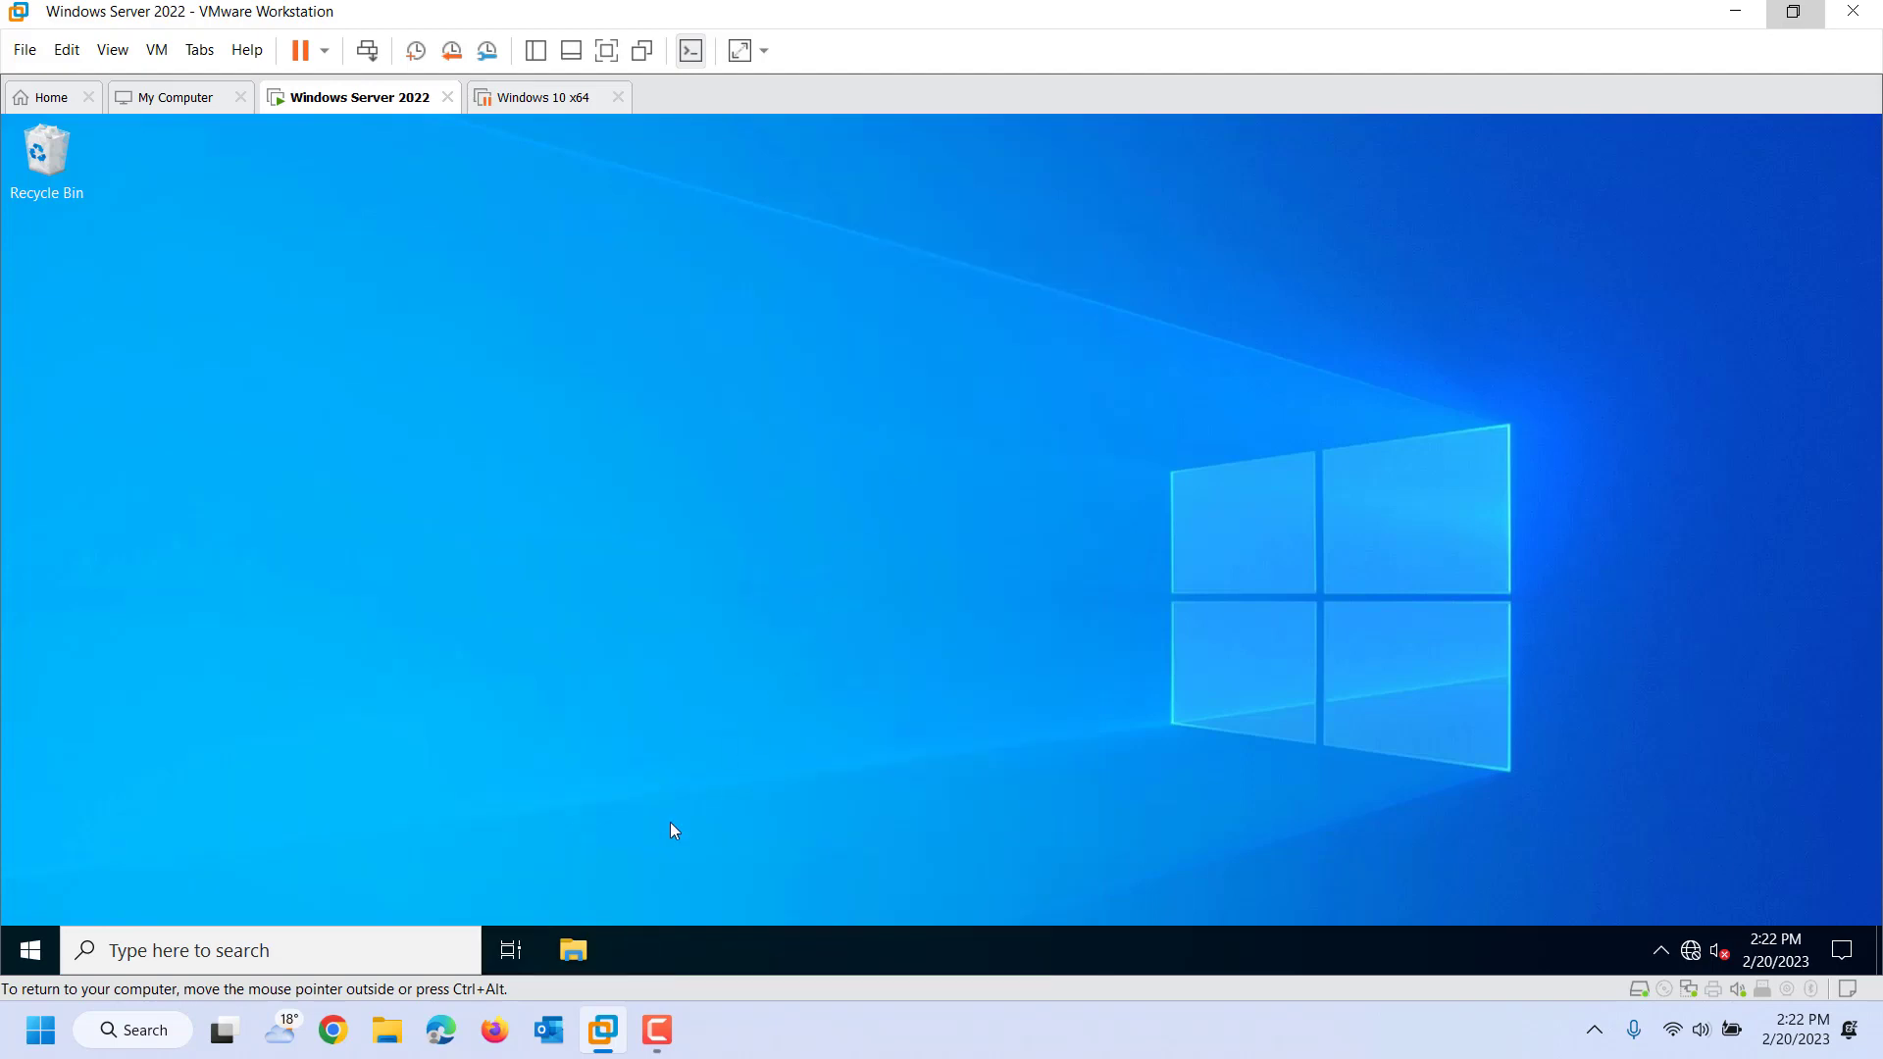
# Step: View the contents of the mapped G: network drive in the server's File Explorer and return to This PC
pyautogui.click(579, 946)
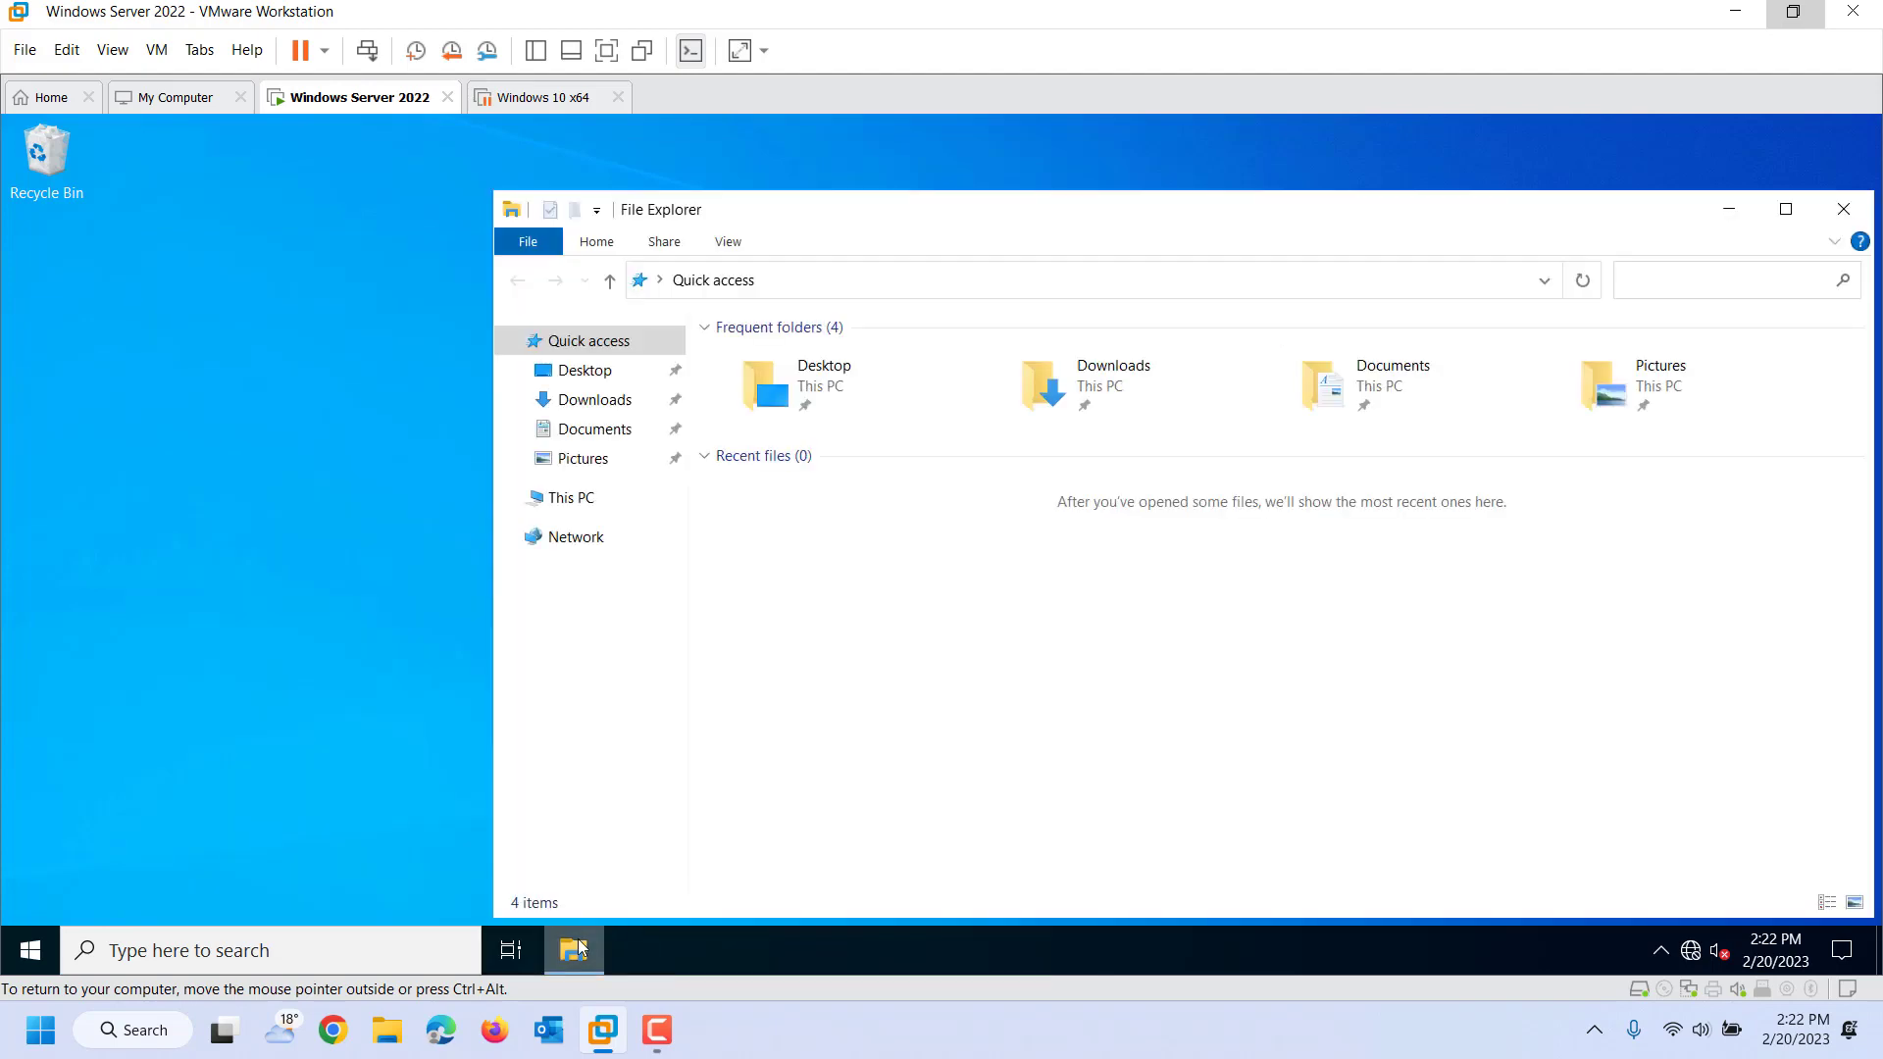
pyautogui.click(564, 501)
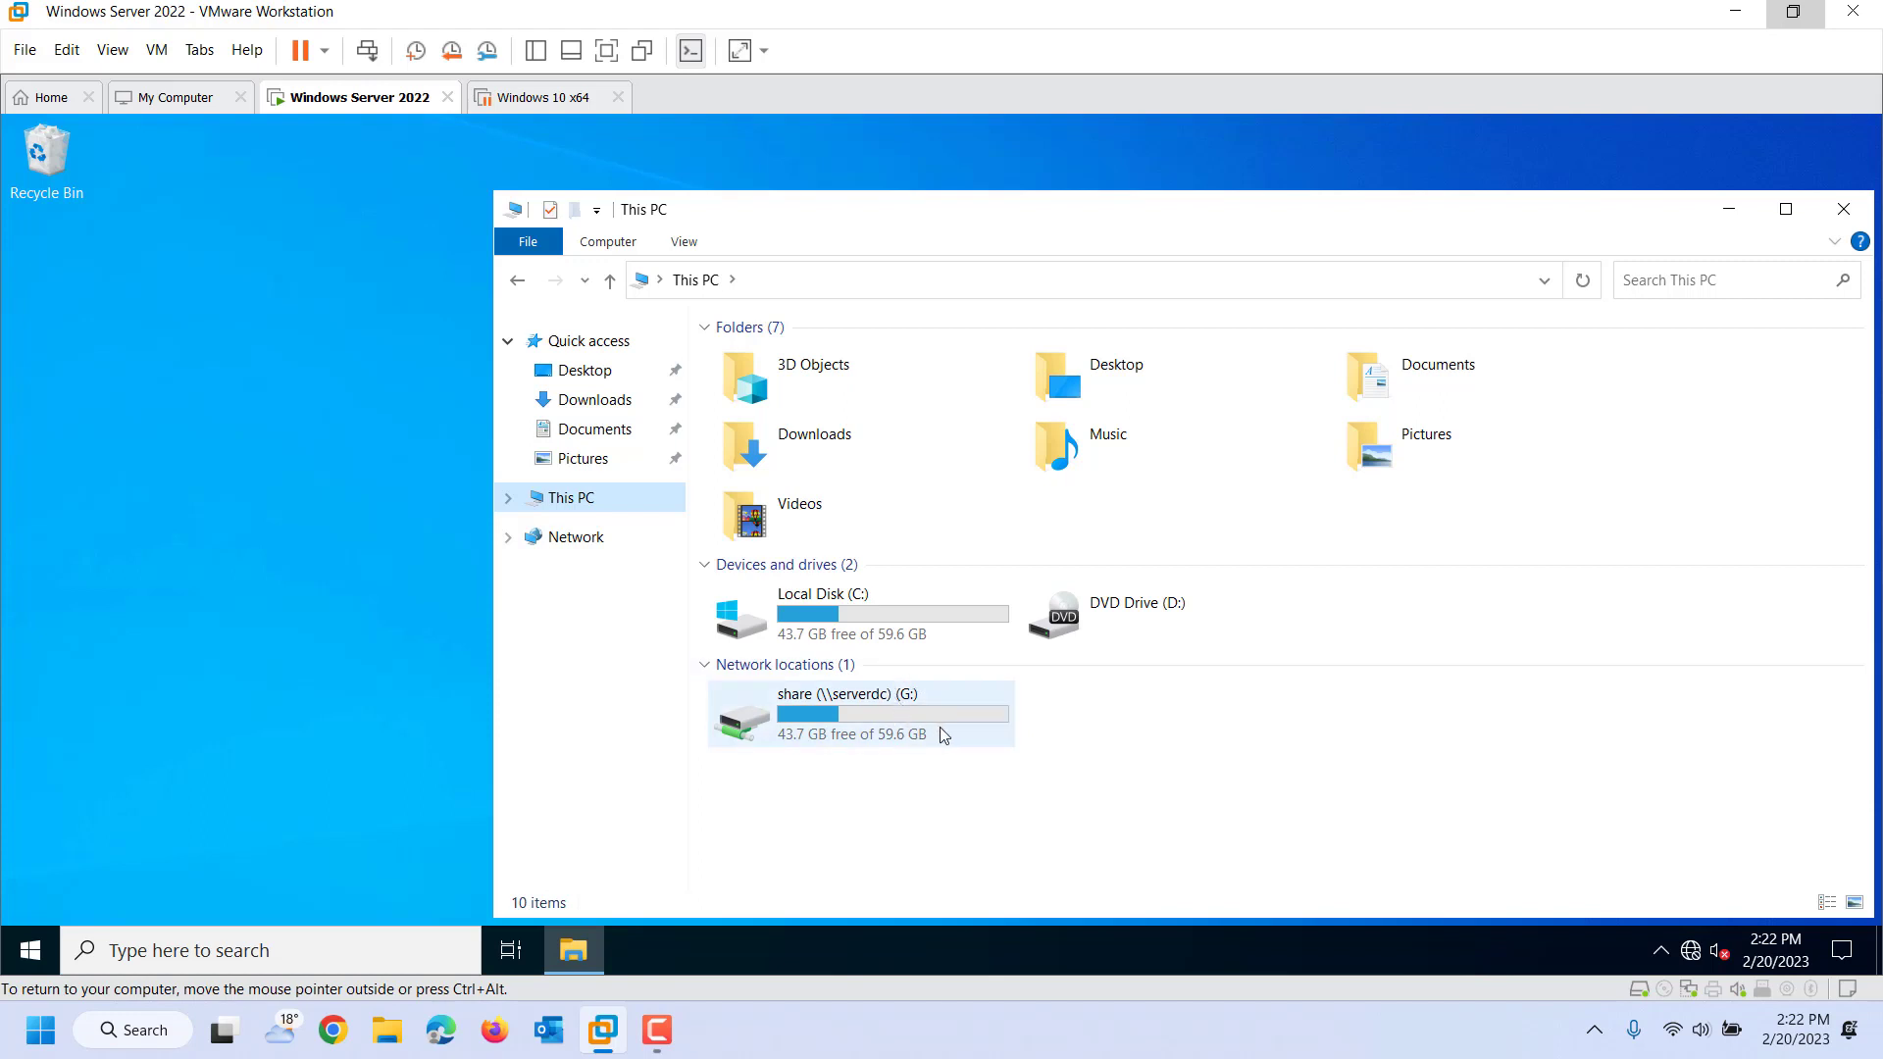
pyautogui.doubleClick(903, 733)
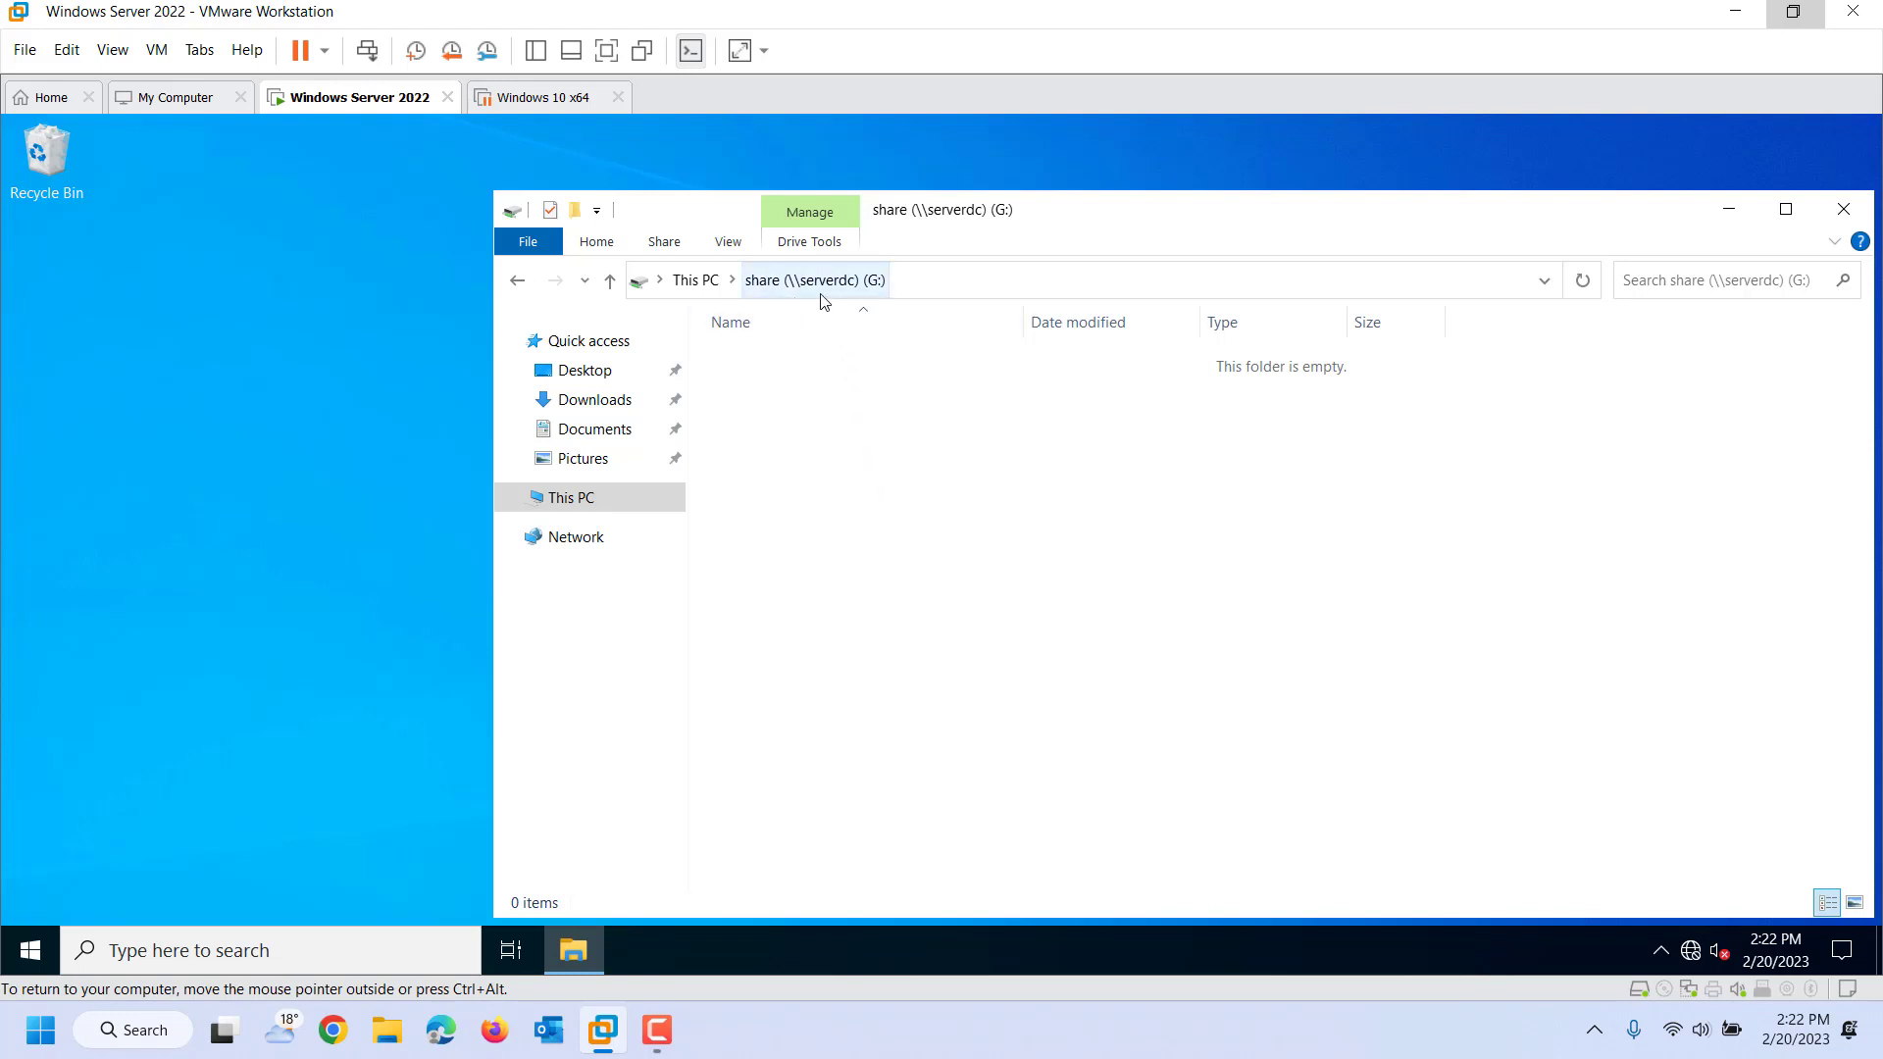
pyautogui.click(584, 498)
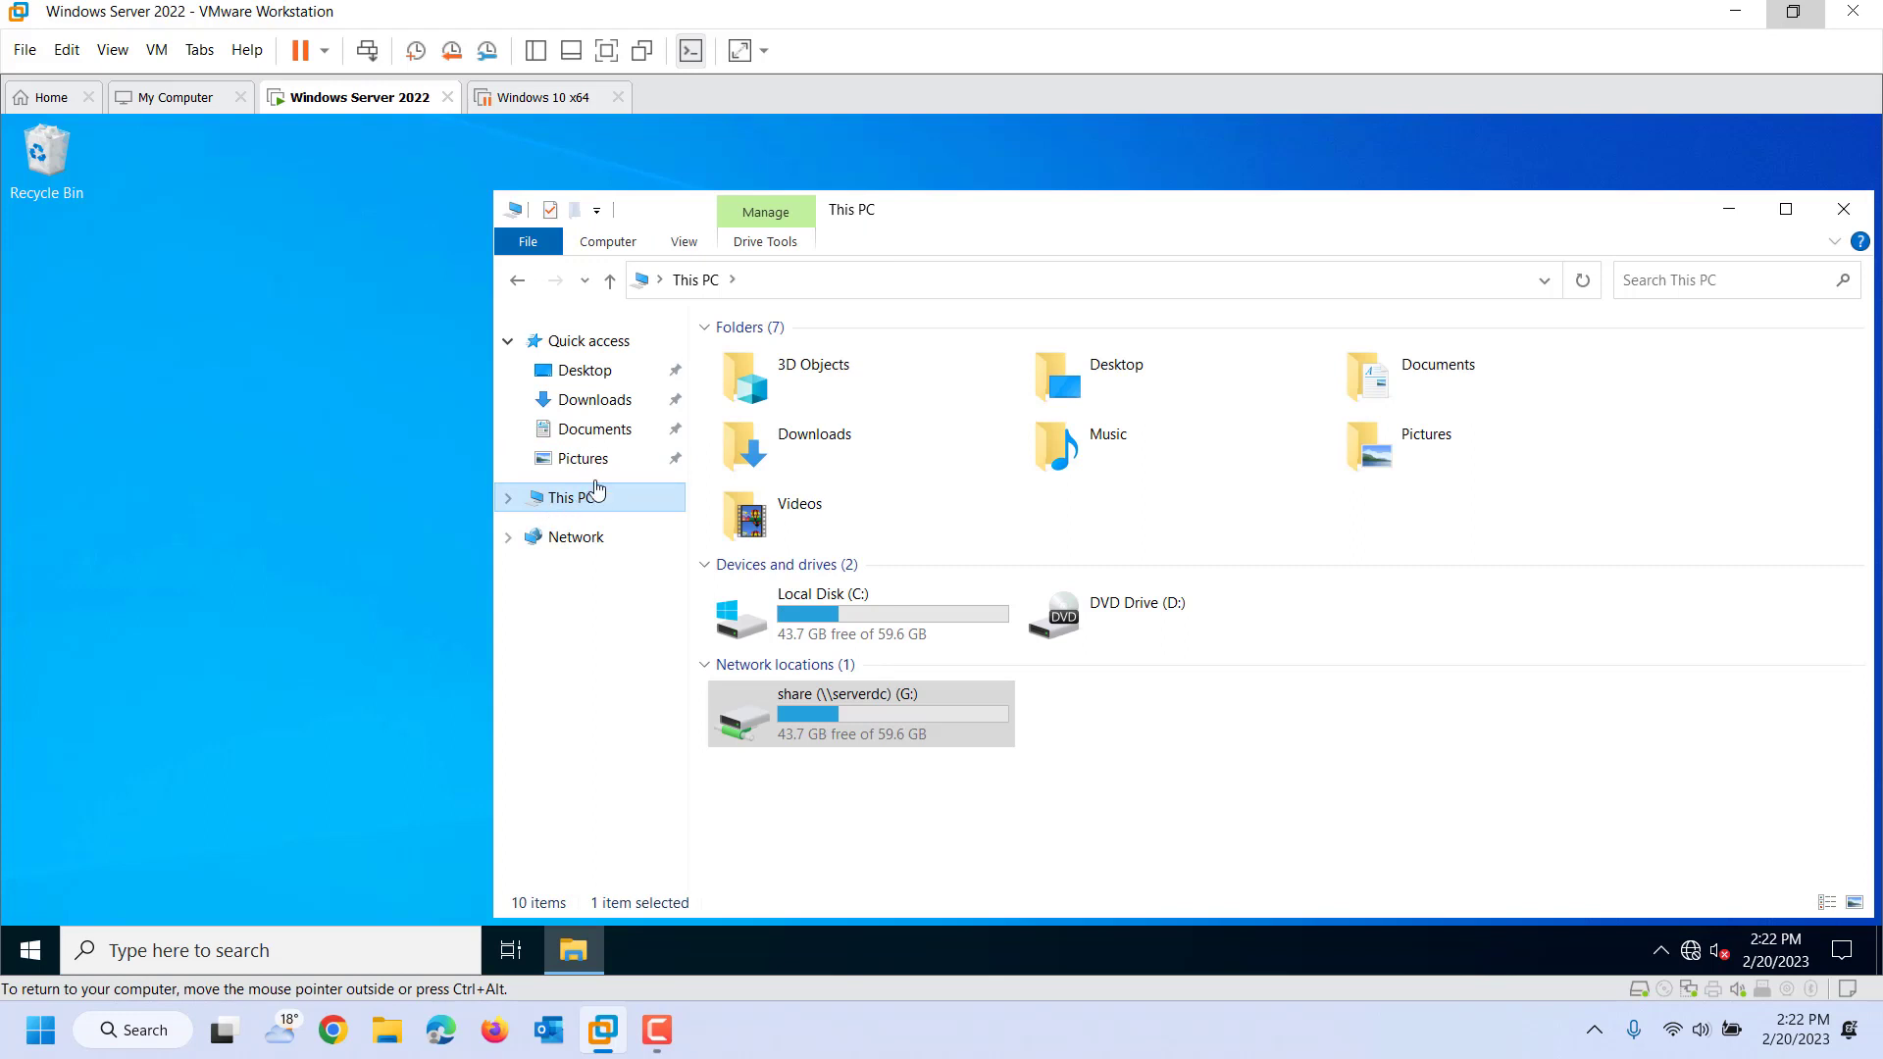
# Step: Start mapping another network drive from This PC and set its drive letter to A:
pyautogui.click(766, 242)
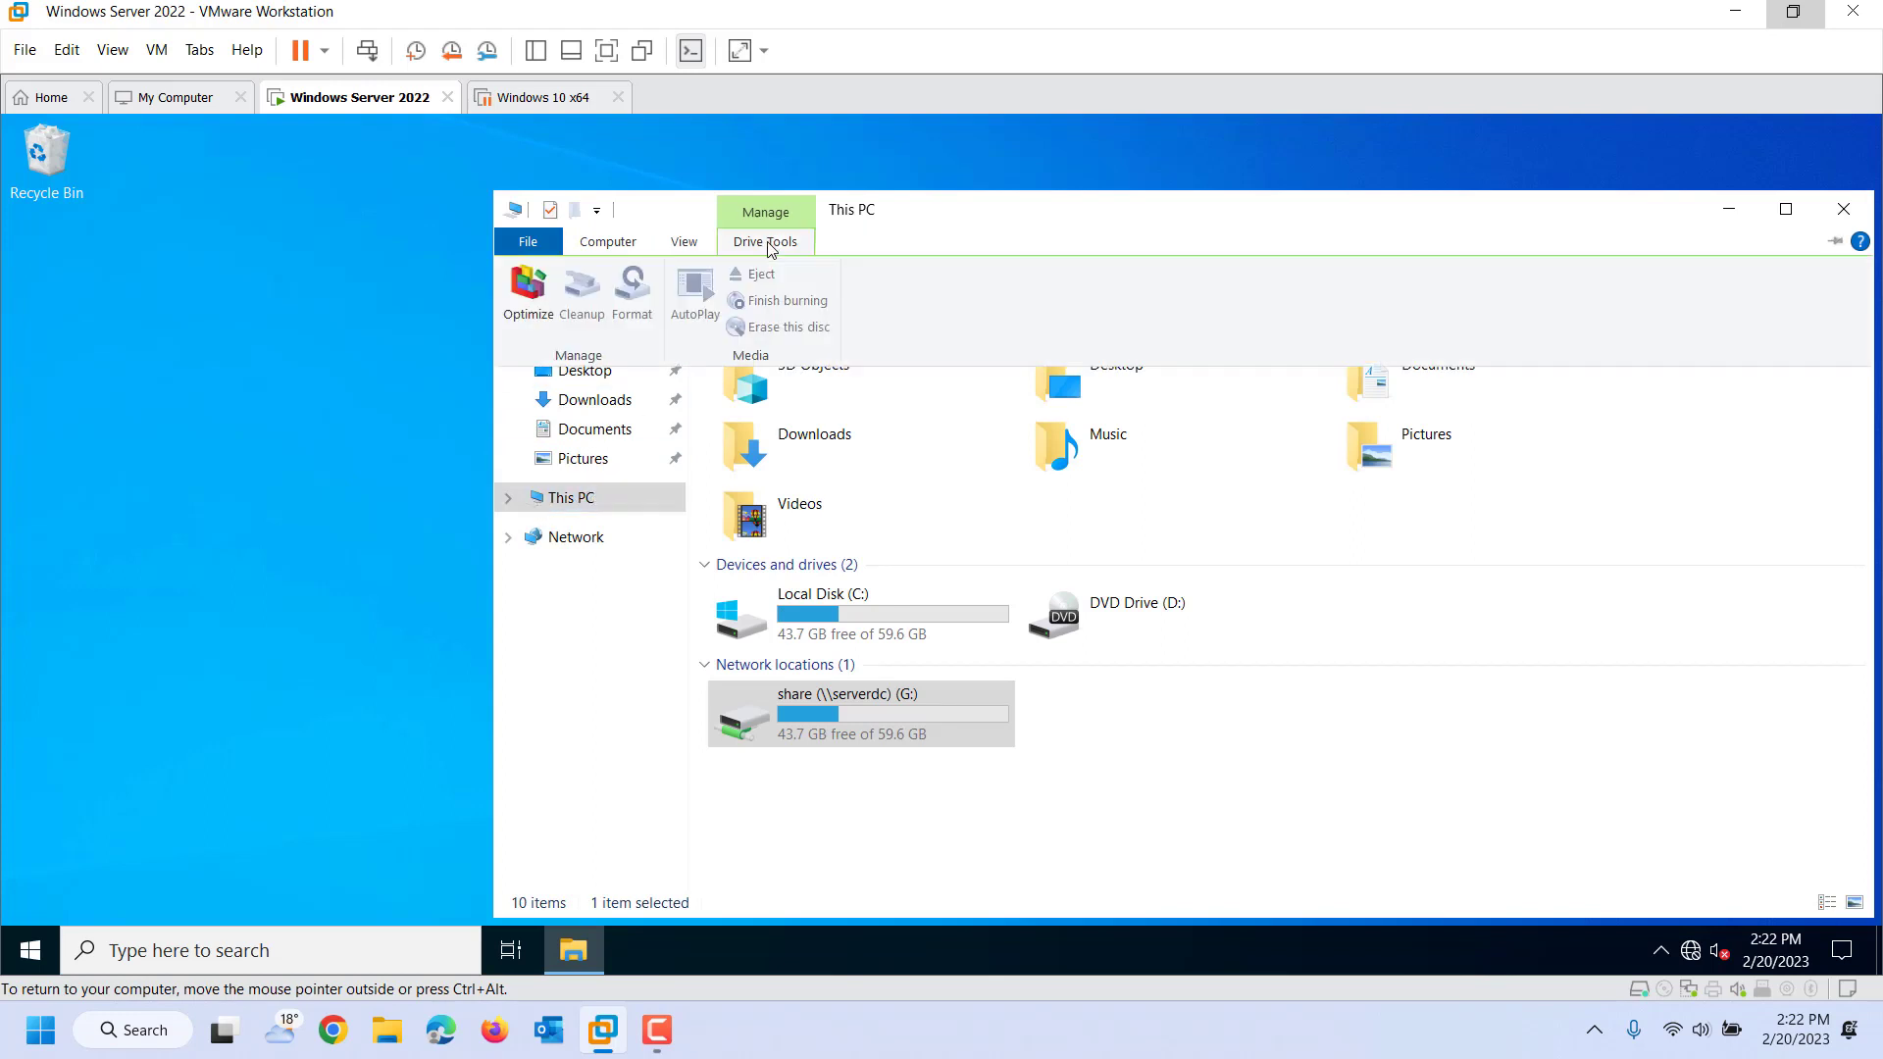
pyautogui.click(619, 247)
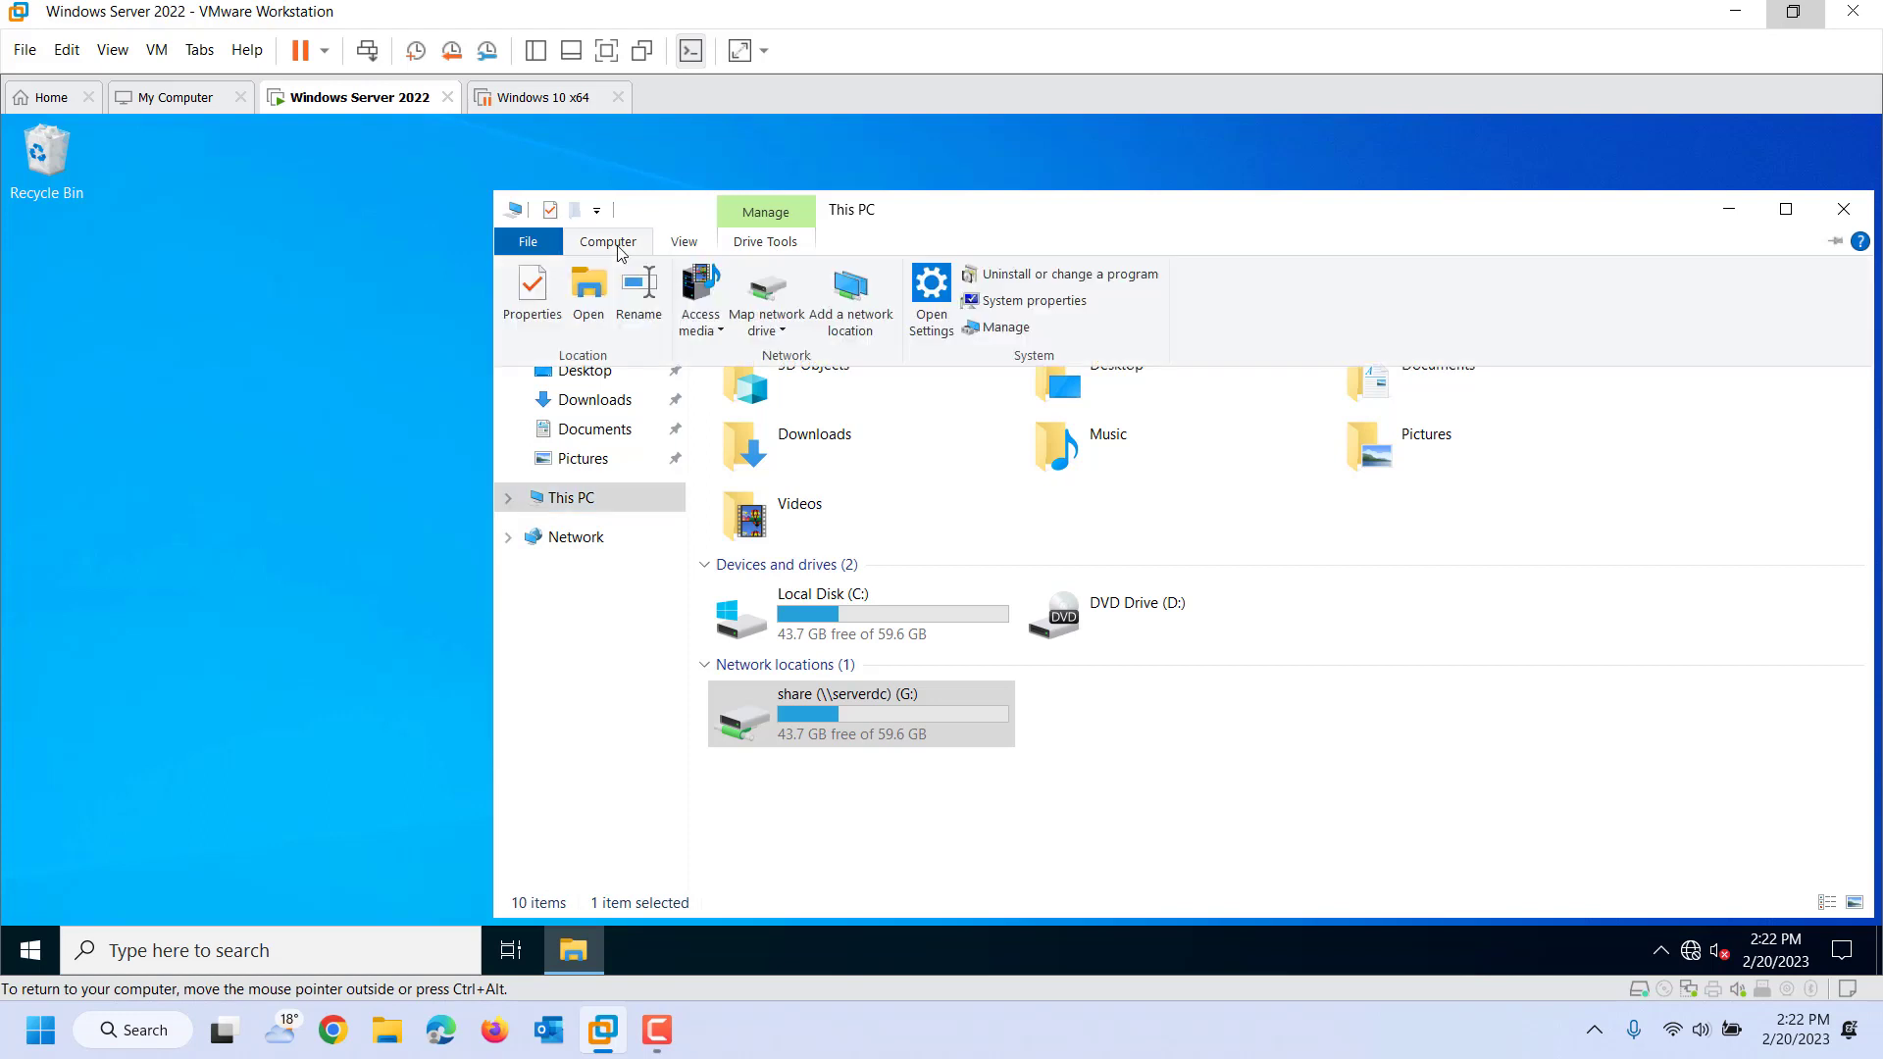
pyautogui.click(786, 324)
pyautogui.click(787, 357)
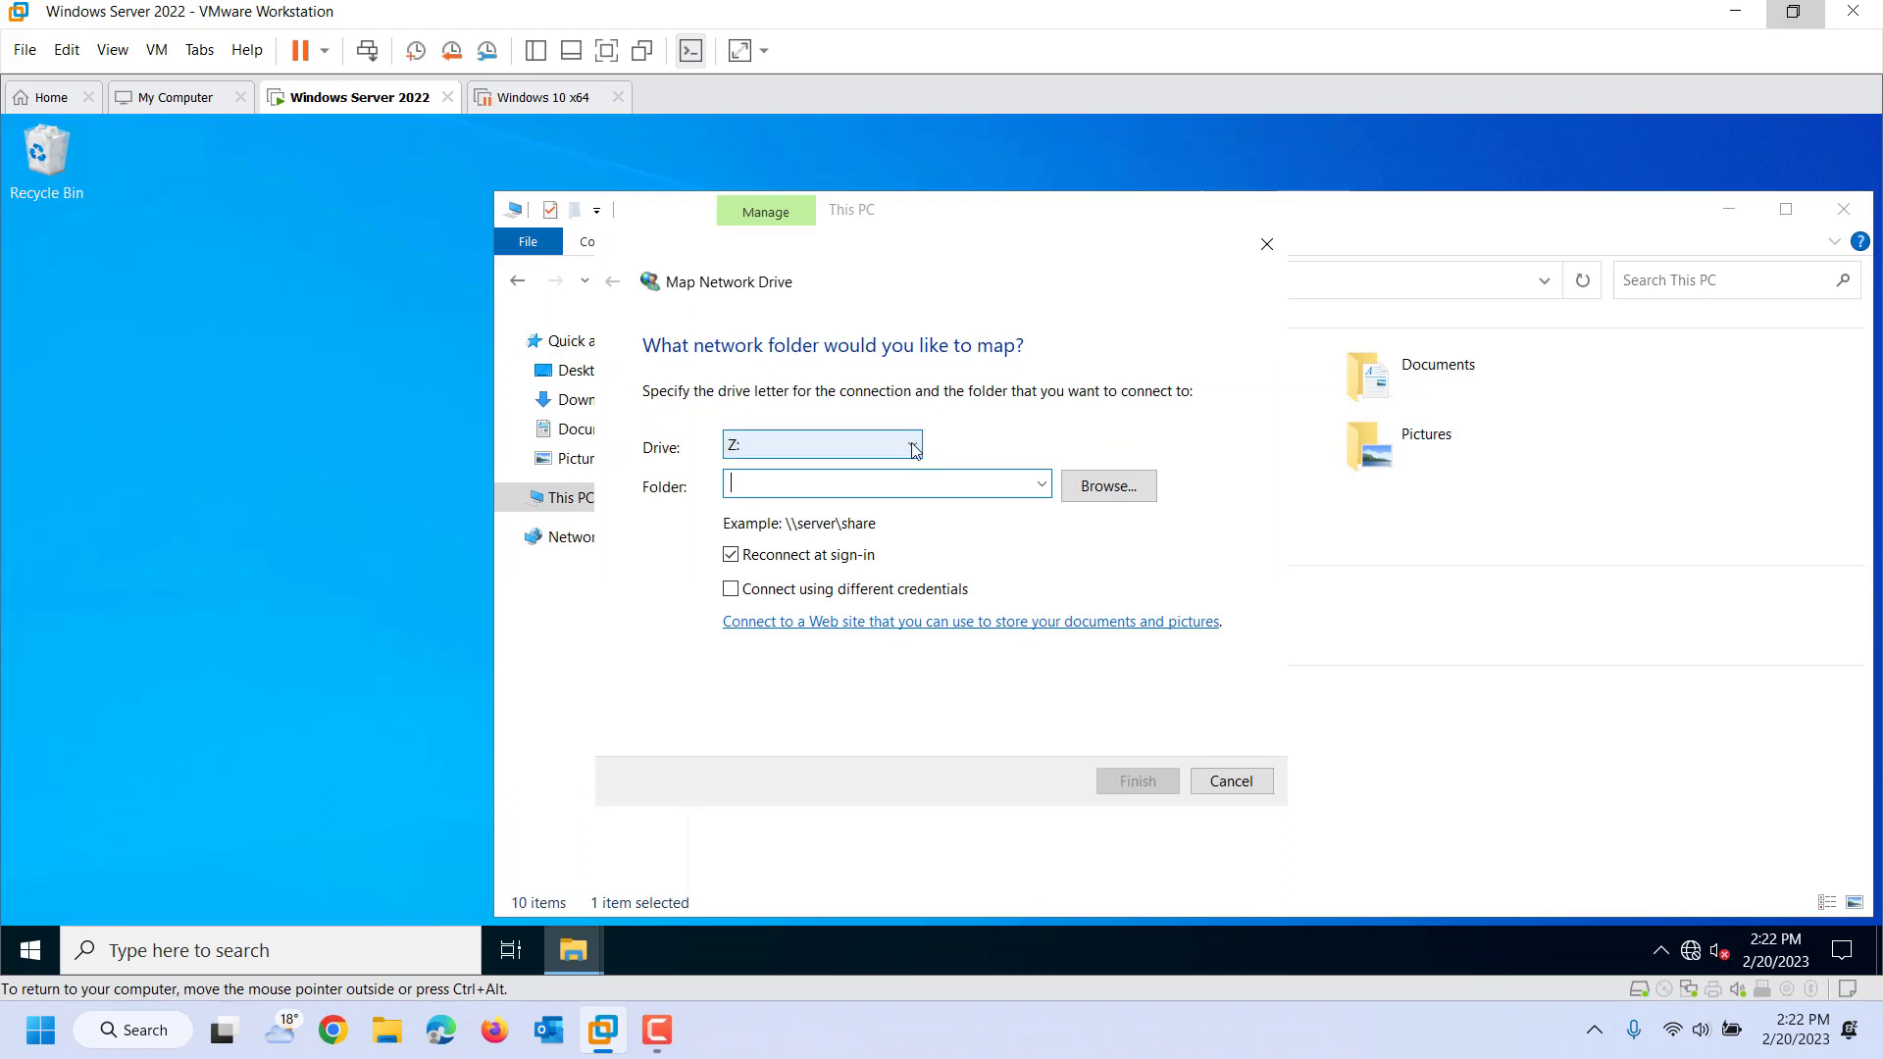
pyautogui.click(914, 449)
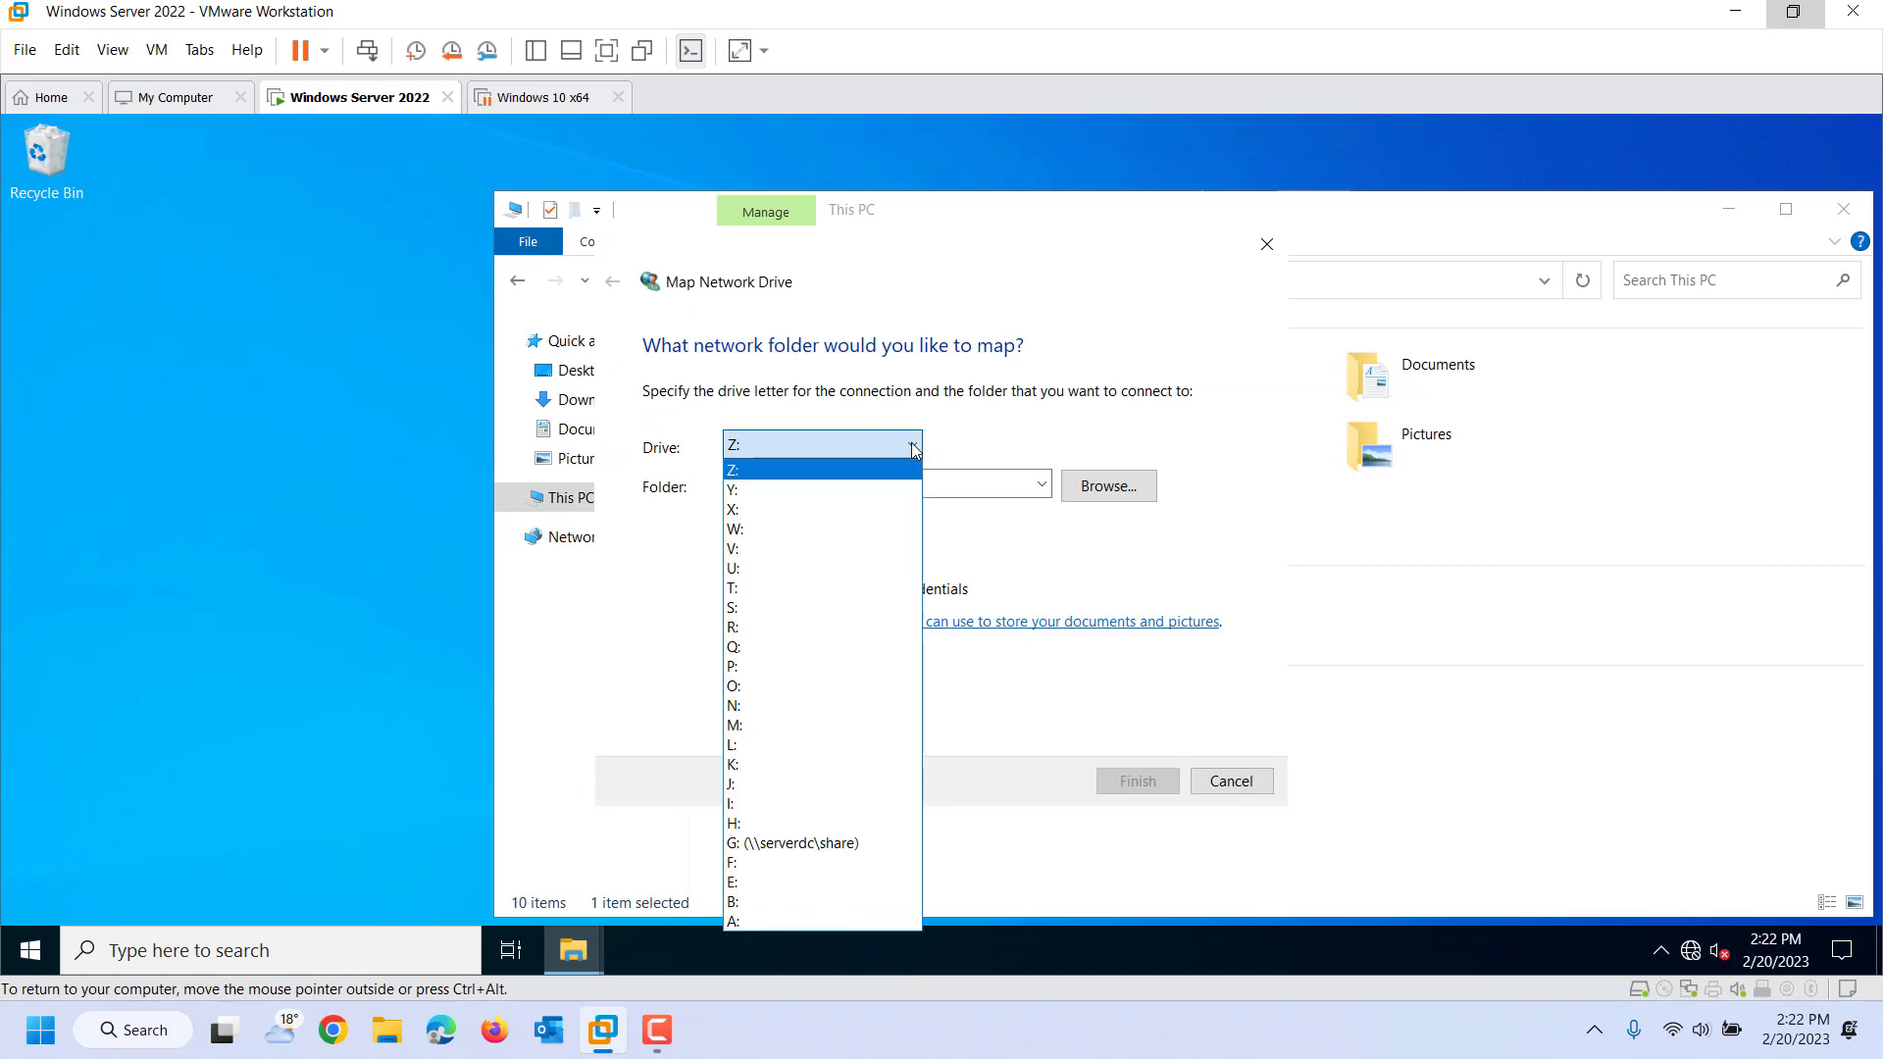
pyautogui.click(767, 608)
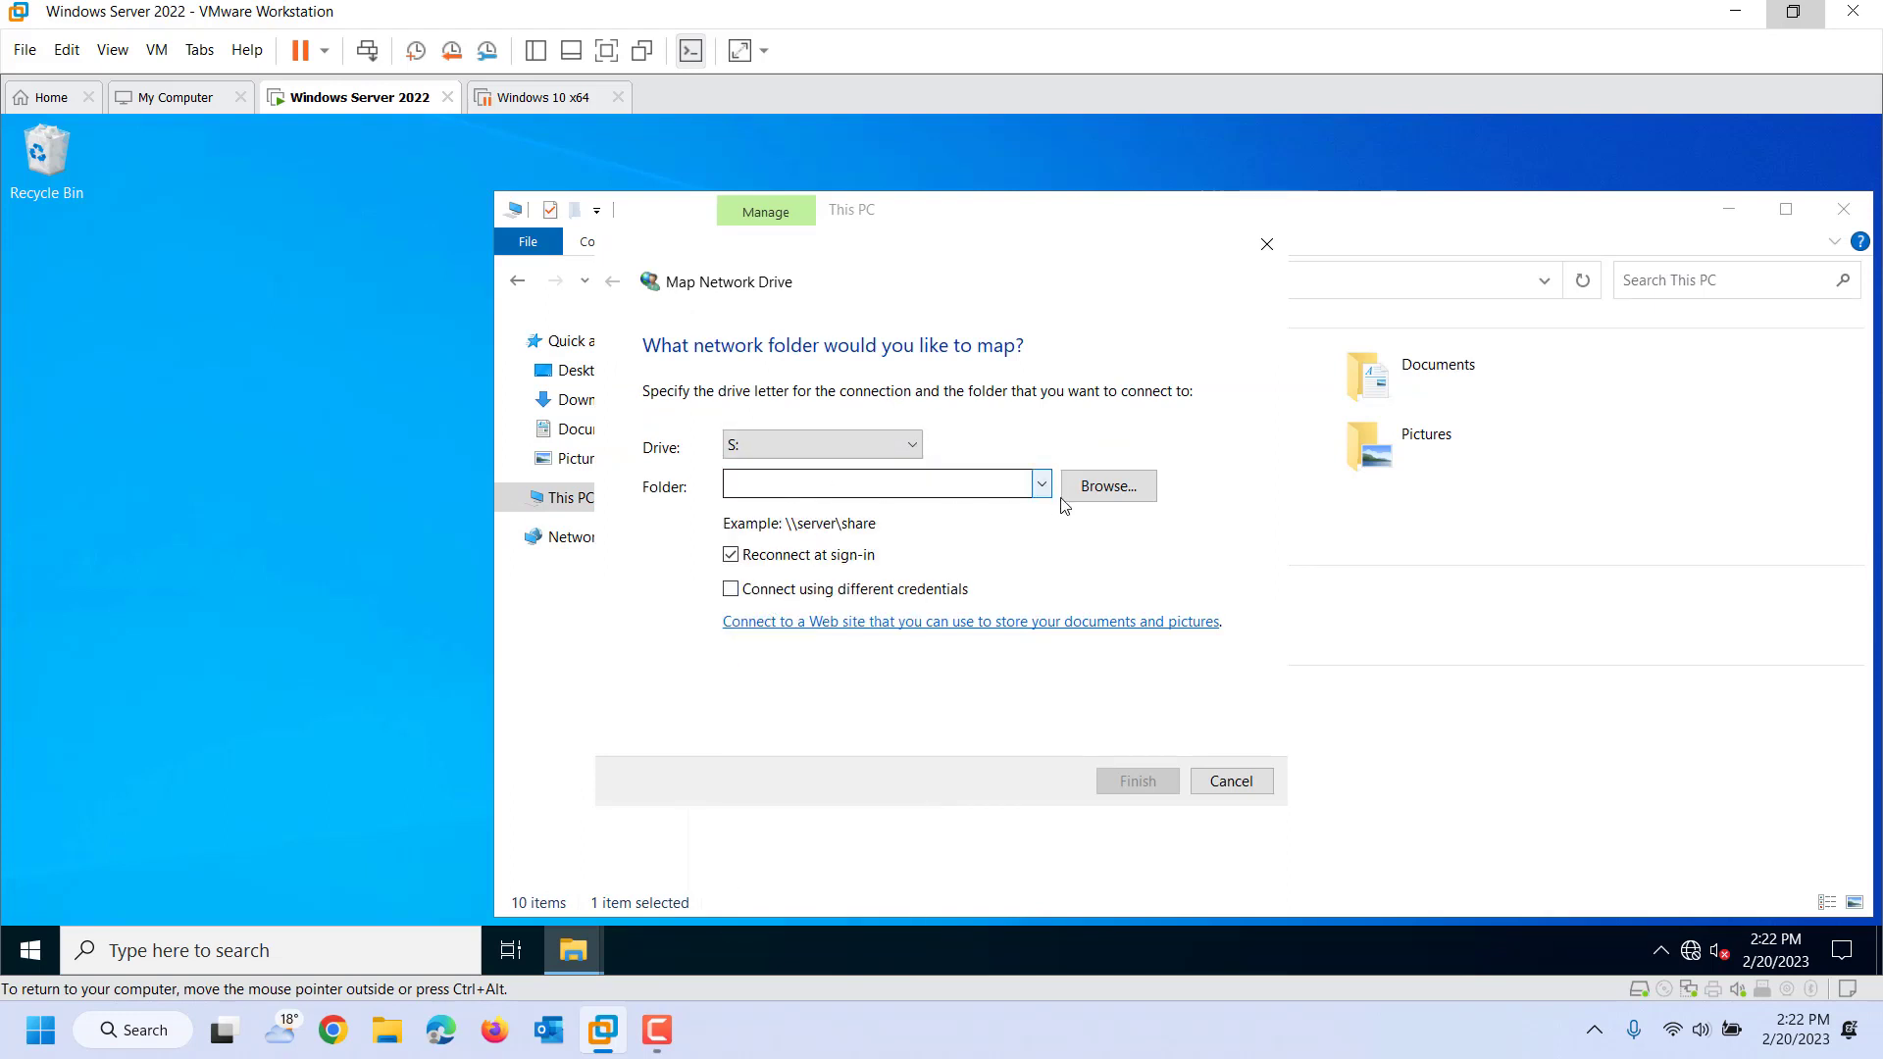
pyautogui.press('a')
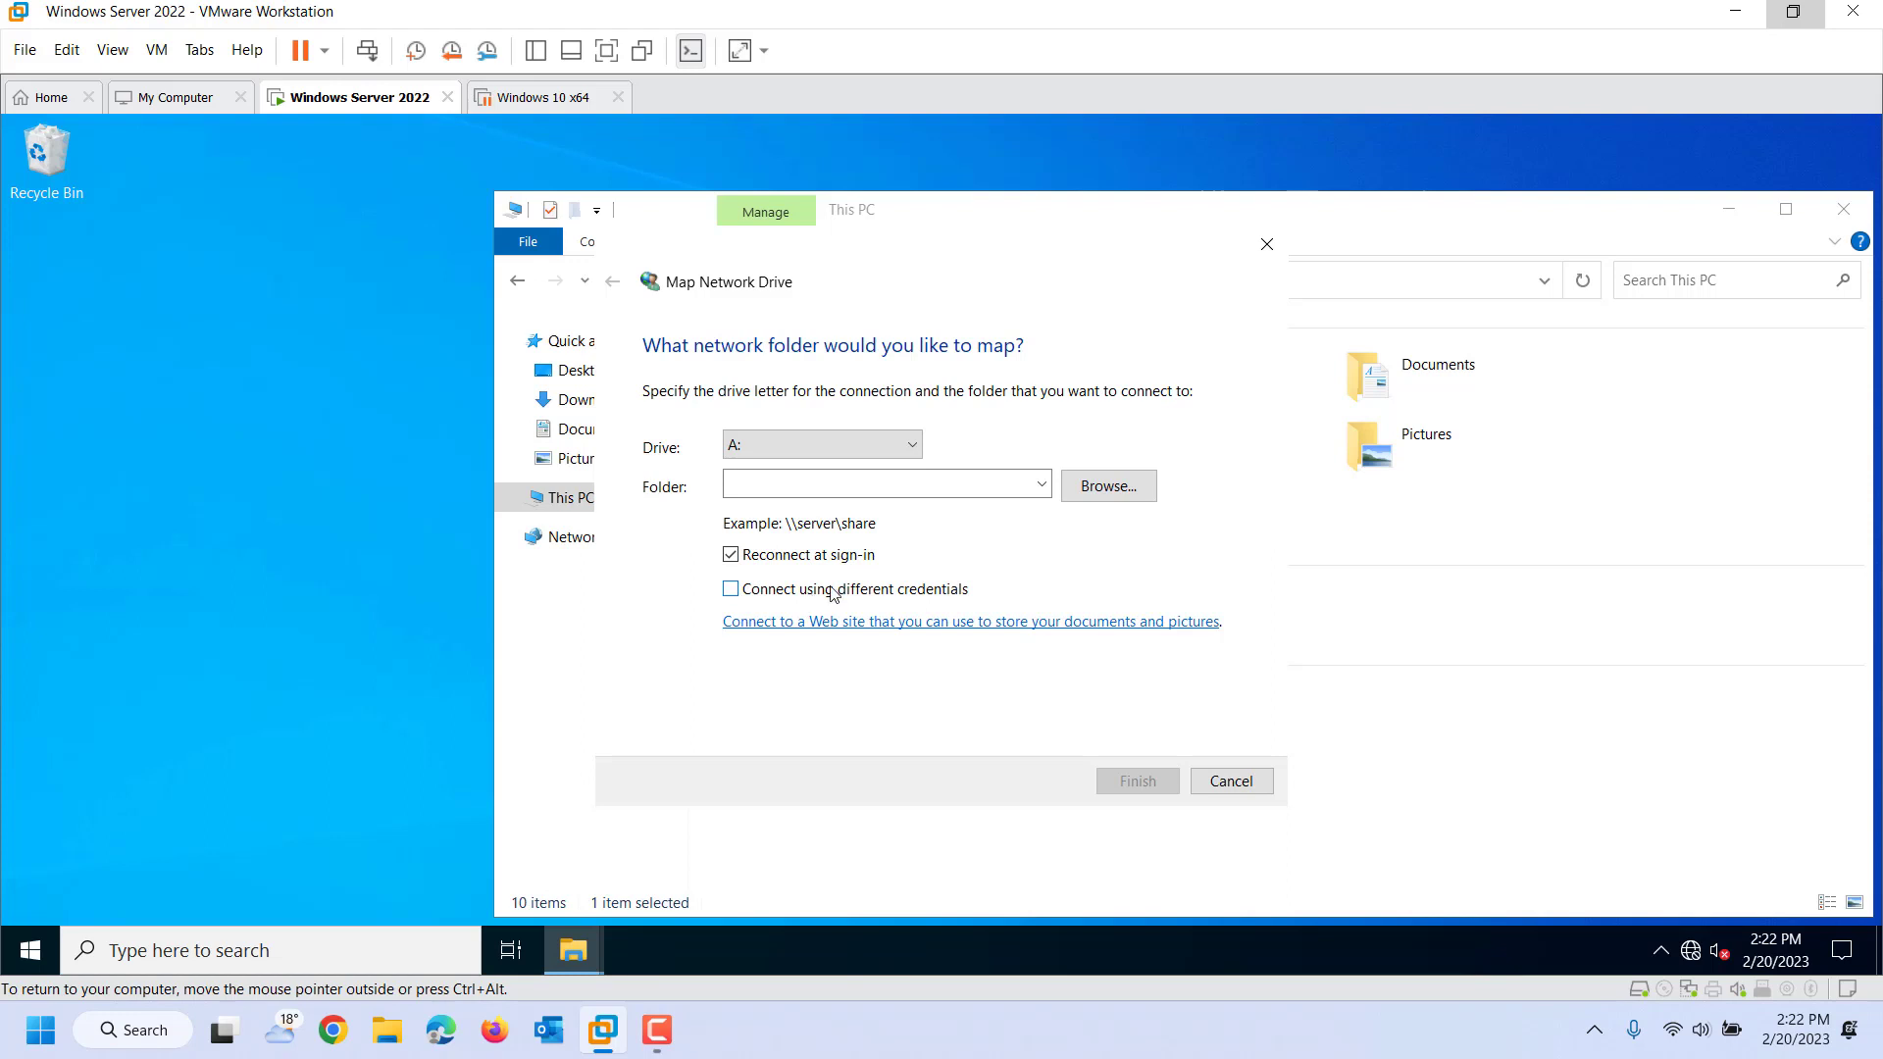
# Step: Browse the network for a shared folder to map, cancel the browsing and start entering the folder path directly
pyautogui.click(1145, 489)
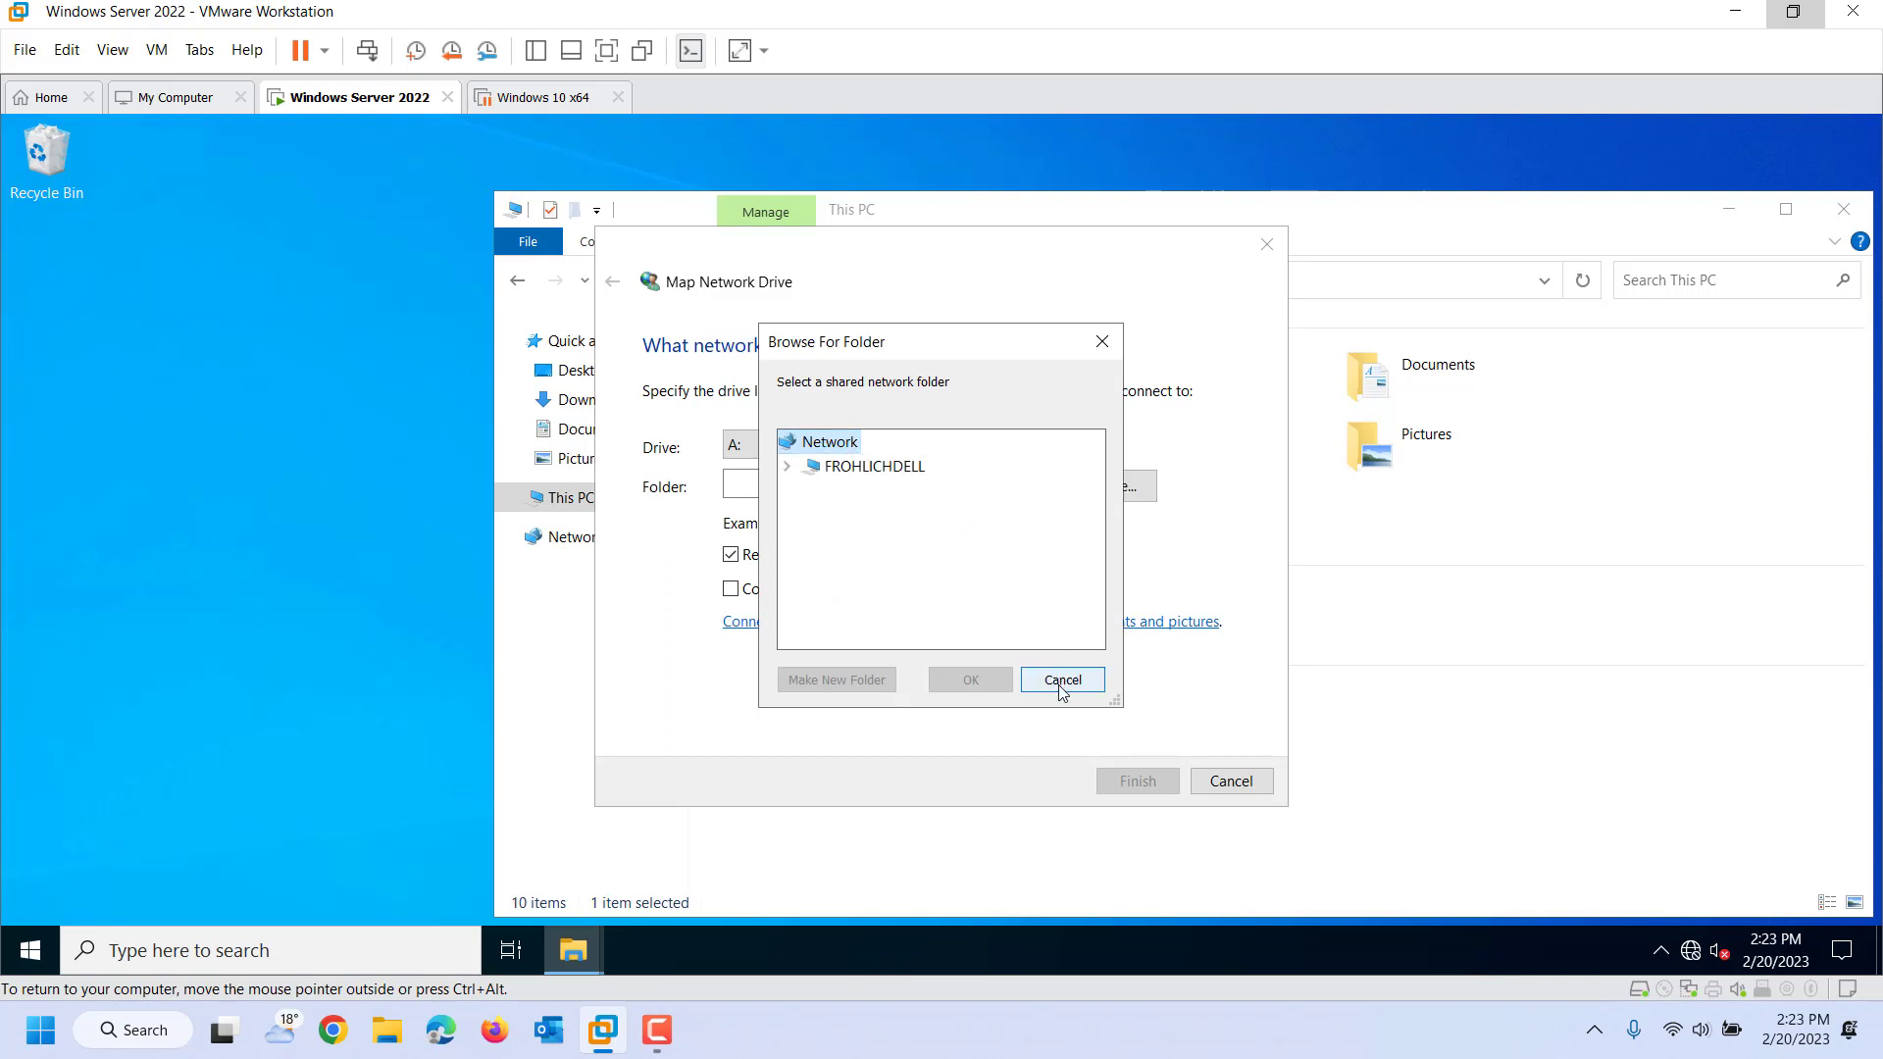
pyautogui.click(1057, 684)
pyautogui.click(815, 478)
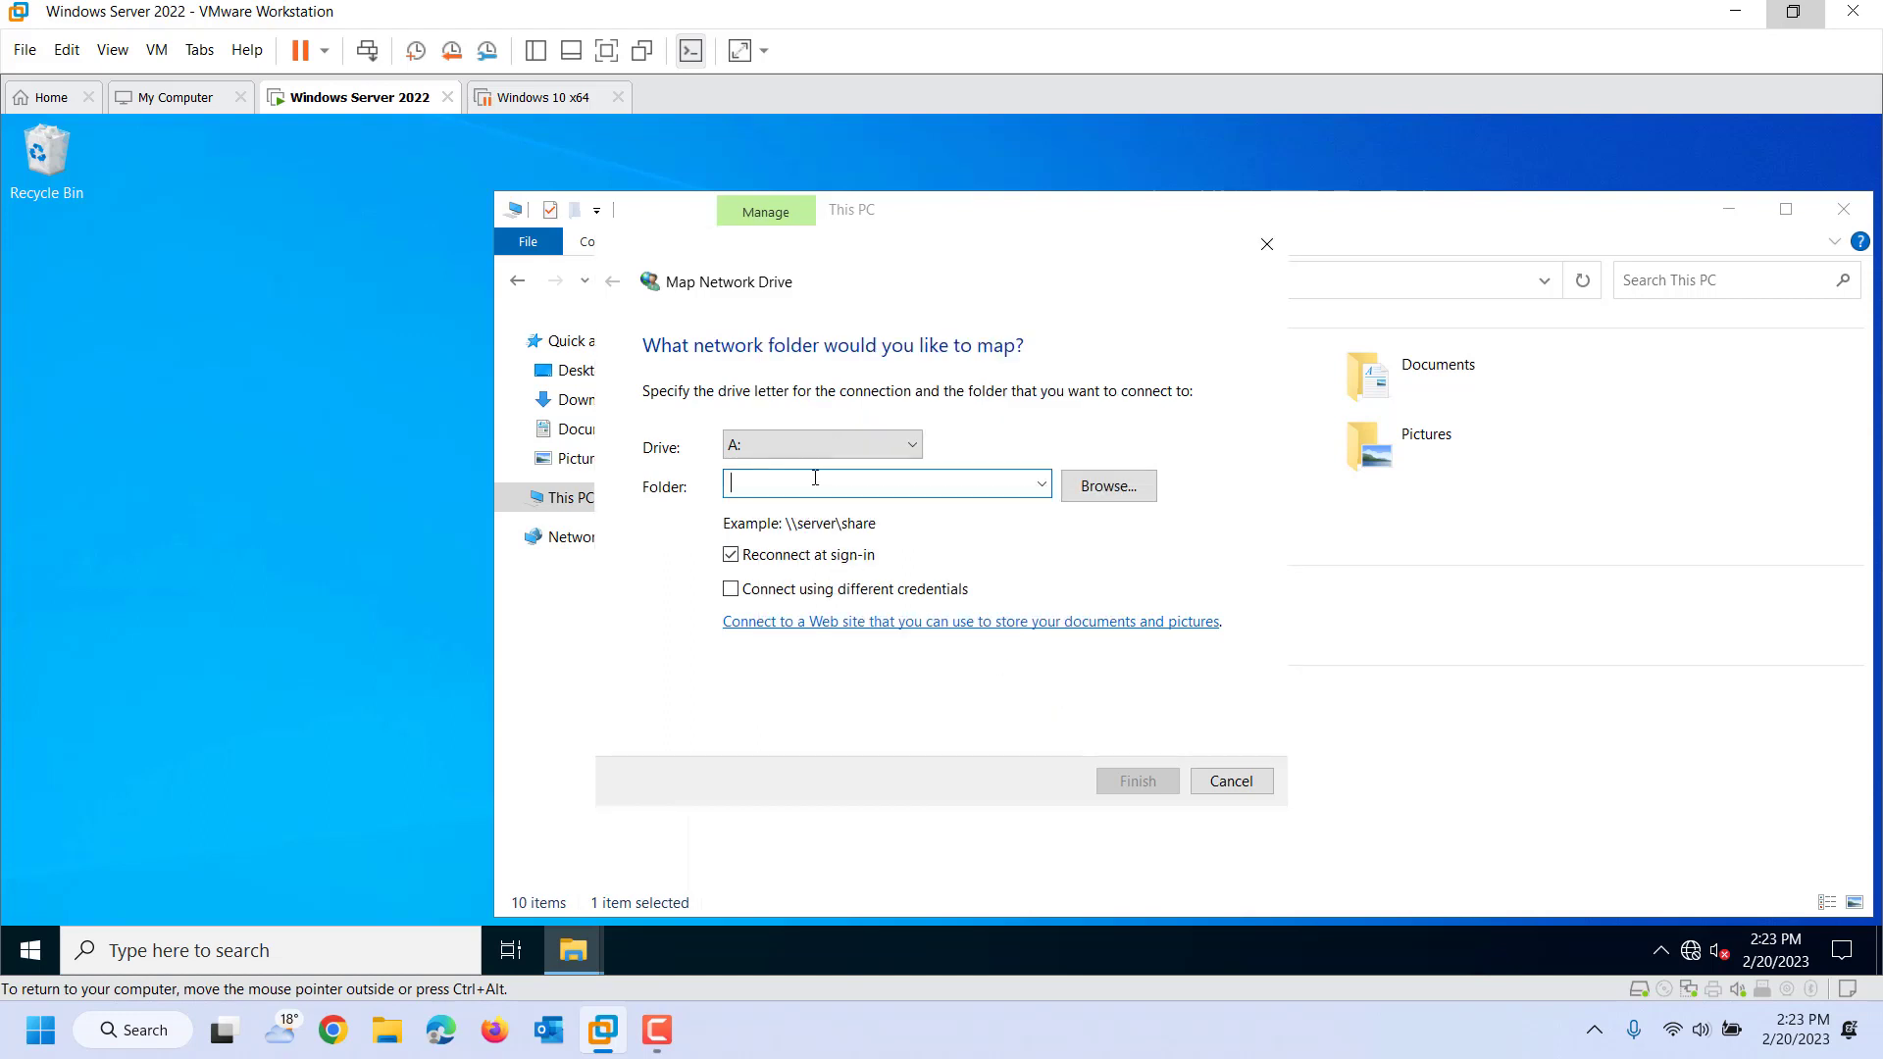